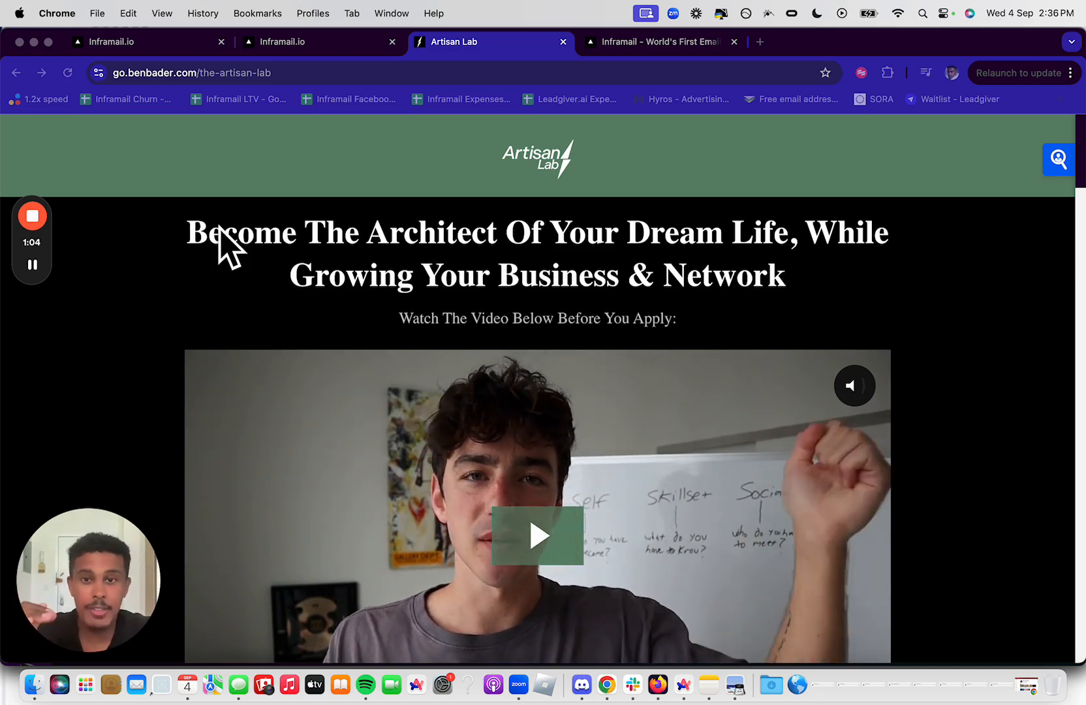
Examine the Artisan Lab sales page from its headline and video down to the audience list, and open its application form
scroll(565, 417, "down", 5)
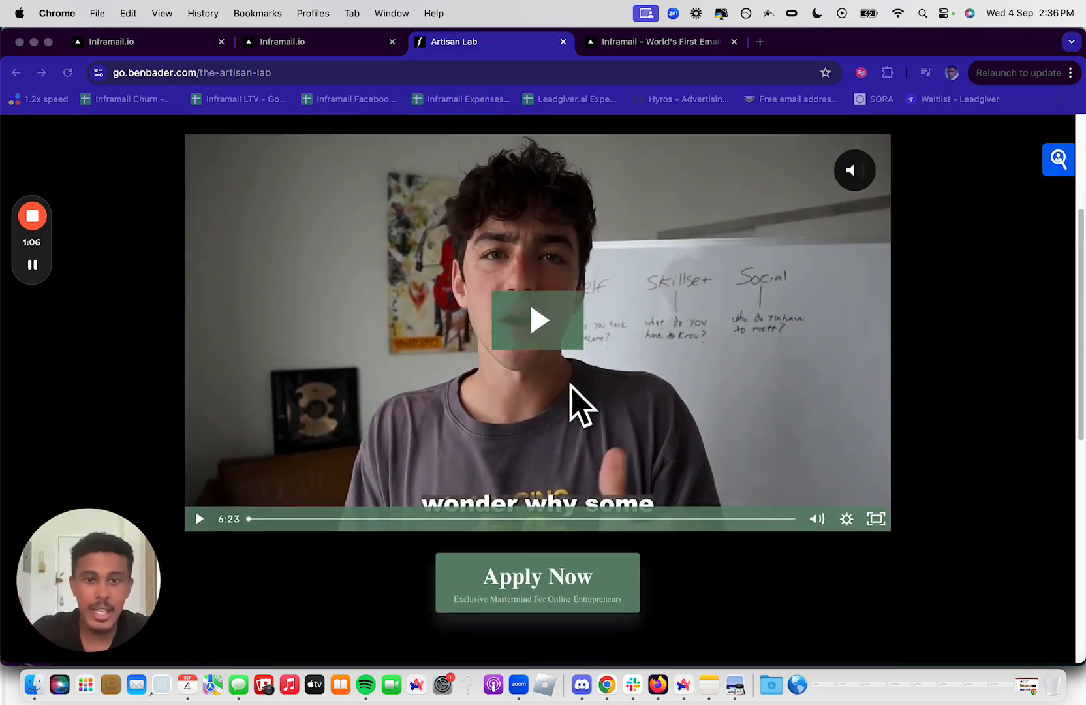
scroll(579, 404, "down", 5)
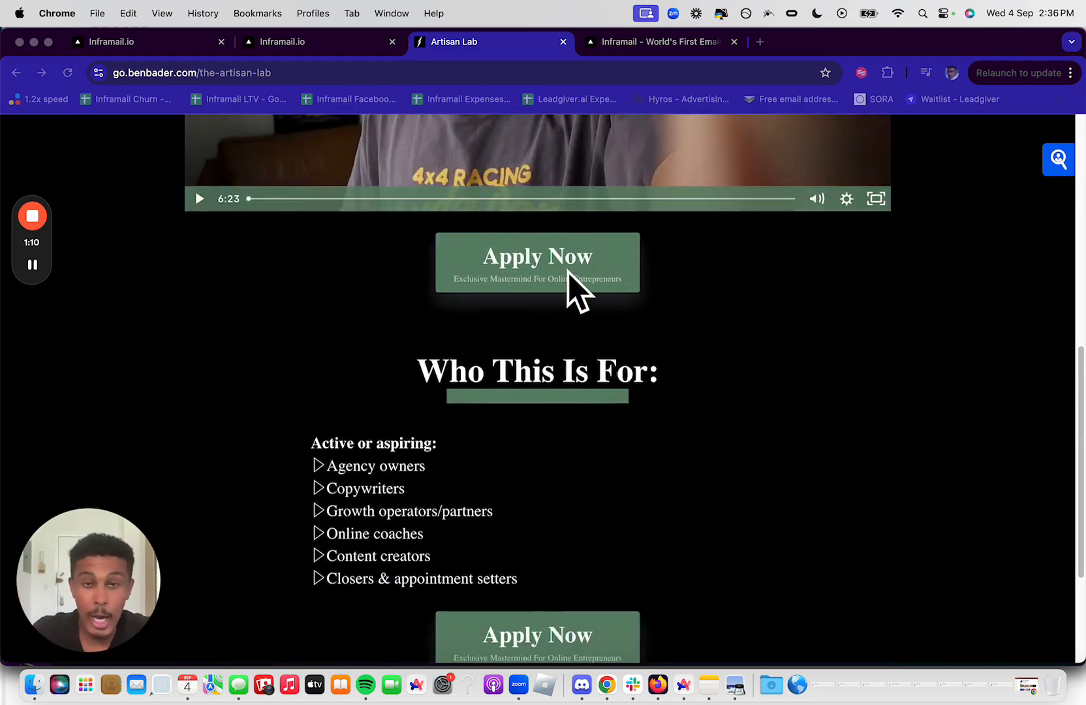
scroll(562, 491, "down", 1)
scroll(555, 477, "down", 2)
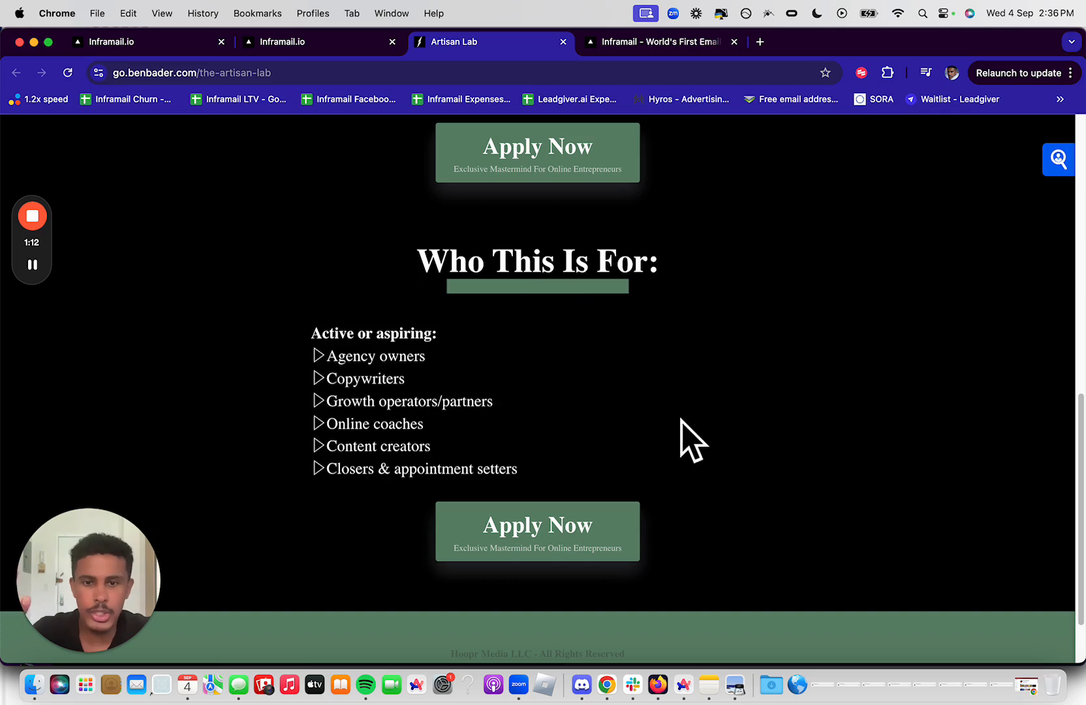
scroll(656, 450, "down", 2)
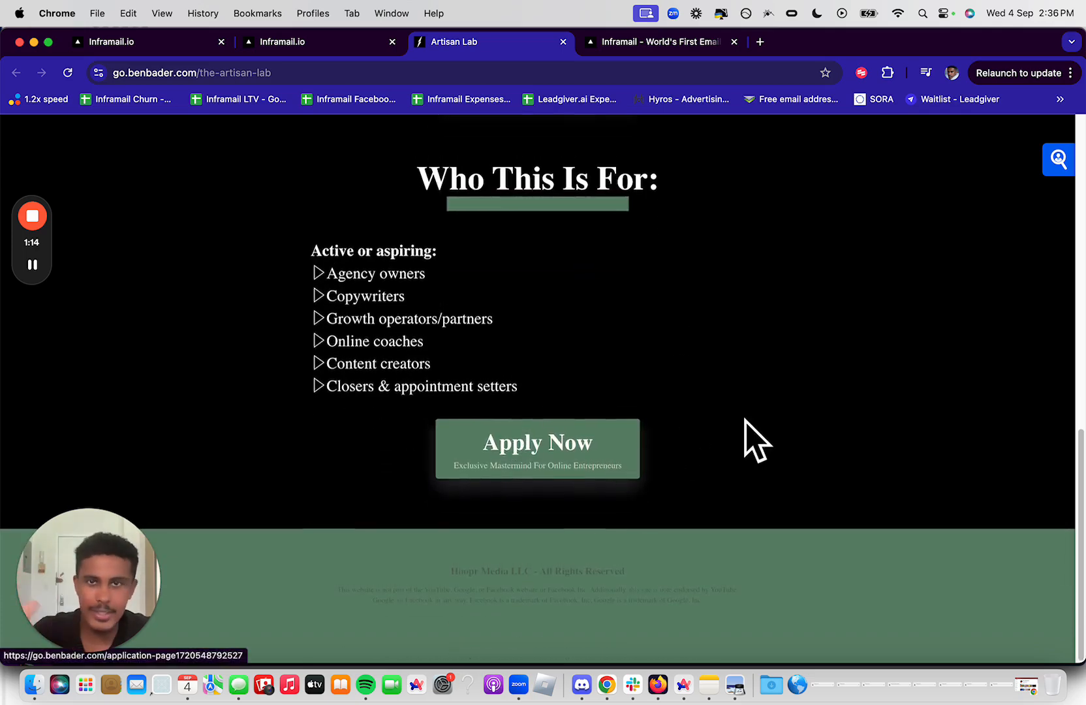
scroll(747, 431, "up", 7)
scroll(750, 431, "up", 3)
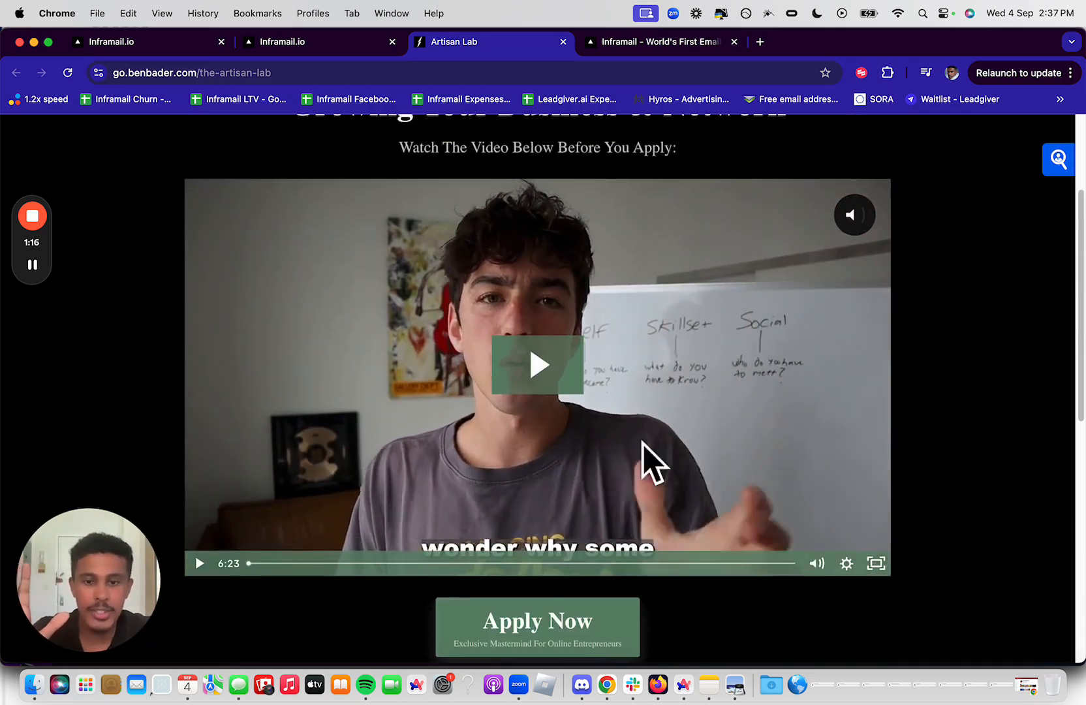
left_click(516, 623)
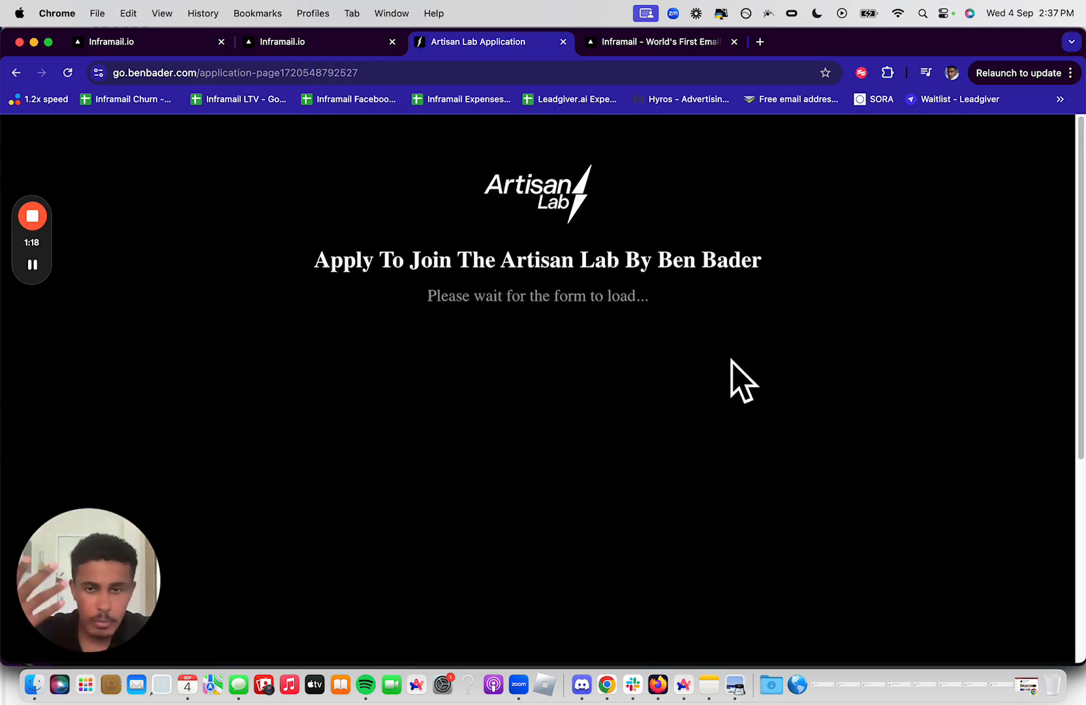
scroll(740, 333, "down", 2)
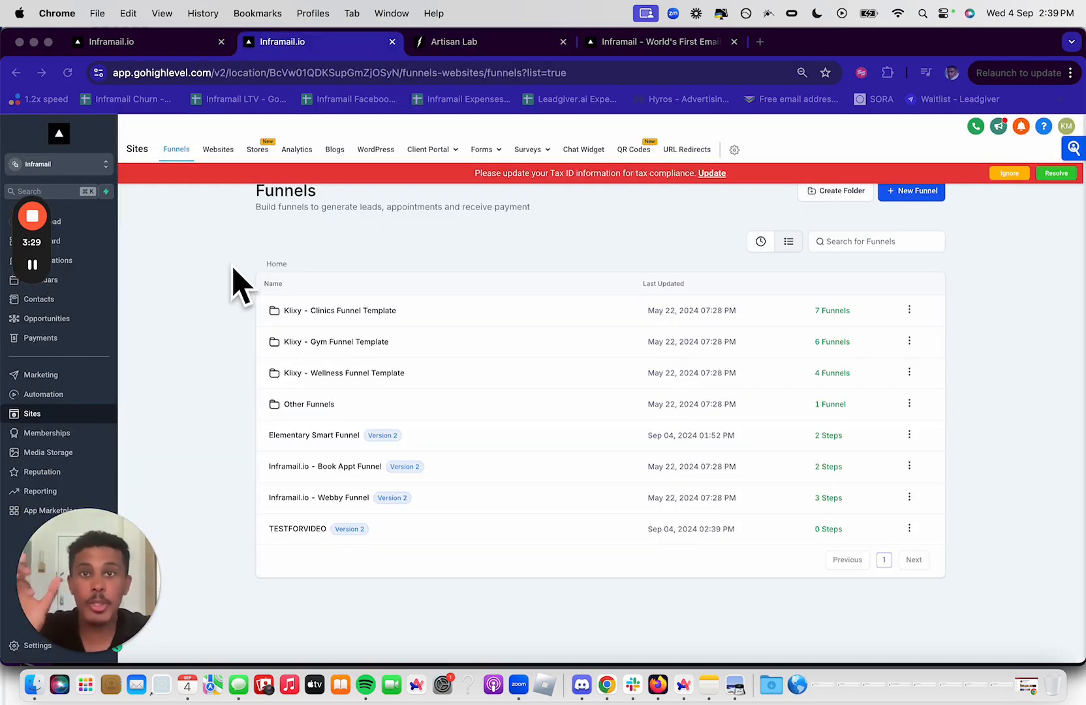
Create a new funnel from the Elementary Smart Funnel template, searching the template library for "funnel"
left_click(908, 192)
left_click(620, 352)
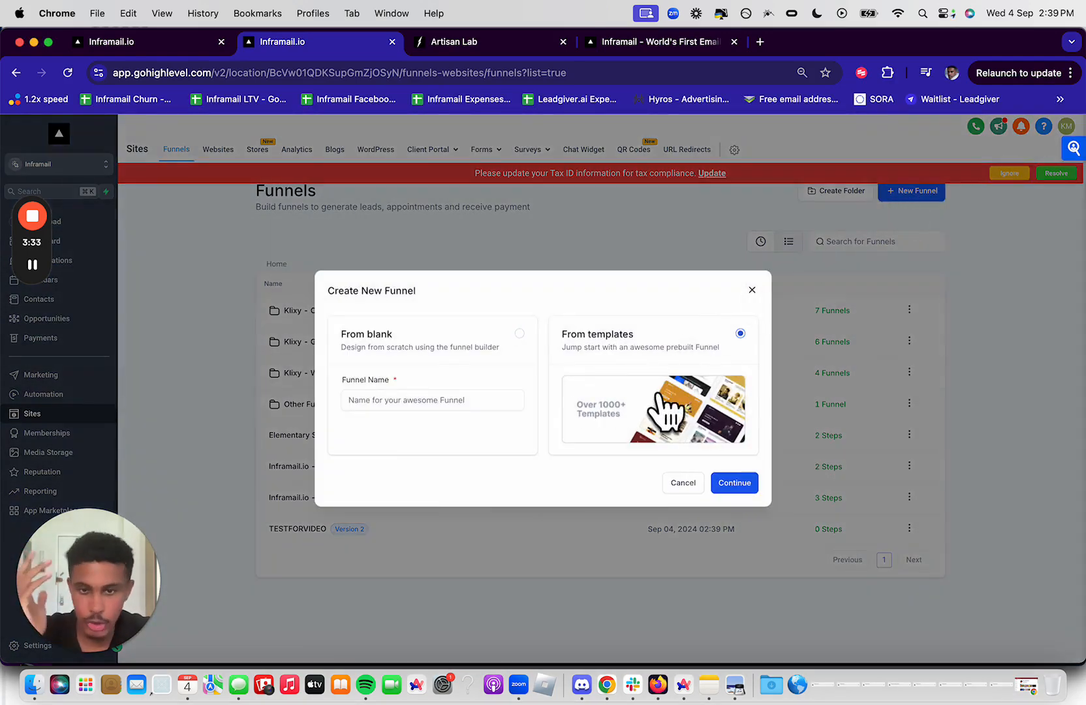
left_click(730, 484)
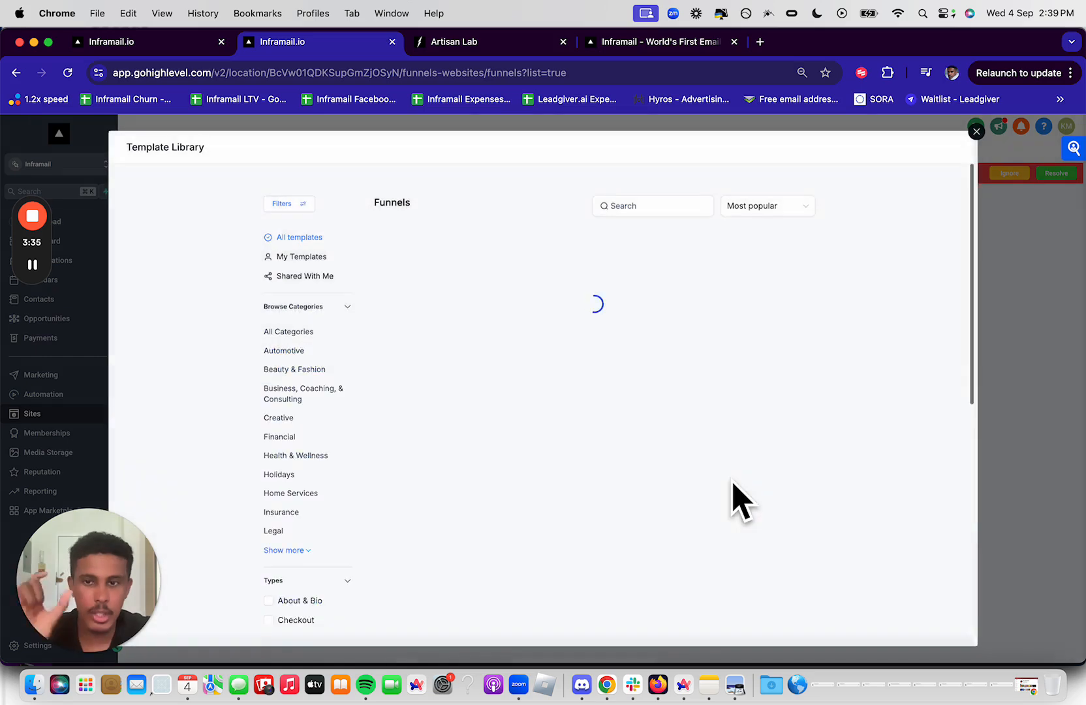
left_click(693, 206)
type("funnel")
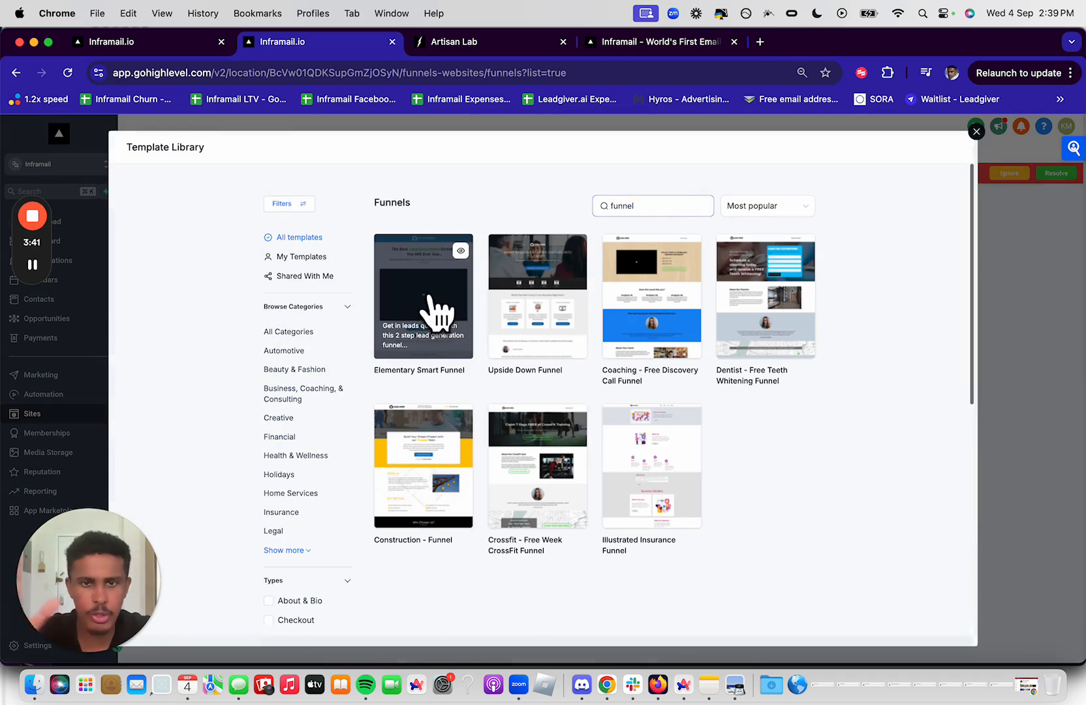
left_click(431, 297)
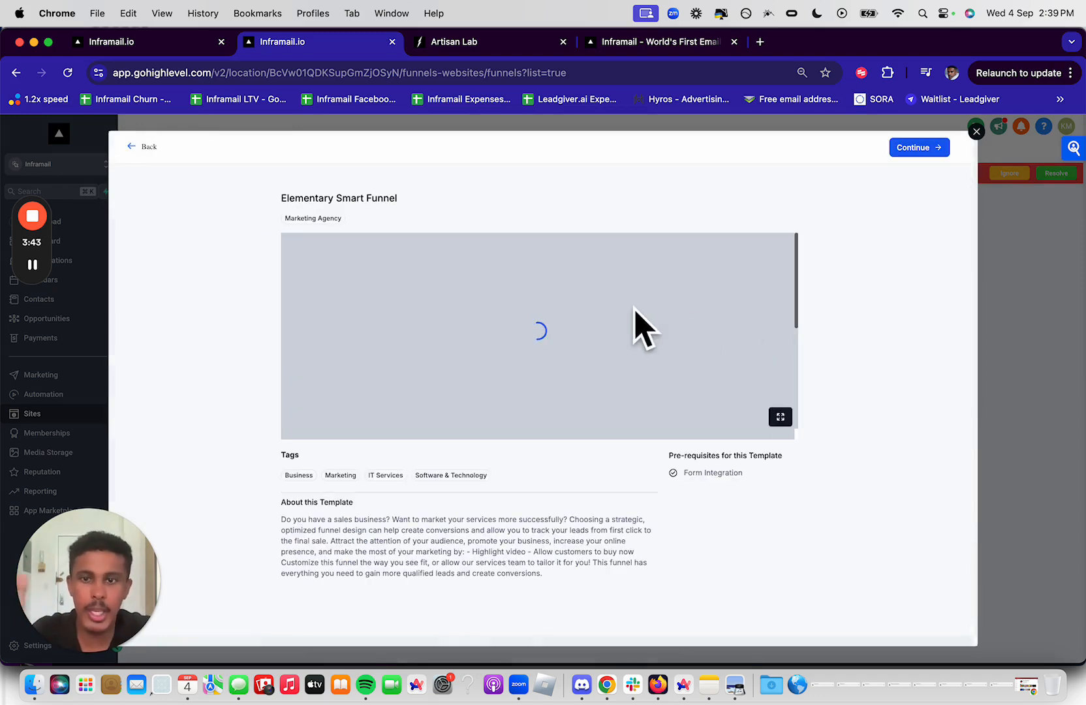
left_click(920, 149)
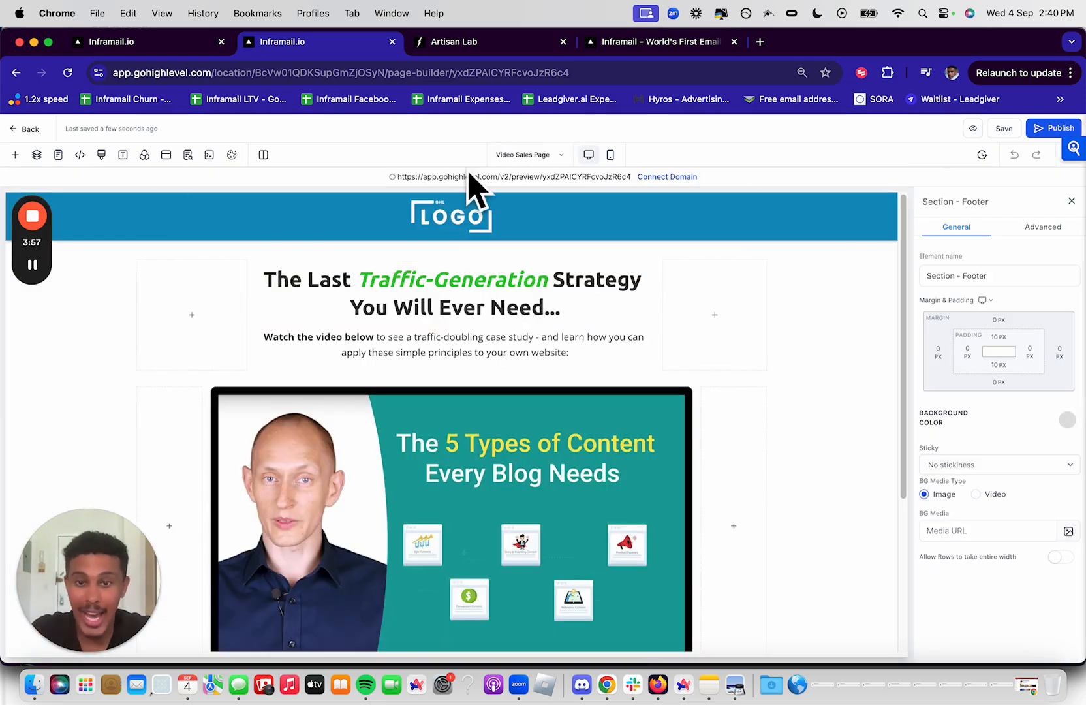
Compare the new Video Sales Page with the Artisan Lab page, covering the headline, video and call-to-action button
left_click(480, 43)
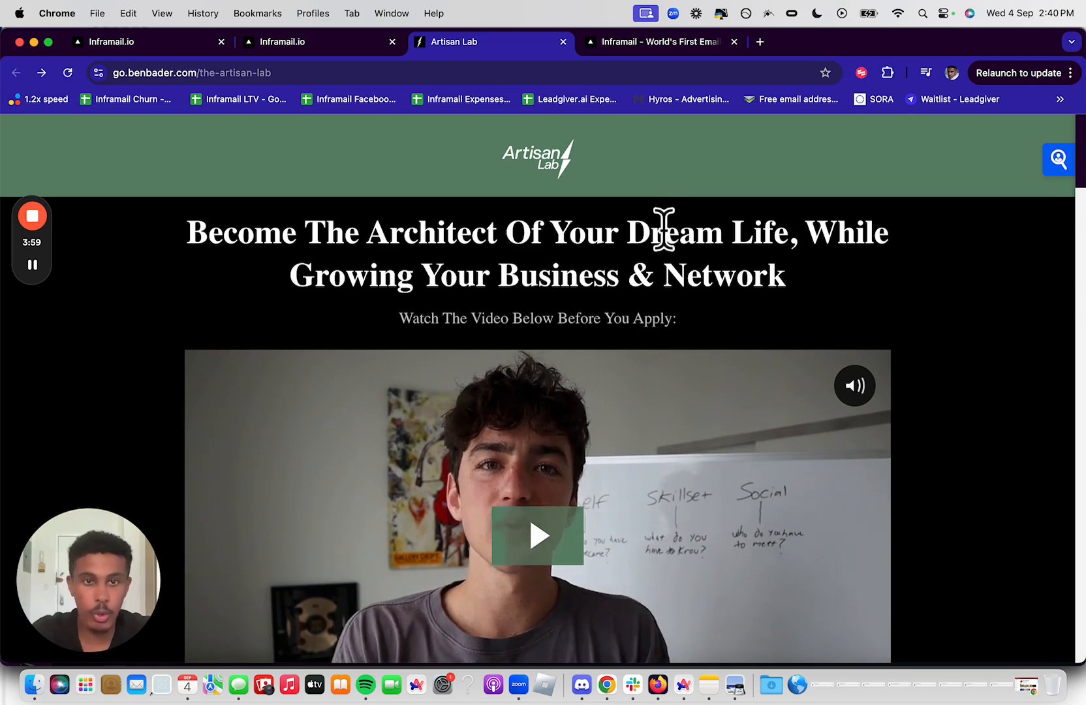
left_click(337, 46)
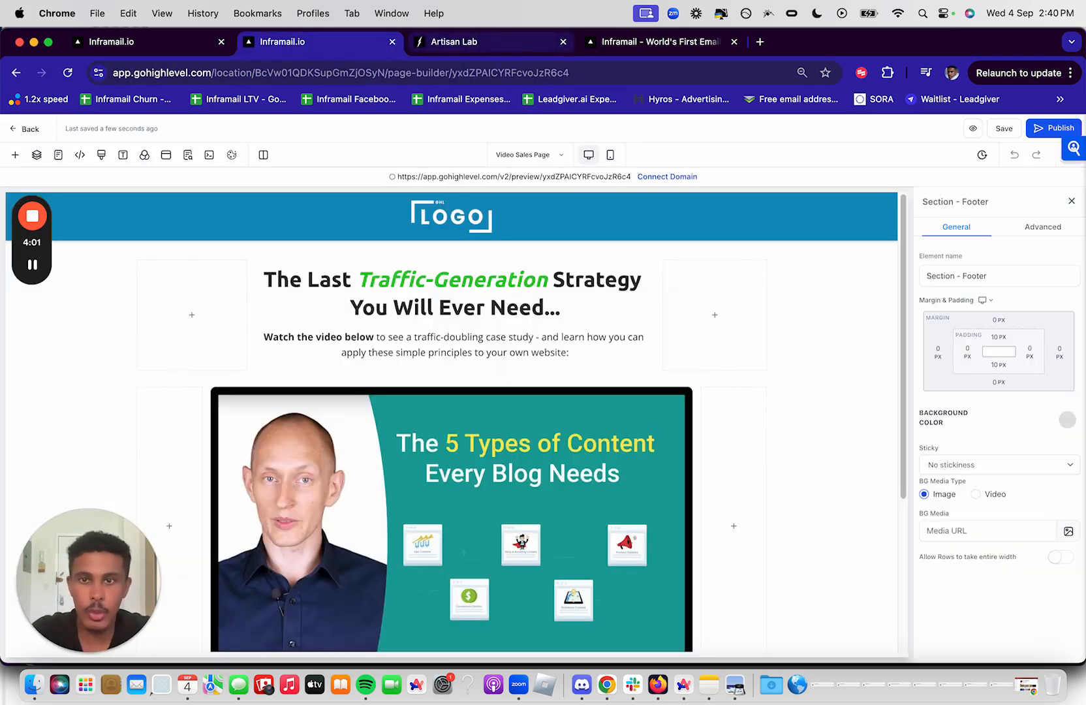
left_click(486, 345)
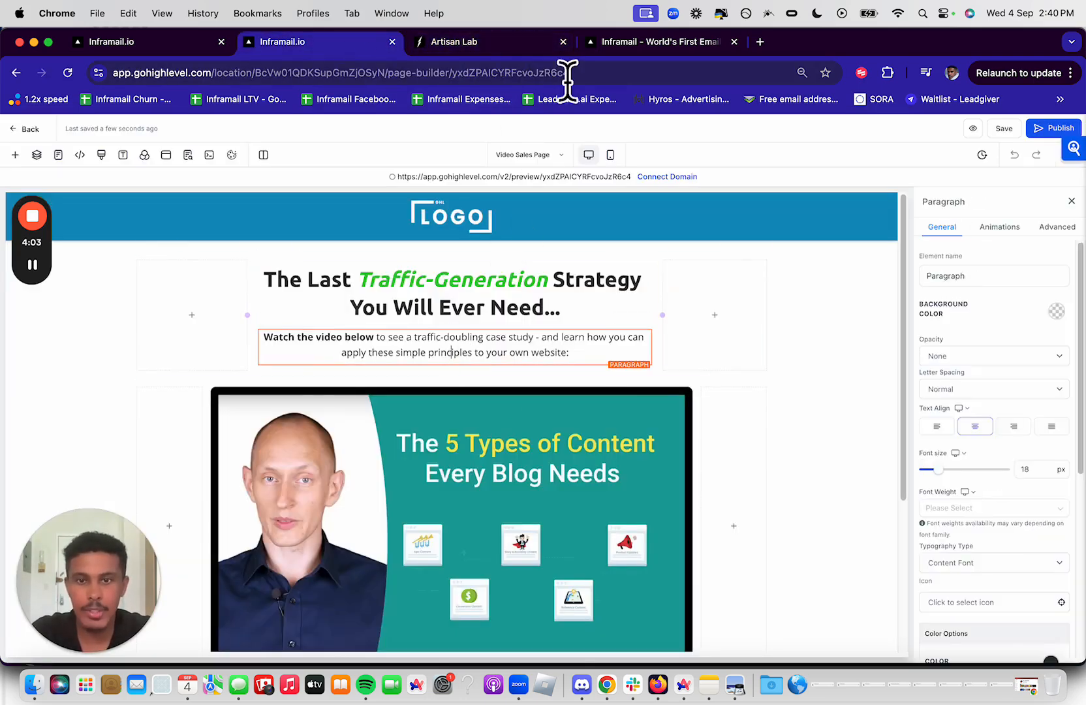
left_click(515, 43)
scroll(488, 168, "down", 3)
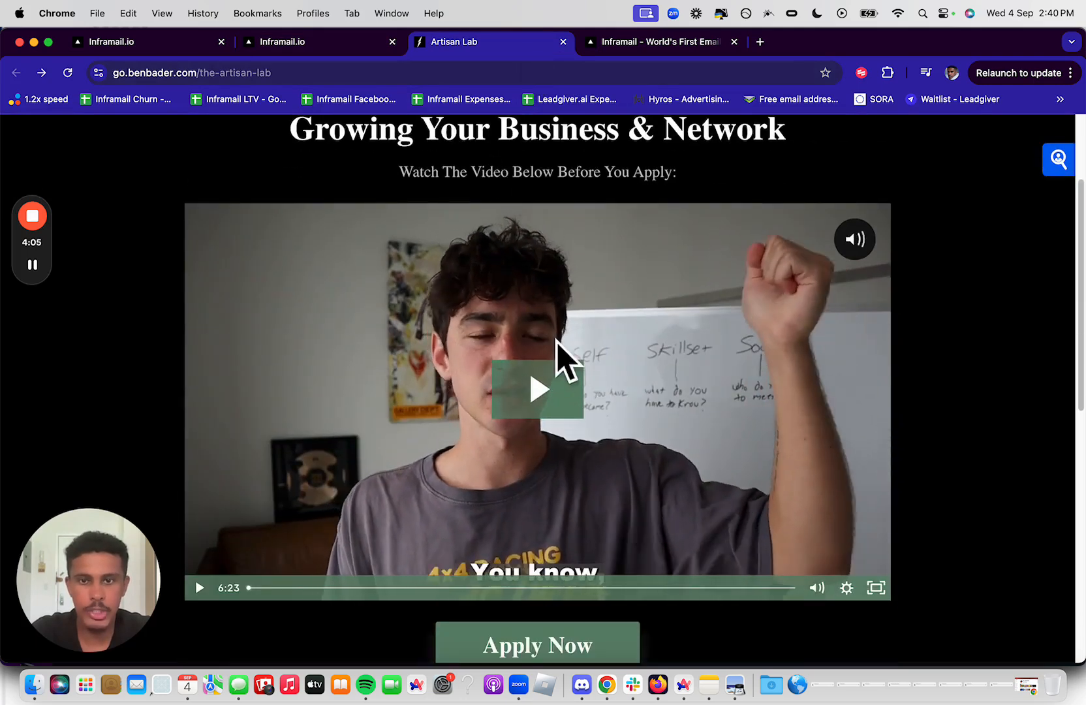
left_click(326, 43)
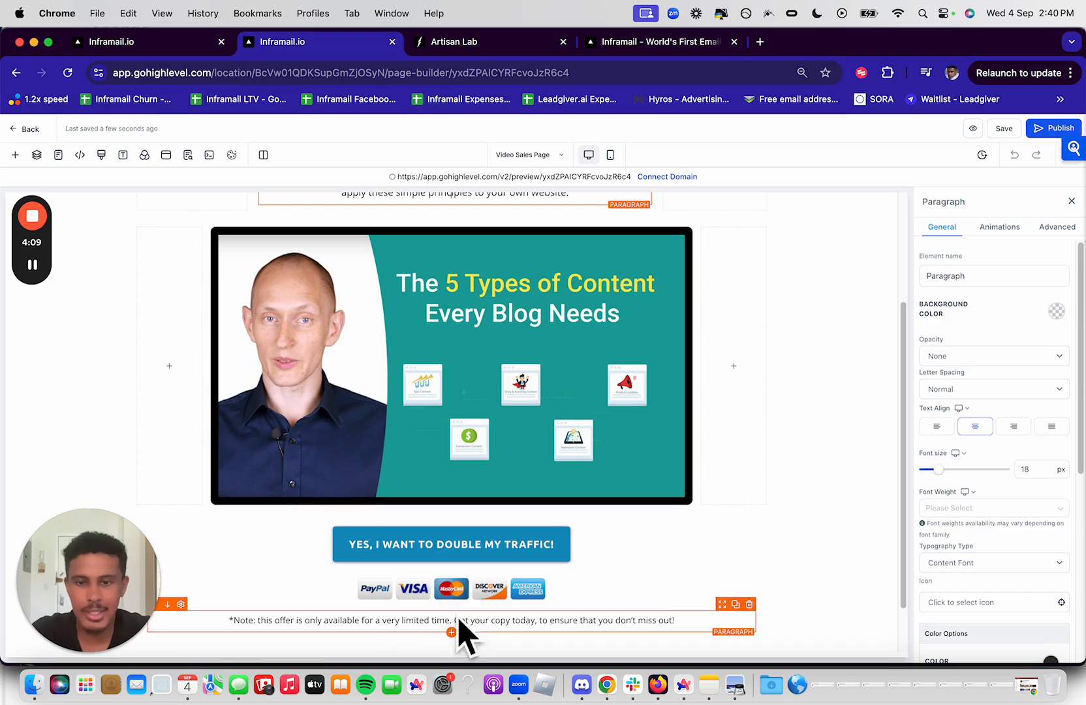
scroll(599, 274, "up", 5)
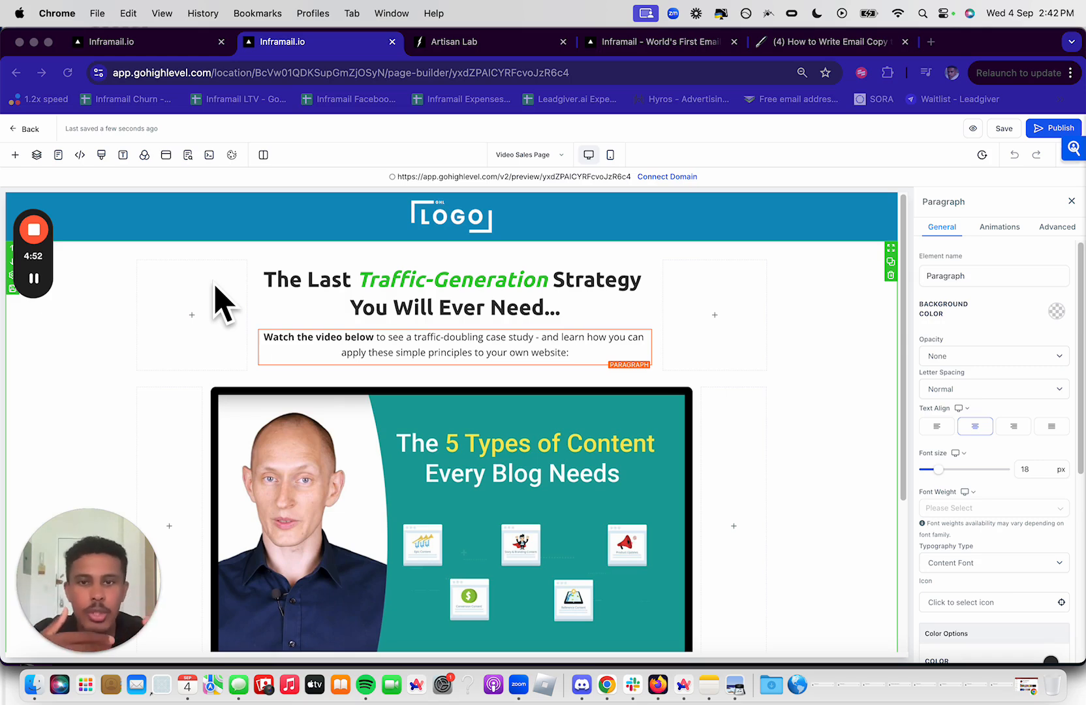
Review the Notion guide on writing email copy that converts, down to its Offer Creation section
left_click(400, 288)
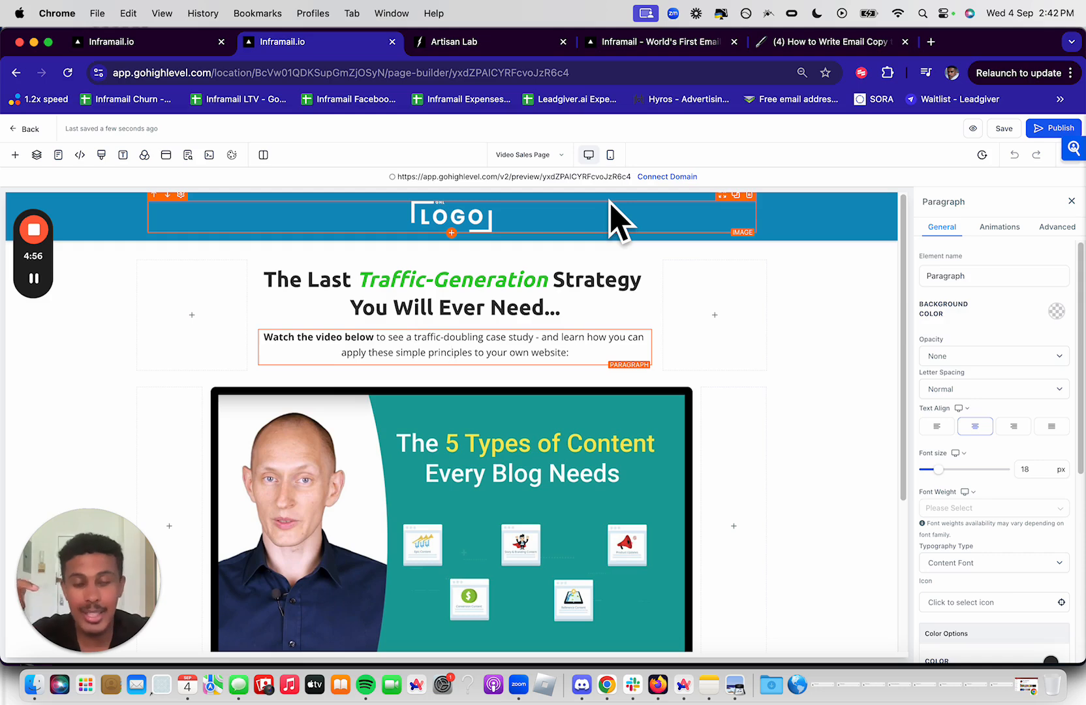
left_click(813, 43)
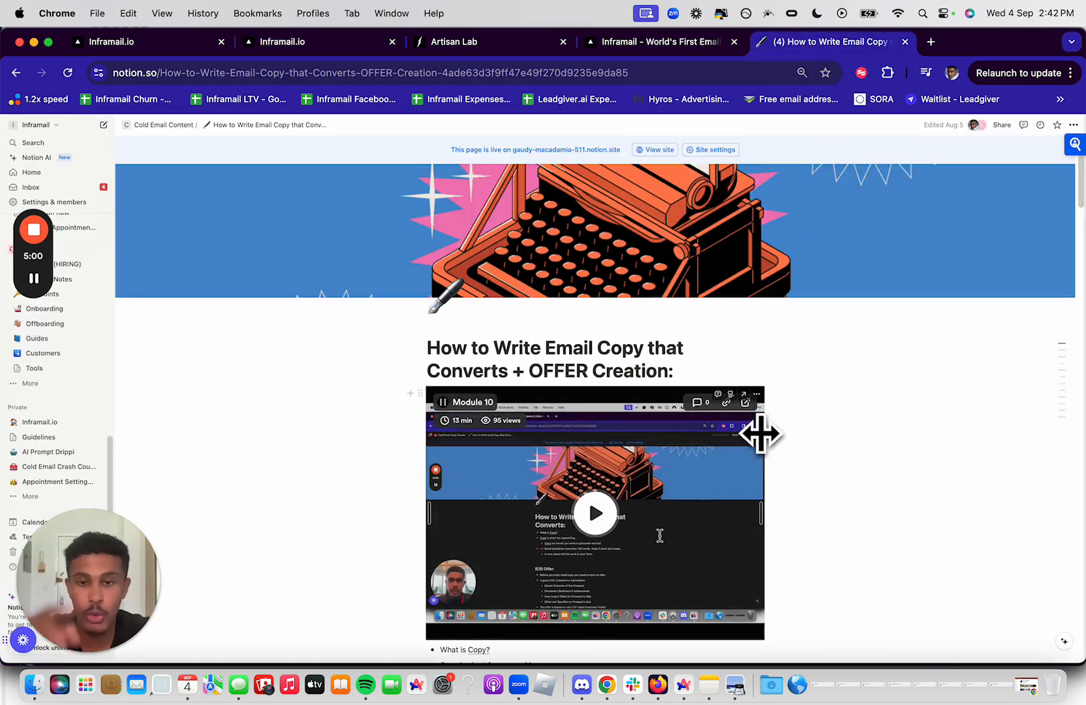
scroll(977, 429, "down", 4)
scroll(977, 429, "up", 2)
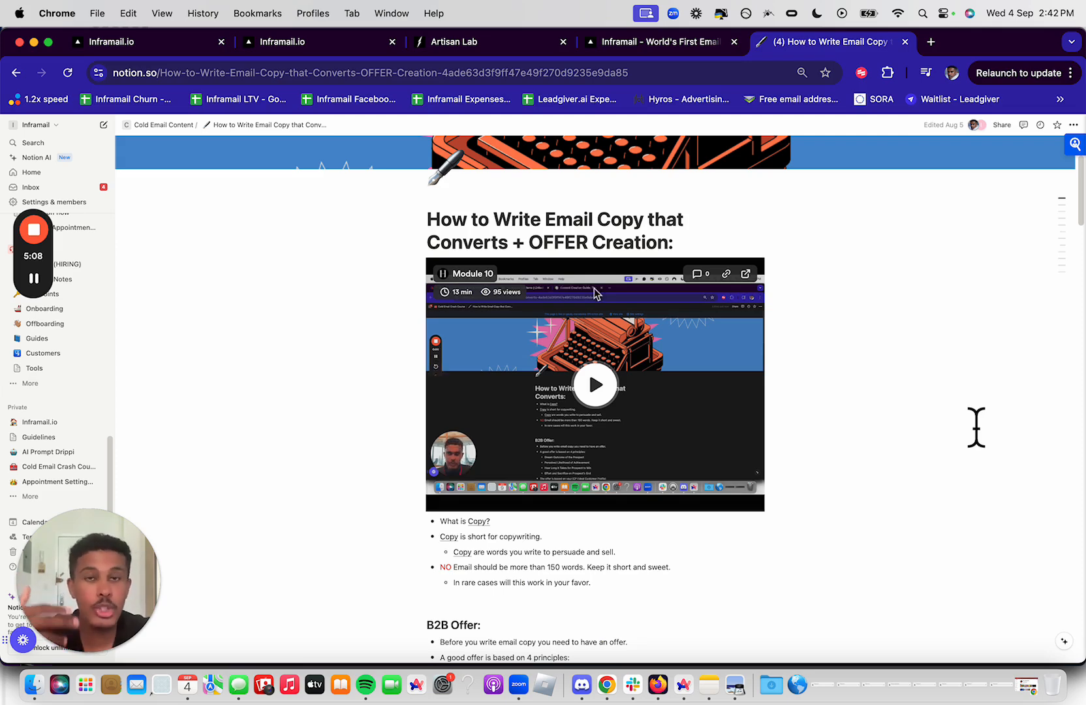
scroll(976, 428, "down", 10)
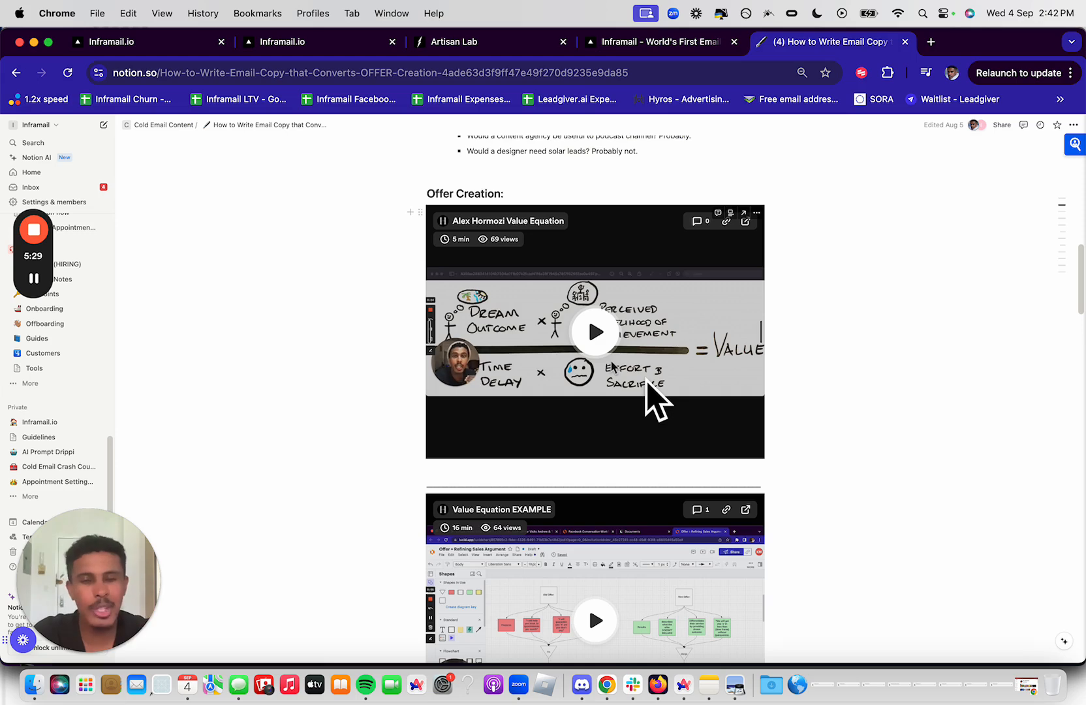
Return to the funnel page in the GoHighLevel builder and set the whole headline's font size to 54 px
key("super+2")
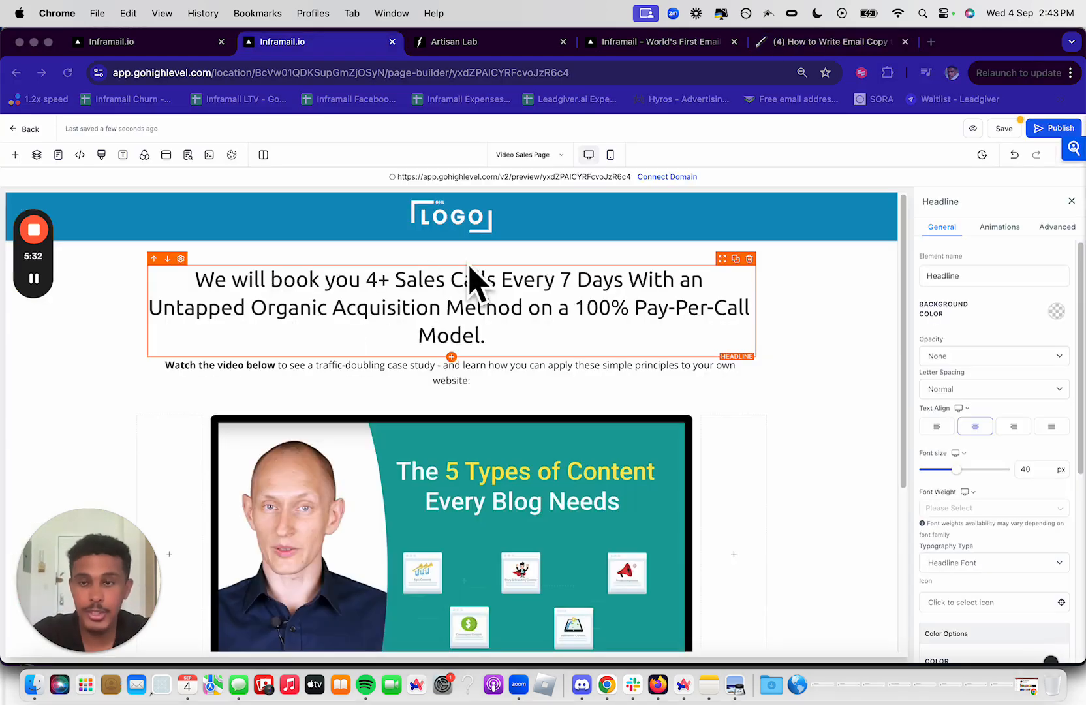
left_click_drag(363, 282, 628, 287)
left_click(590, 291)
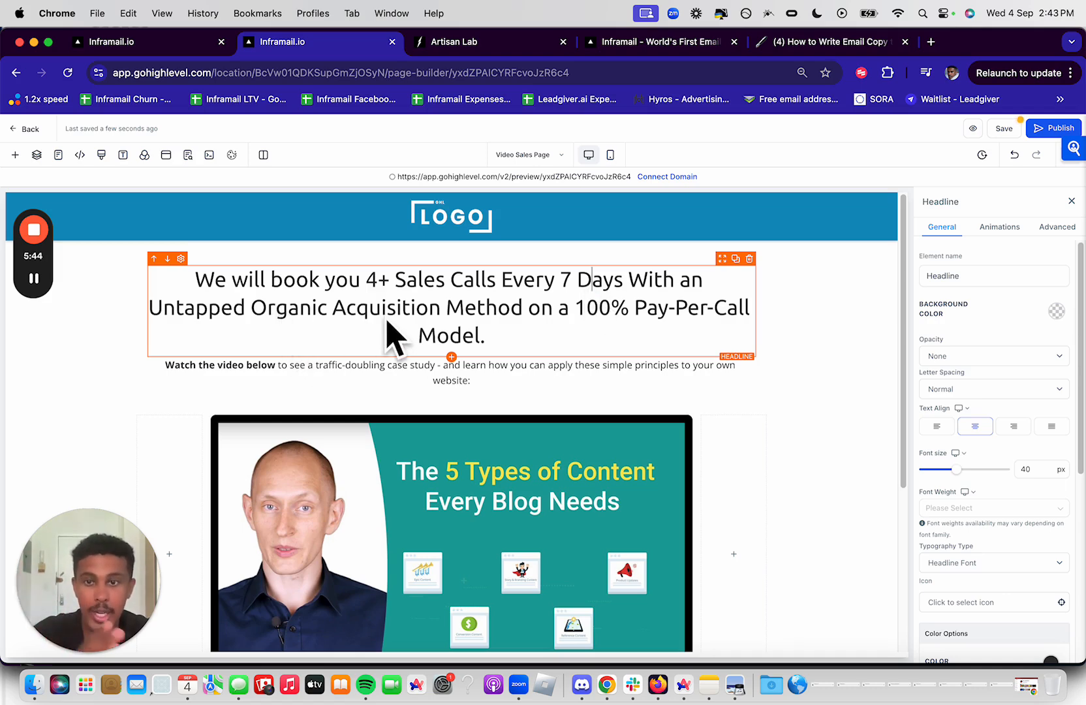
left_click(486, 336)
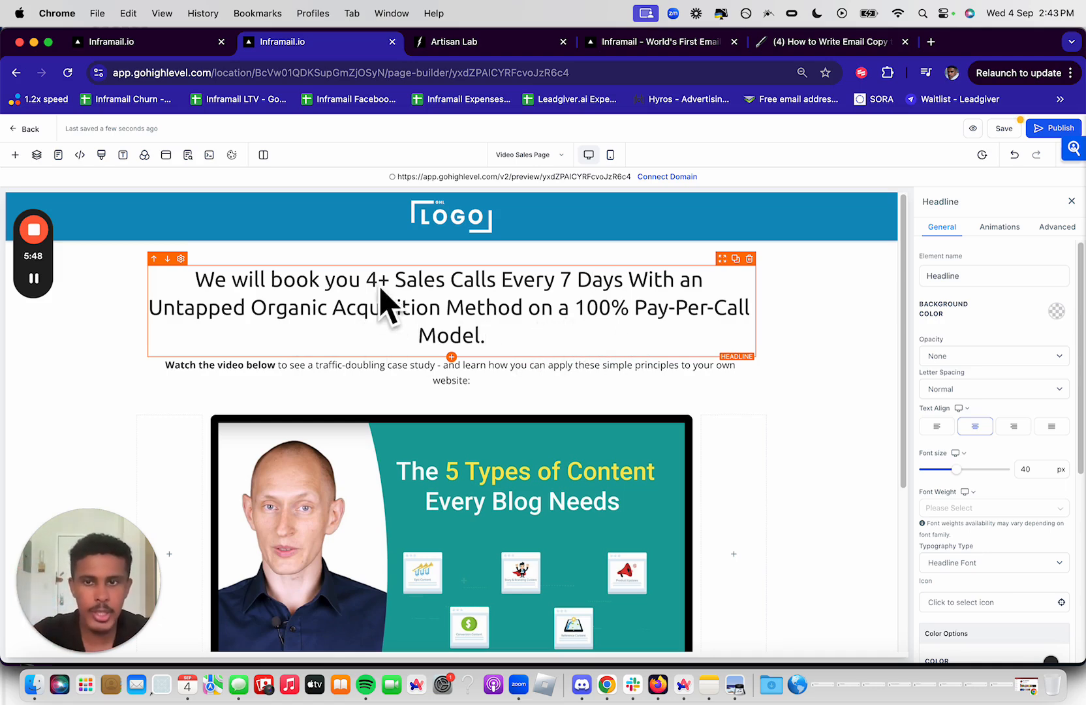
left_click_drag(367, 282, 445, 282)
left_click_drag(488, 338, 194, 285)
left_click_drag(956, 468, 966, 469)
left_click(604, 320)
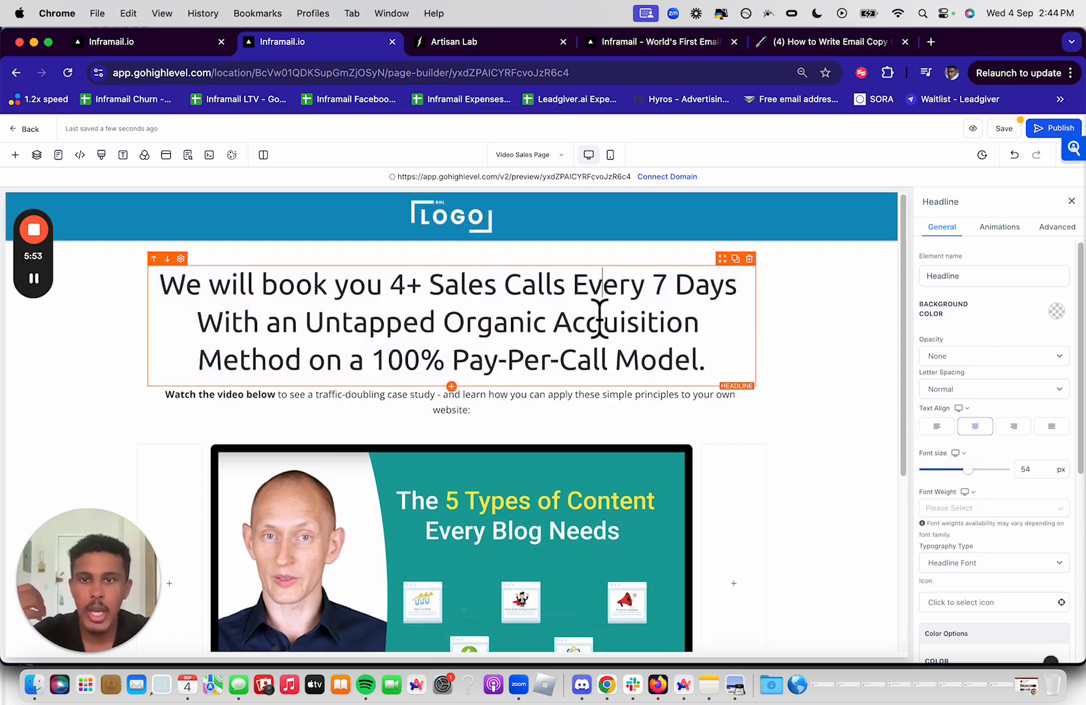
Make "4+ Sales Calls", "7 Days" and "100% Pay-Per-Call" bold in the headline
left_click_drag(391, 288, 570, 301)
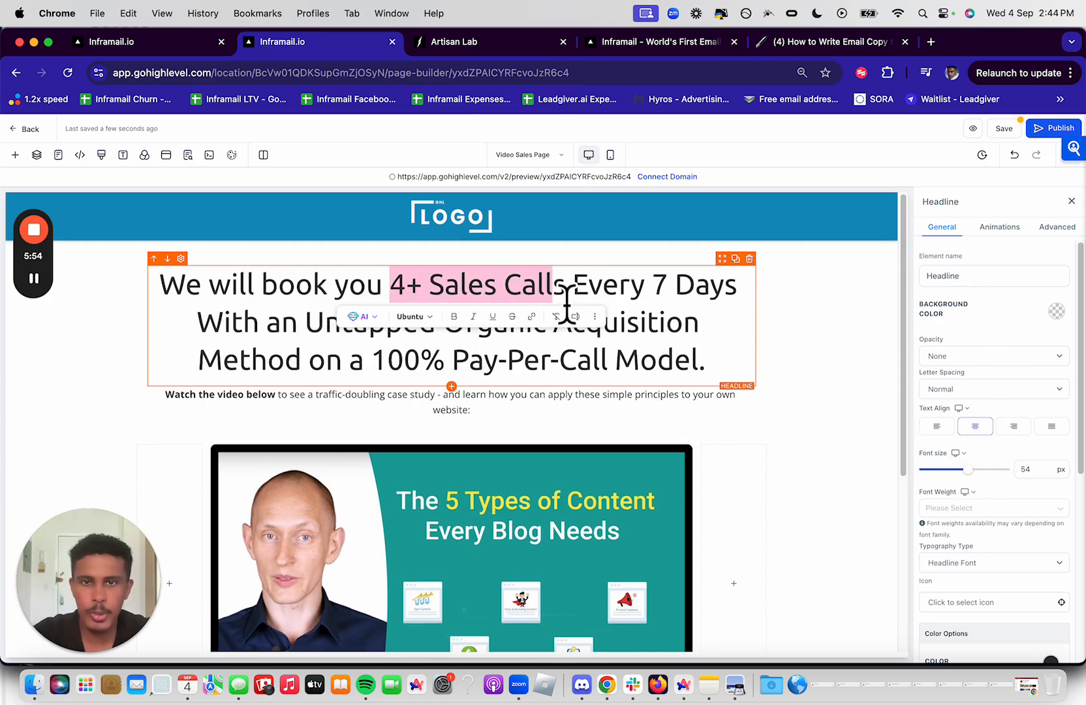
left_click(460, 316)
left_click_drag(658, 291, 744, 293)
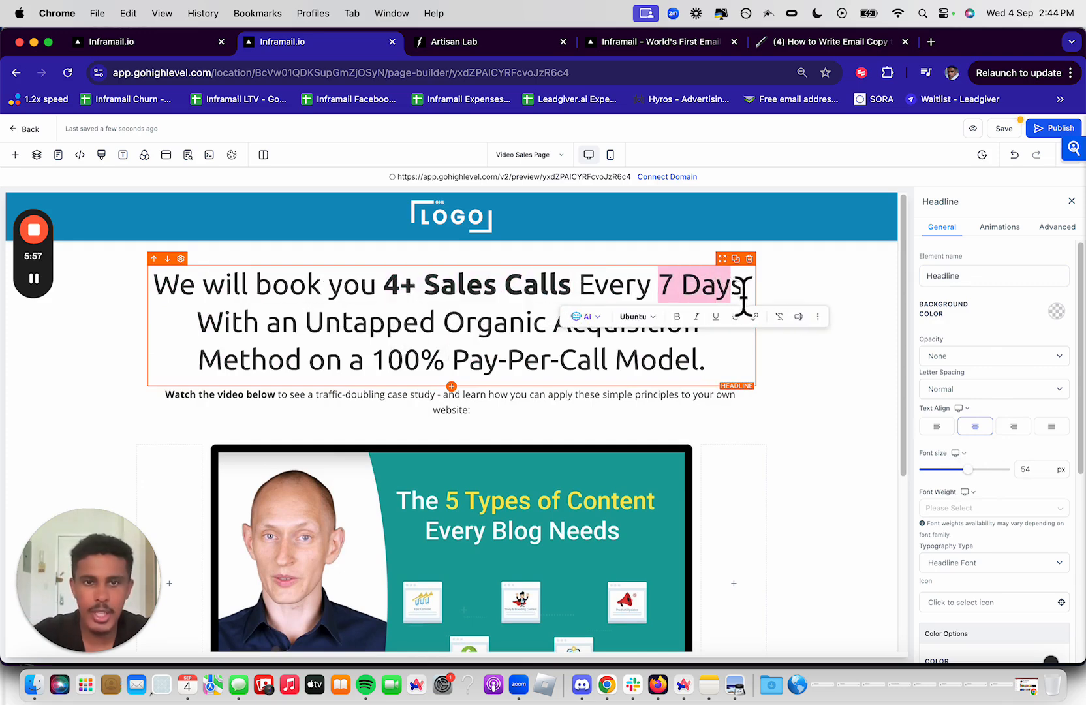
left_click(683, 316)
left_click(461, 303)
scroll(507, 370, "down", 1)
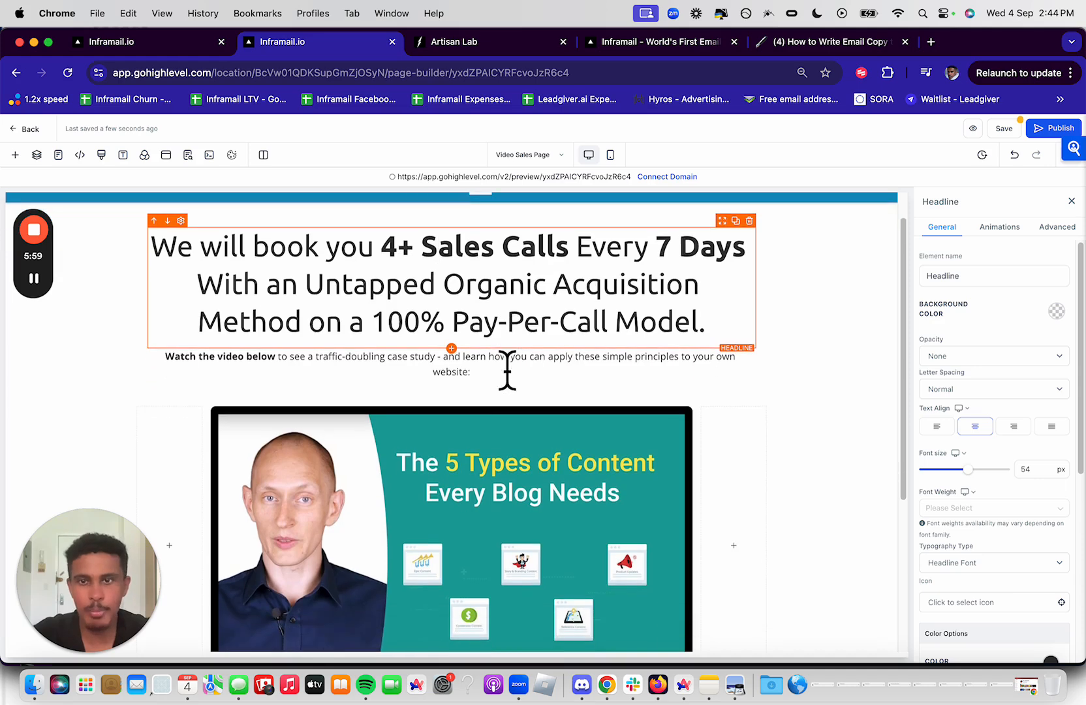
left_click_drag(373, 330, 576, 340)
left_click(475, 354)
left_click(504, 268)
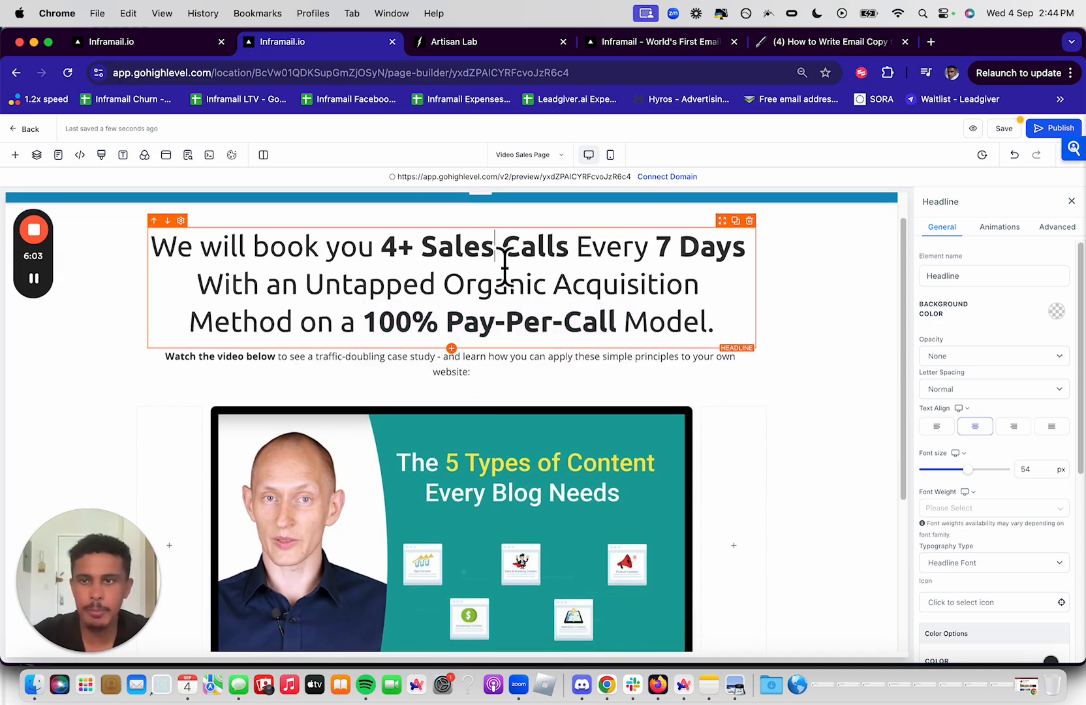
left_click(36, 278)
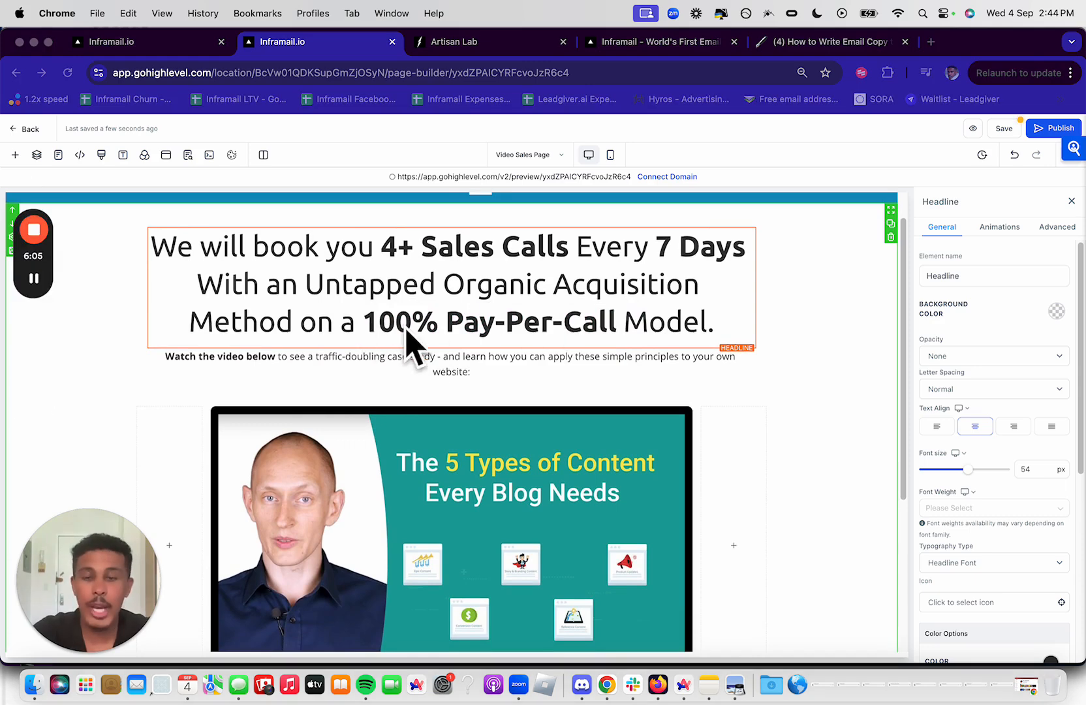
Replace the paragraph under the headline with "There are NO Setup Fees, Paid Ads, or Expensive Agency Retainers."
left_click(431, 376)
triple_click(454, 373)
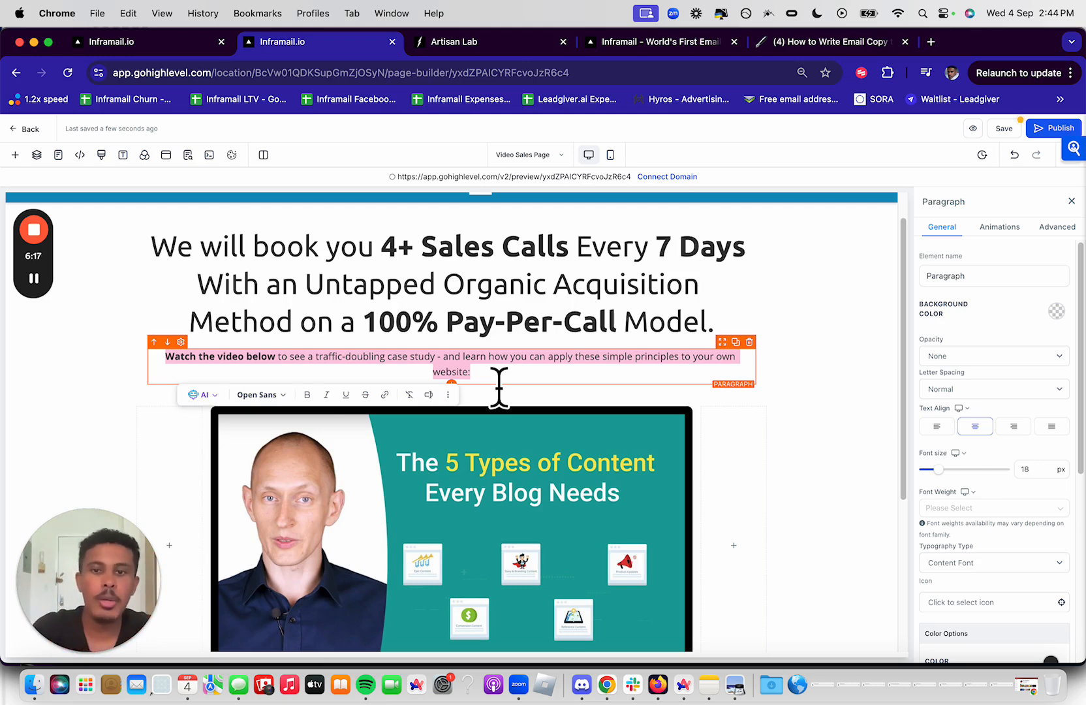
left_click(34, 278)
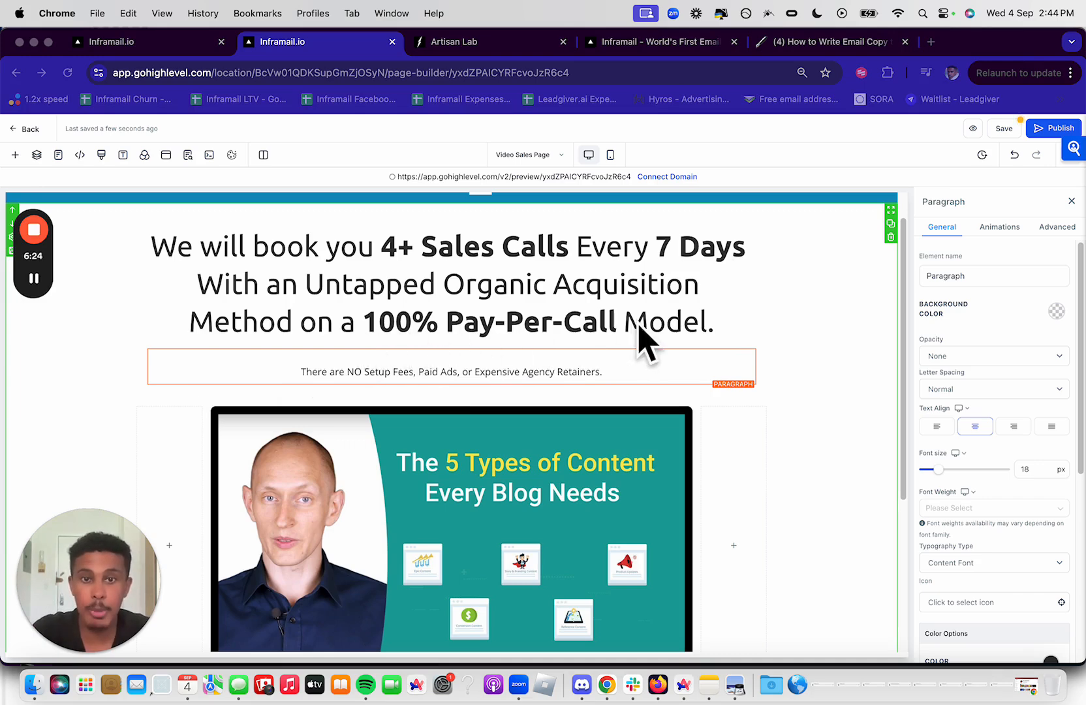
Set the font size of the paragraph under the headline to 29 px, in regular weight
triple_click(343, 372)
left_click(373, 388)
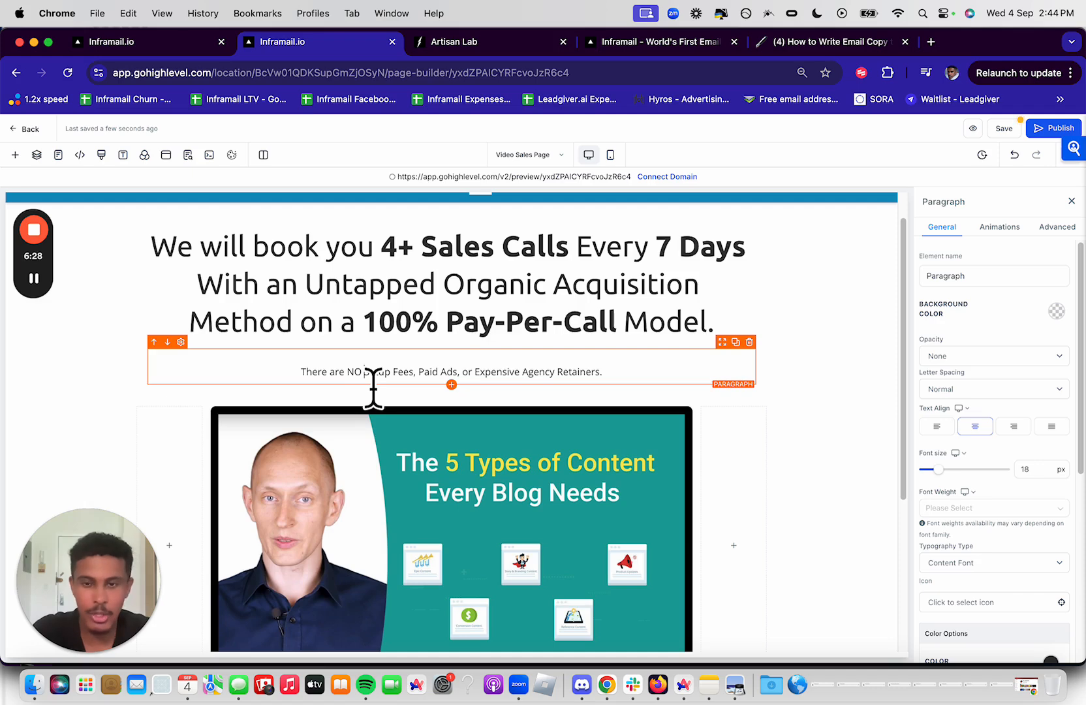
triple_click(410, 385)
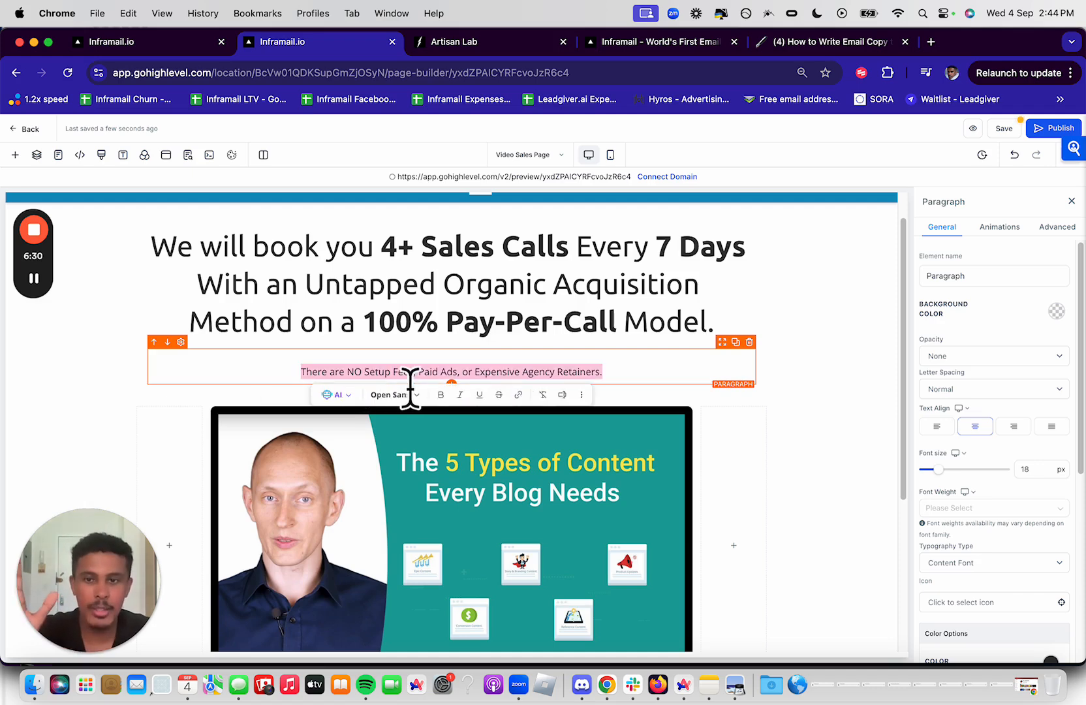
left_click(440, 395)
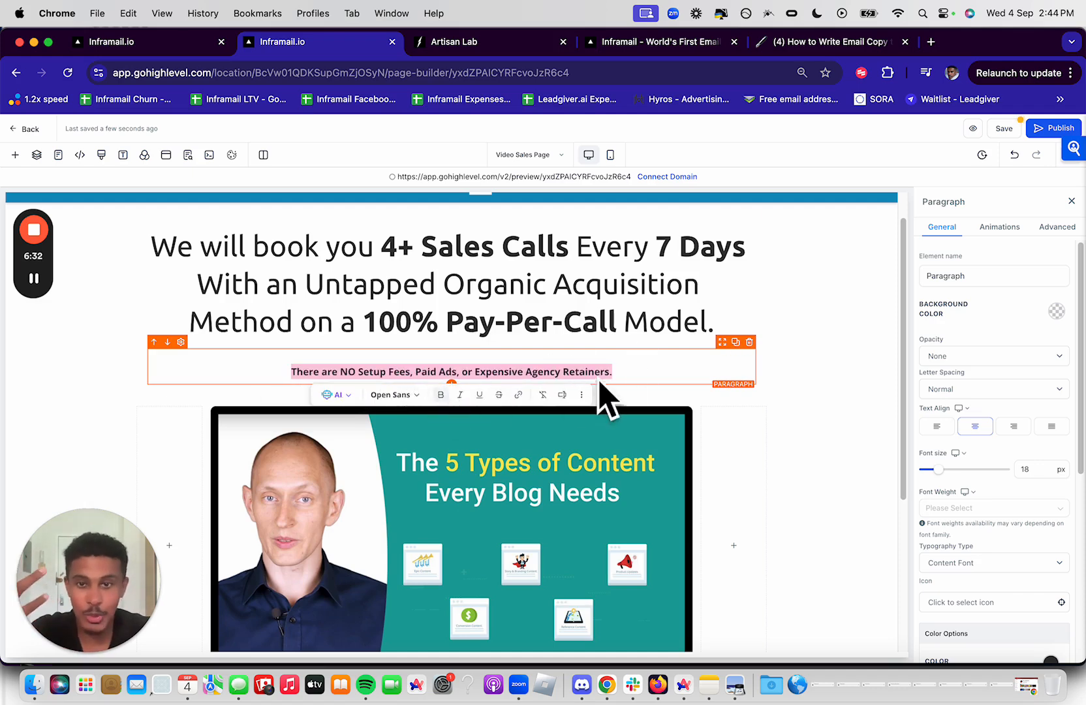
left_click(440, 394)
mouse_move(937, 469)
left_mouse_down()
mouse_move(958, 468)
mouse_move(948, 469)
left_mouse_up()
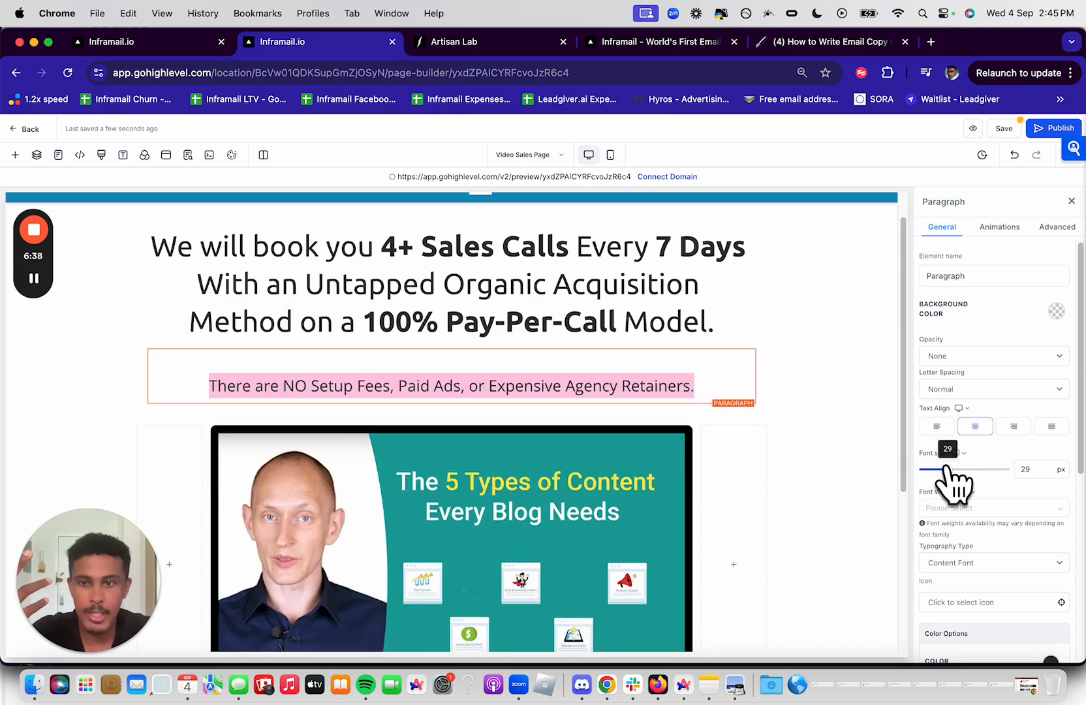
left_click(630, 376)
left_click(475, 300)
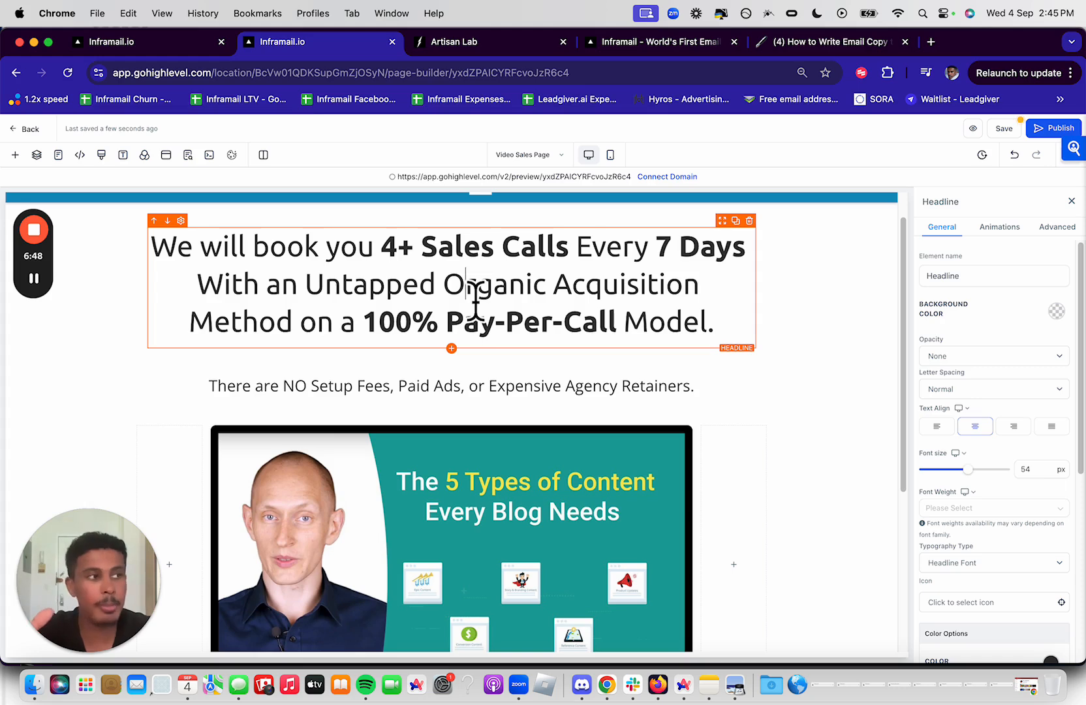
left_click_drag(364, 330, 621, 346)
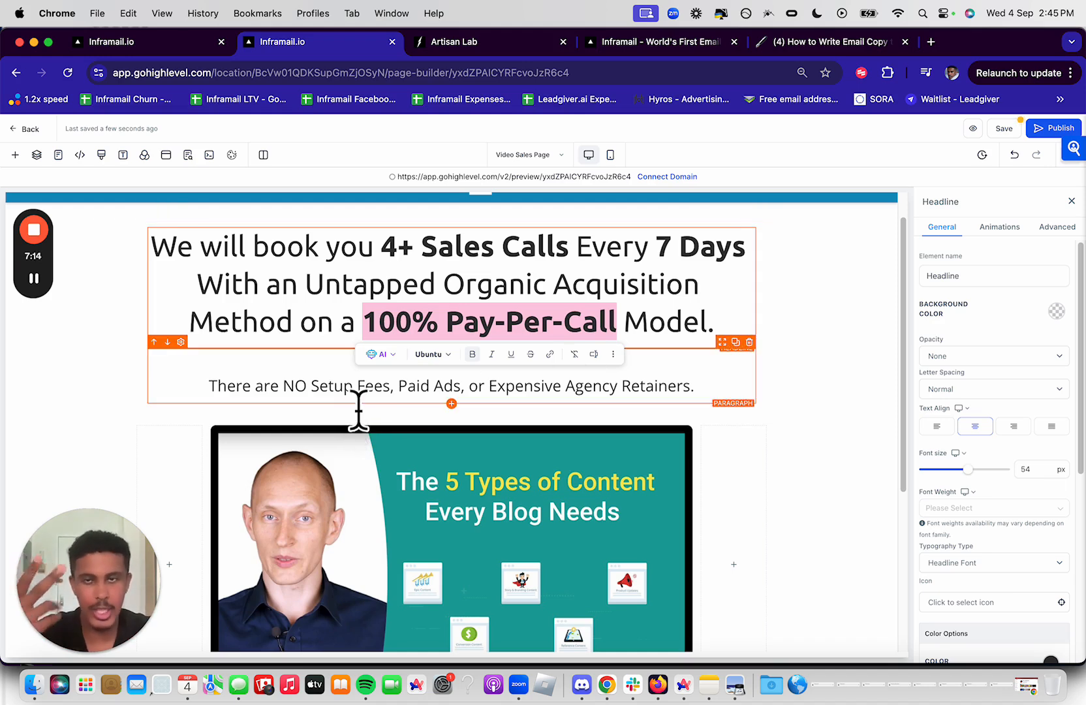
left_click(33, 281)
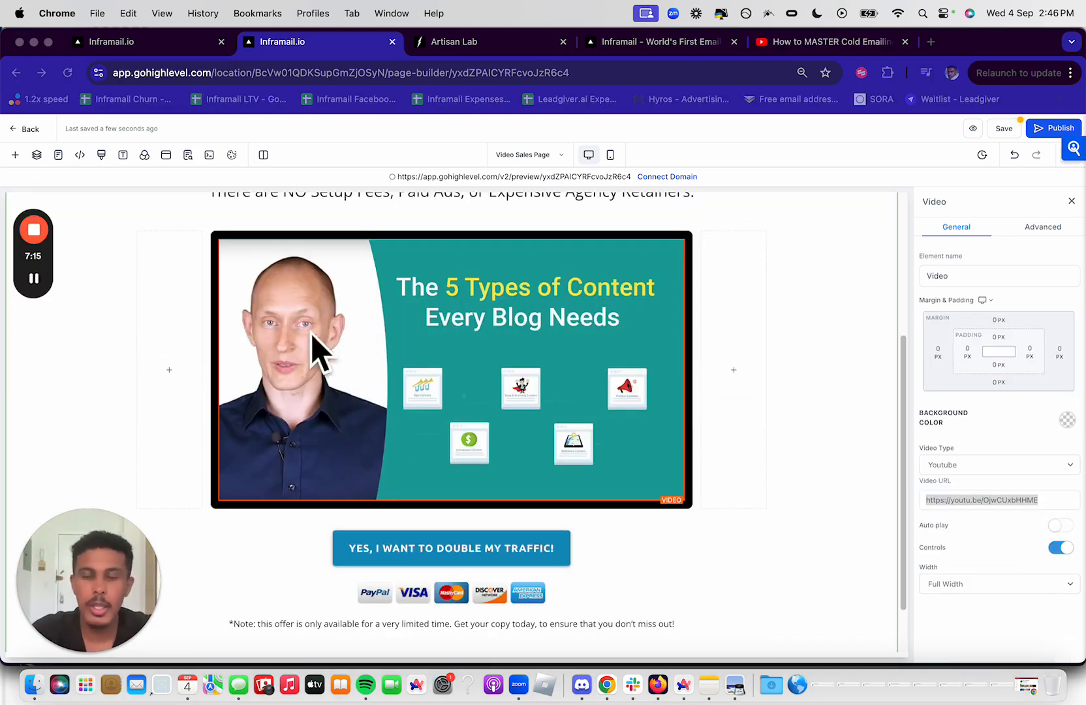
scroll(368, 352, "up", 2)
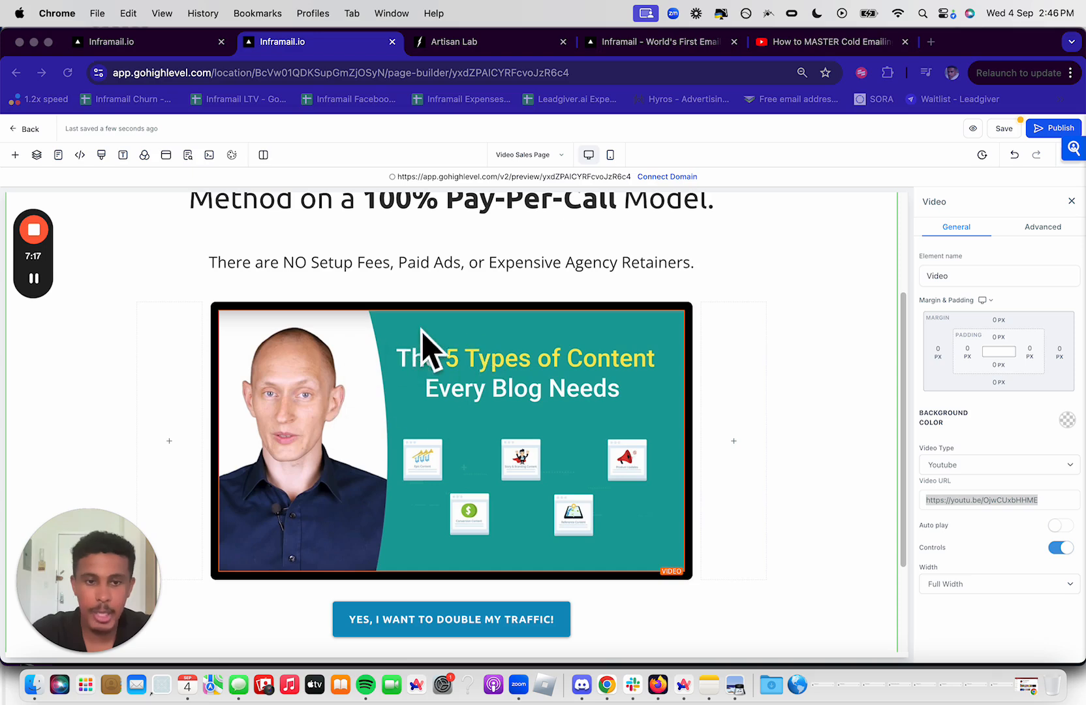
triple_click(991, 501)
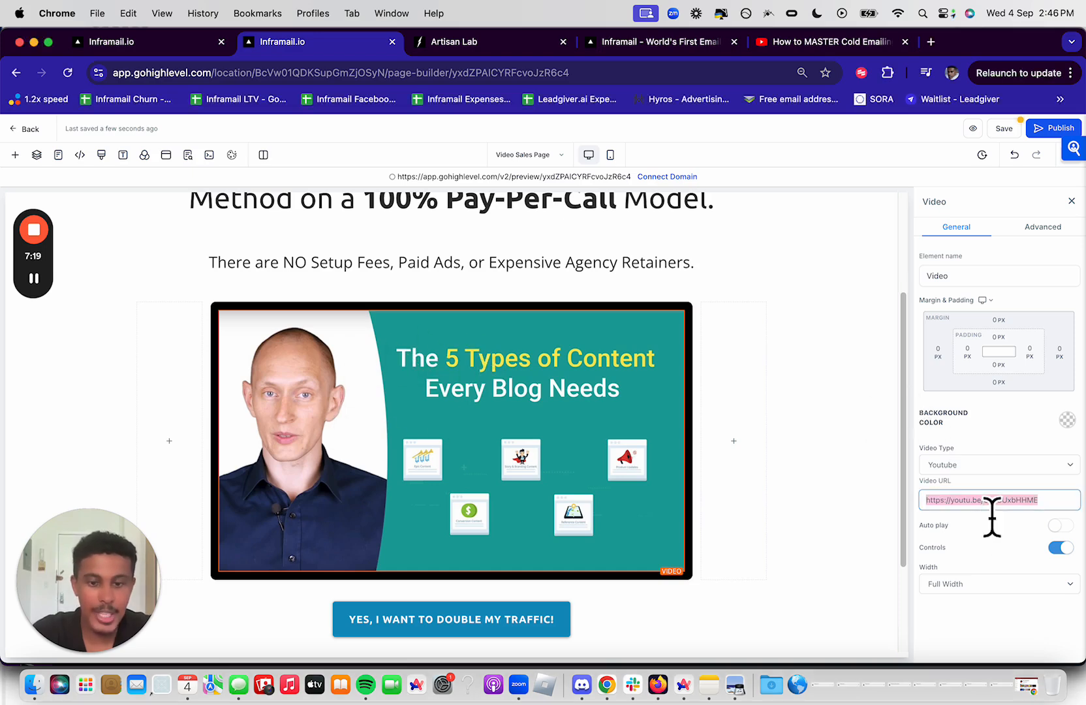
type("https://www.youtube.com/watch?v=adpY2J8oEKk&t=2028s")
Set the font size of the button below the video to 39 px
scroll(842, 431, "down", 2)
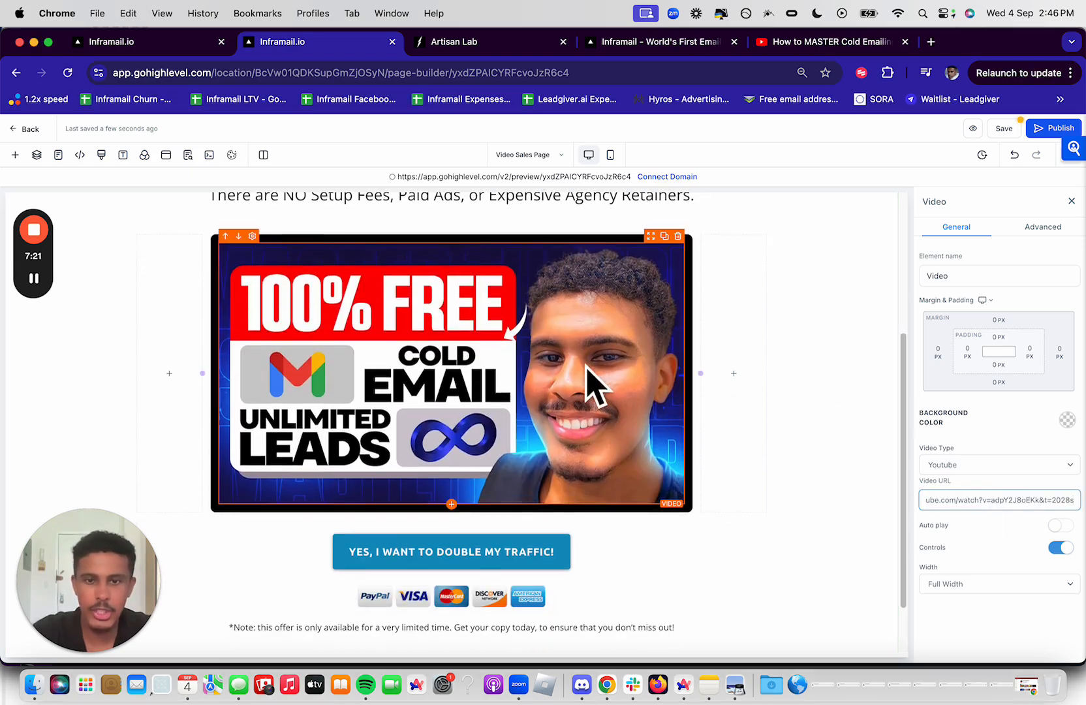
scroll(379, 470, "down", 2)
left_click(407, 488)
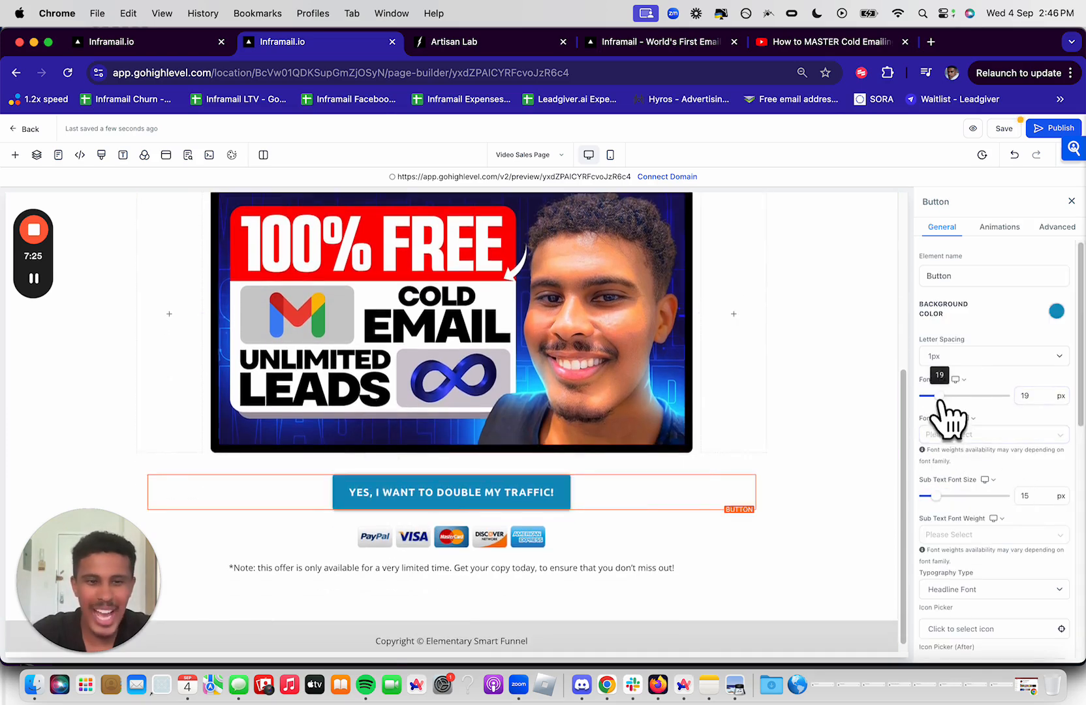
left_click_drag(938, 396, 954, 397)
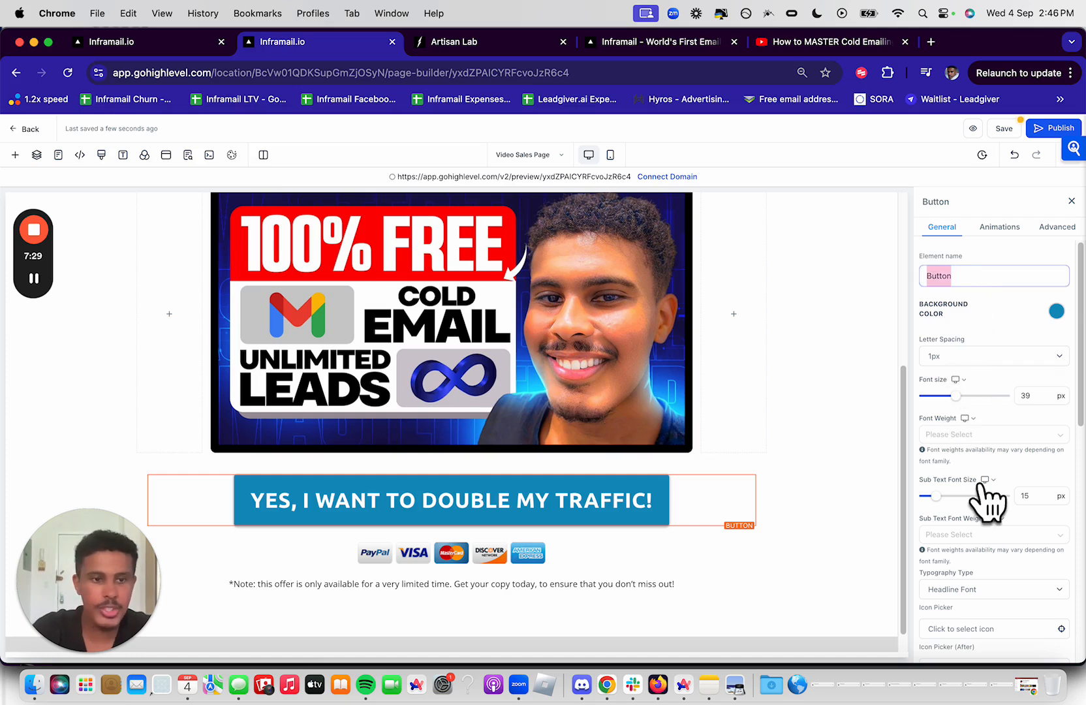
Rename the button element as "Apply Now" and set its displayed text to "Apply Now"
scroll(989, 496, "down", 10)
scroll(1010, 427, "down", 3)
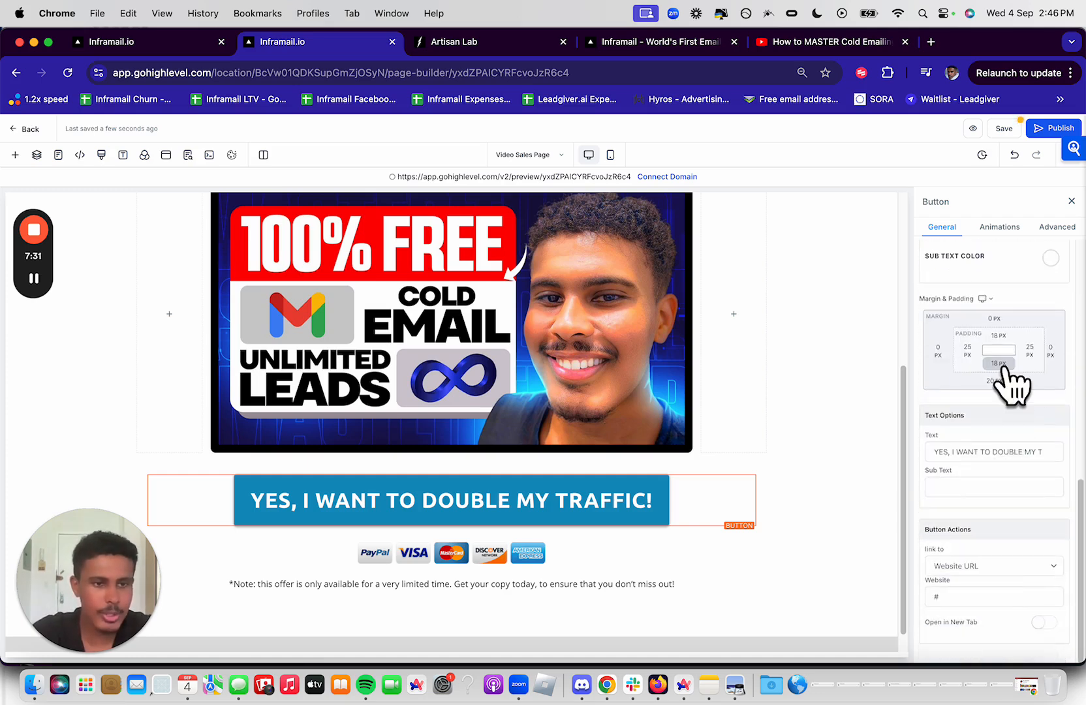
scroll(1012, 383, "up", 8)
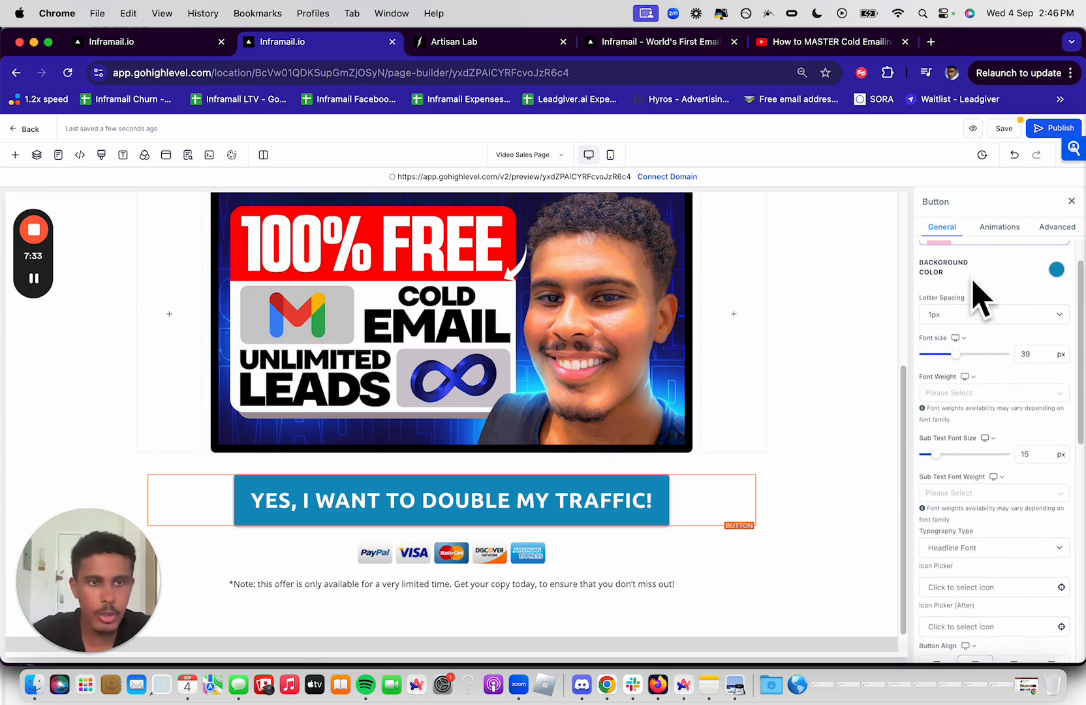
scroll(973, 297, "up", 2)
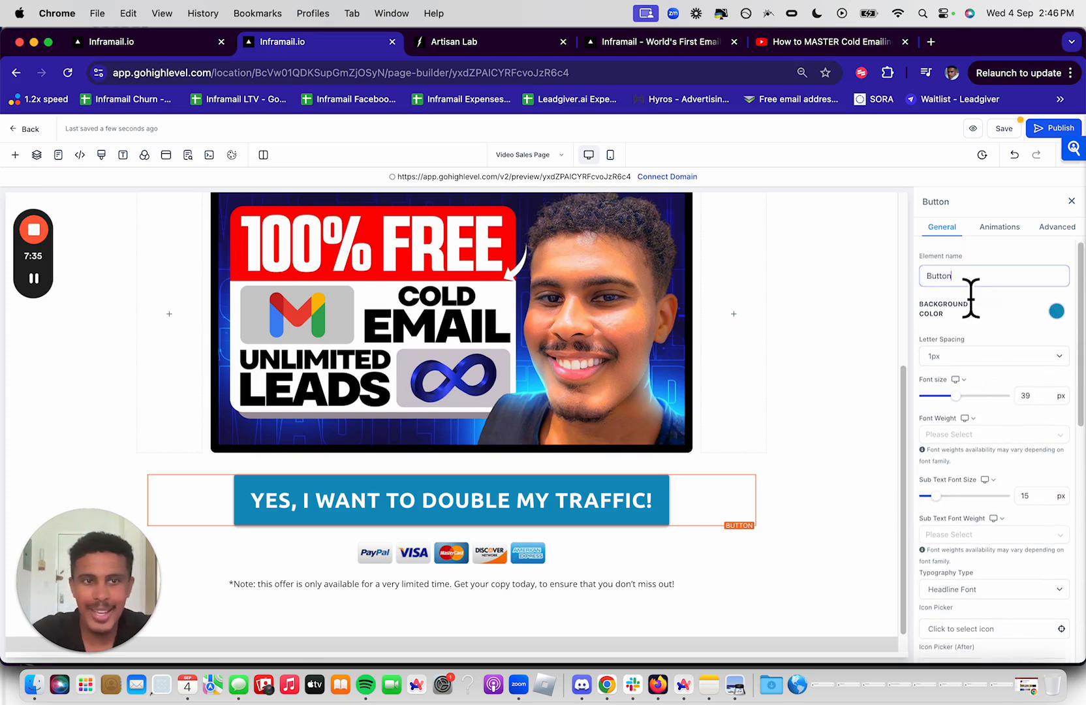
scroll(999, 376, "down", 1)
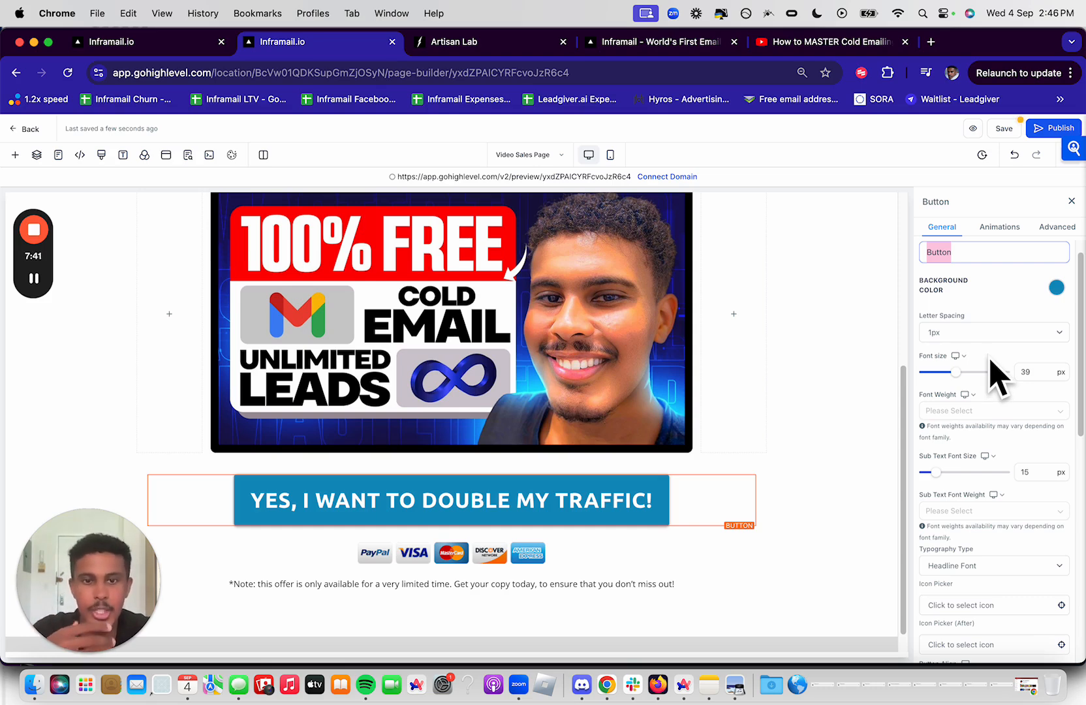
left_click(33, 279)
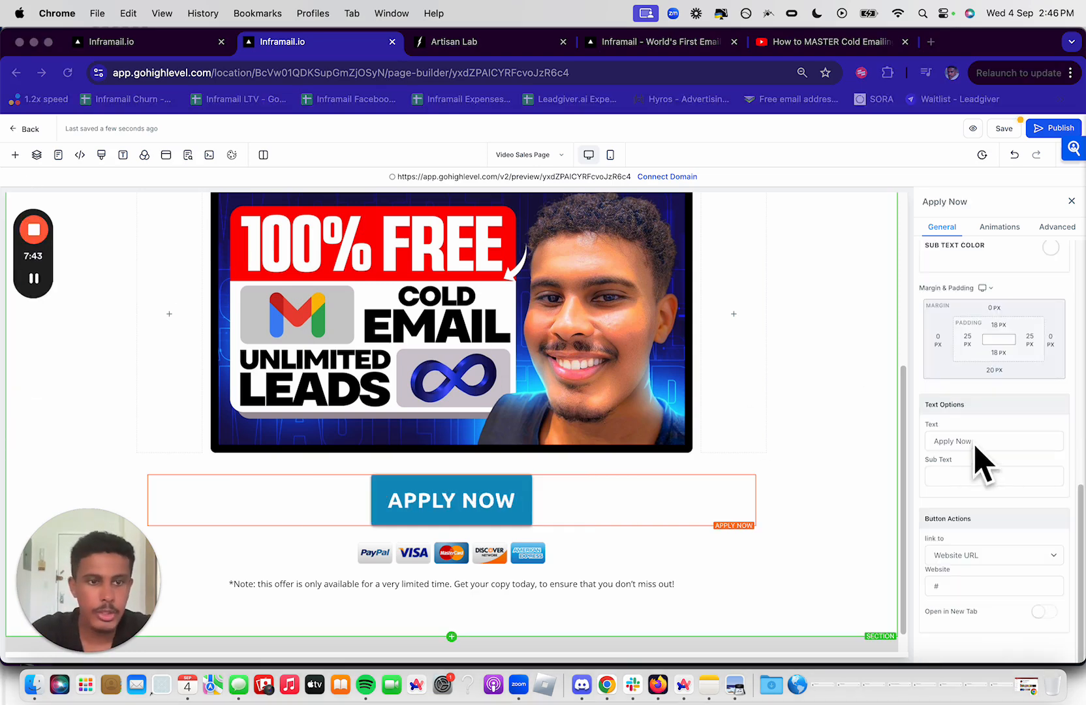
left_click(972, 441)
double_click(970, 442)
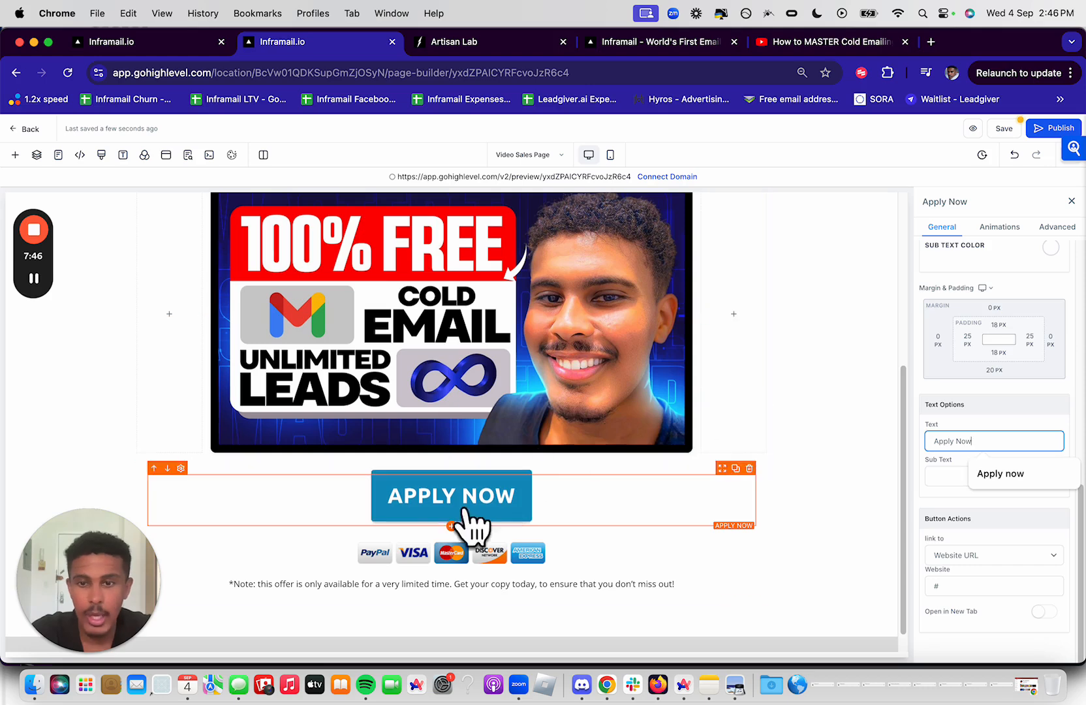
Delete the payment card logos and the limited-time offer note below the Apply Now button
left_click(593, 560)
left_click(751, 530)
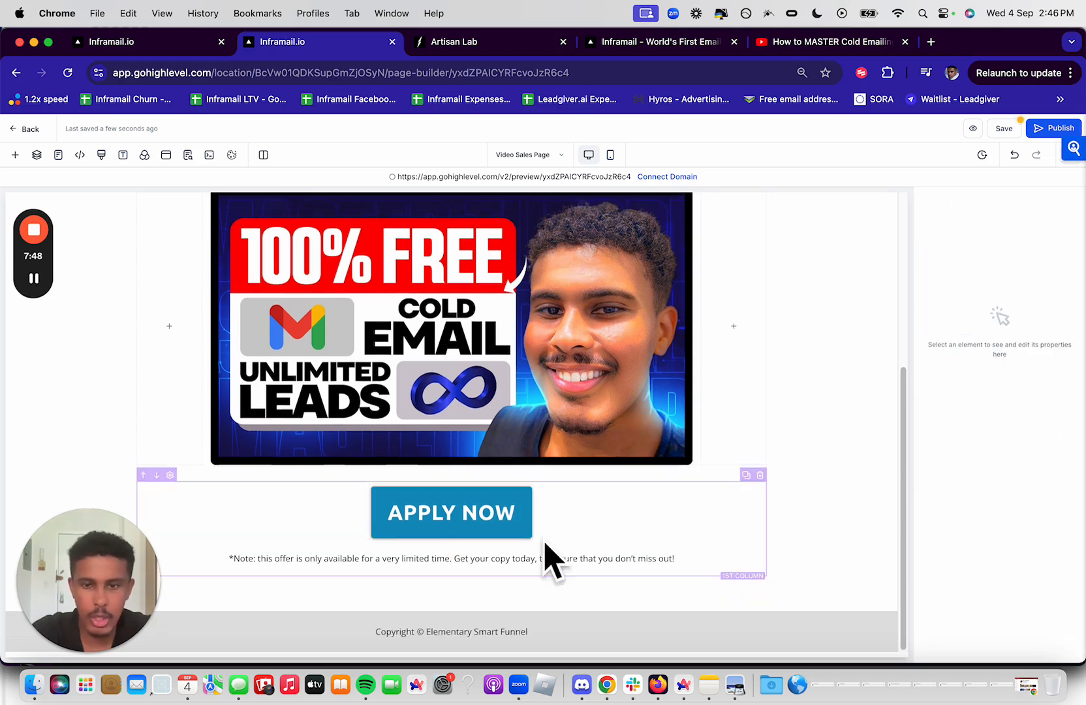
left_click(703, 551)
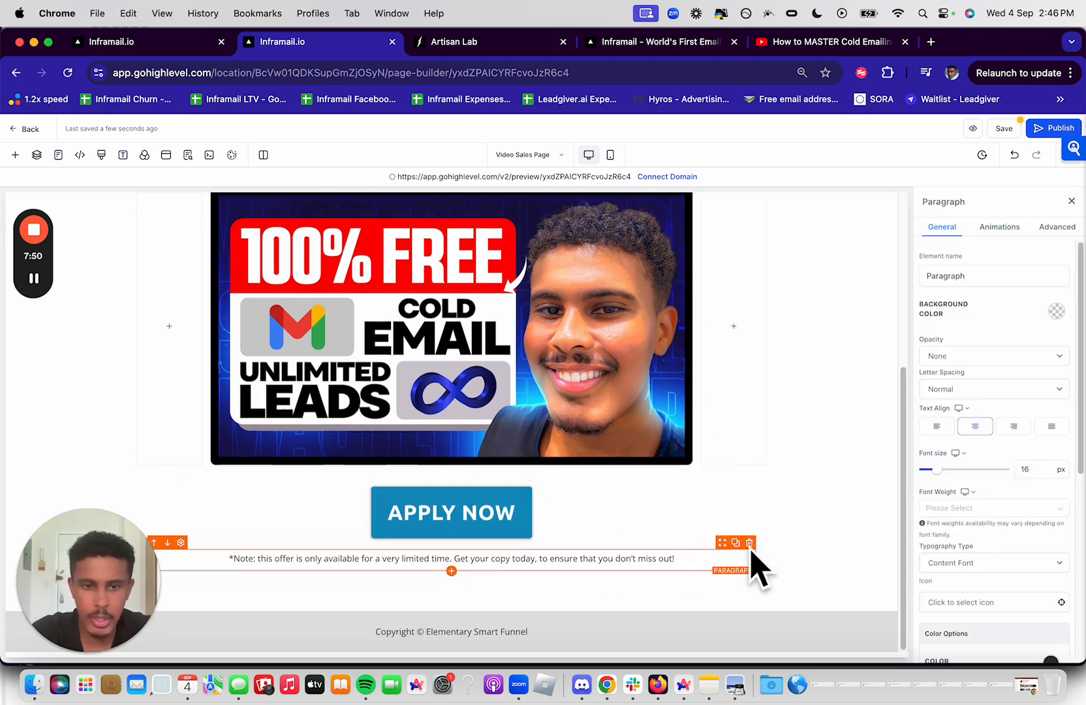
left_click(749, 540)
Replace the copyright line in the footer with "Company Name"
left_click(424, 625)
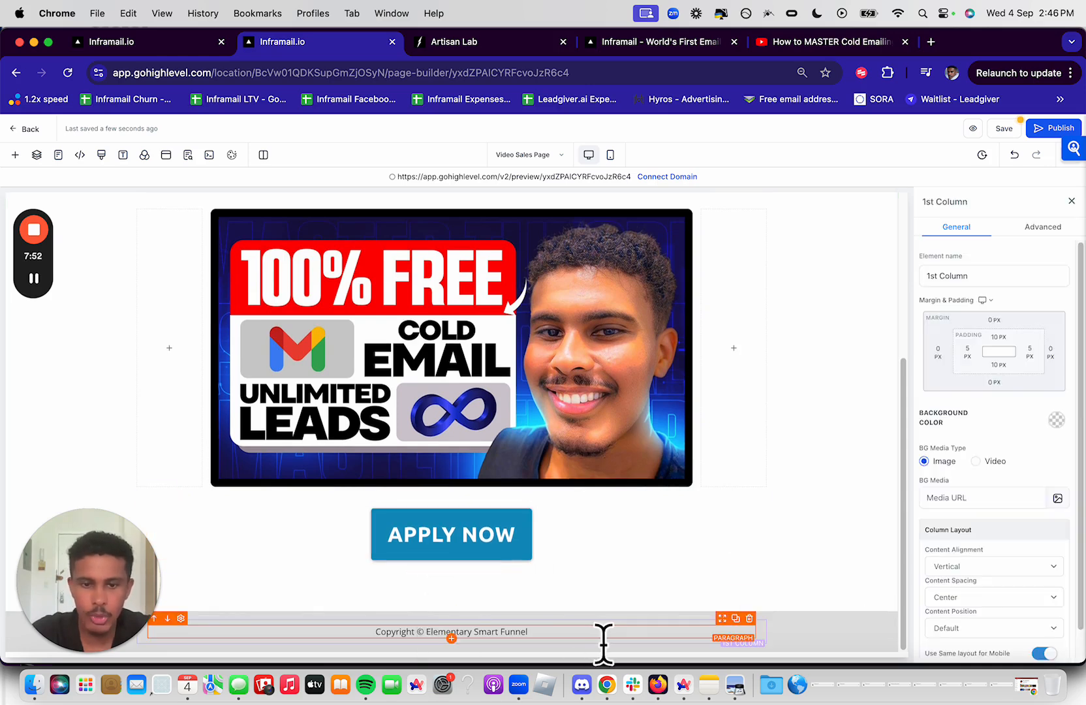
double_click(468, 633)
left_click_drag(542, 649, 339, 643)
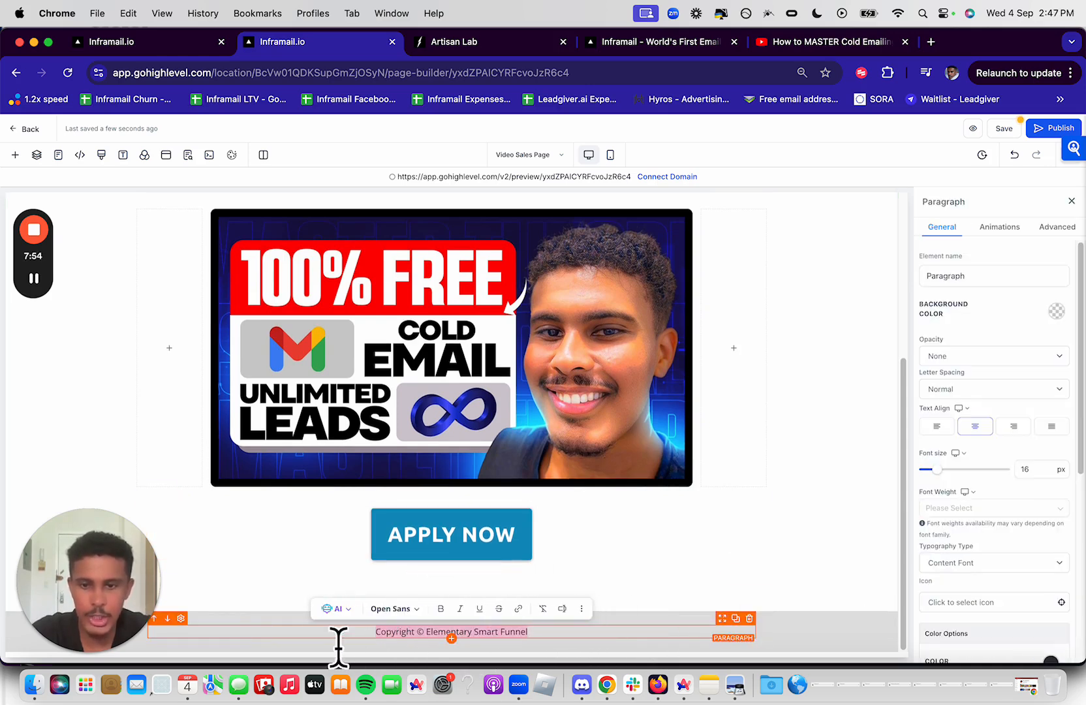
key("BackSpace")
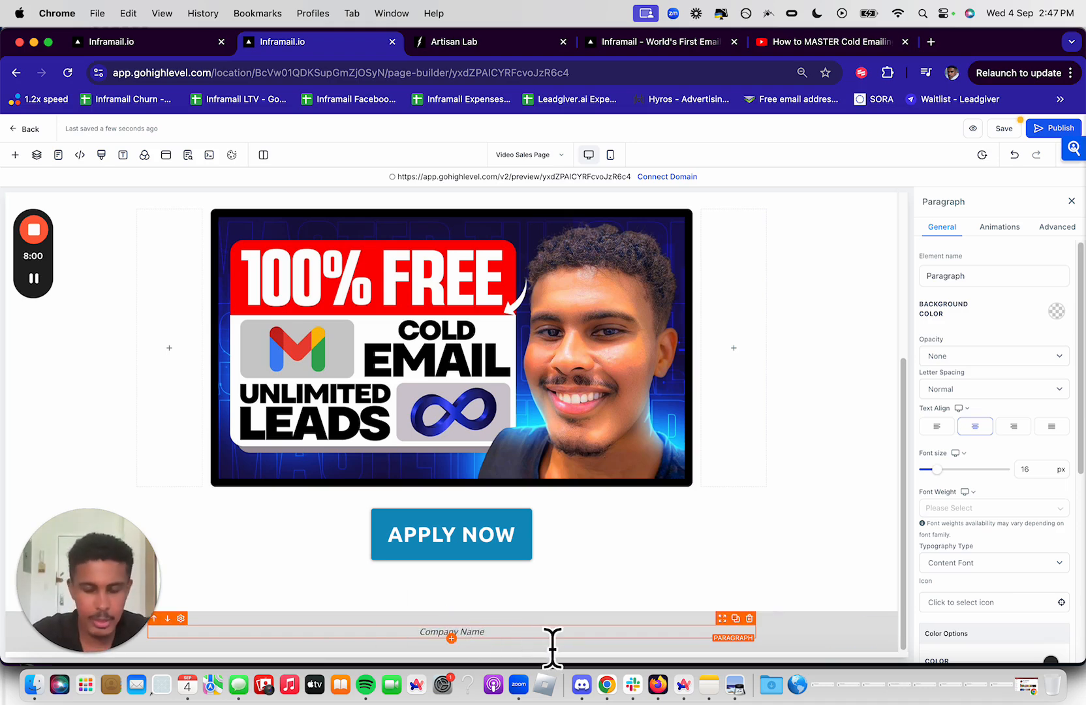
Replace the header's placeholder logo with the file "Copy of proatlife logo.png", uploading it to the media storage
scroll(625, 594, "up", 5)
left_click(471, 228)
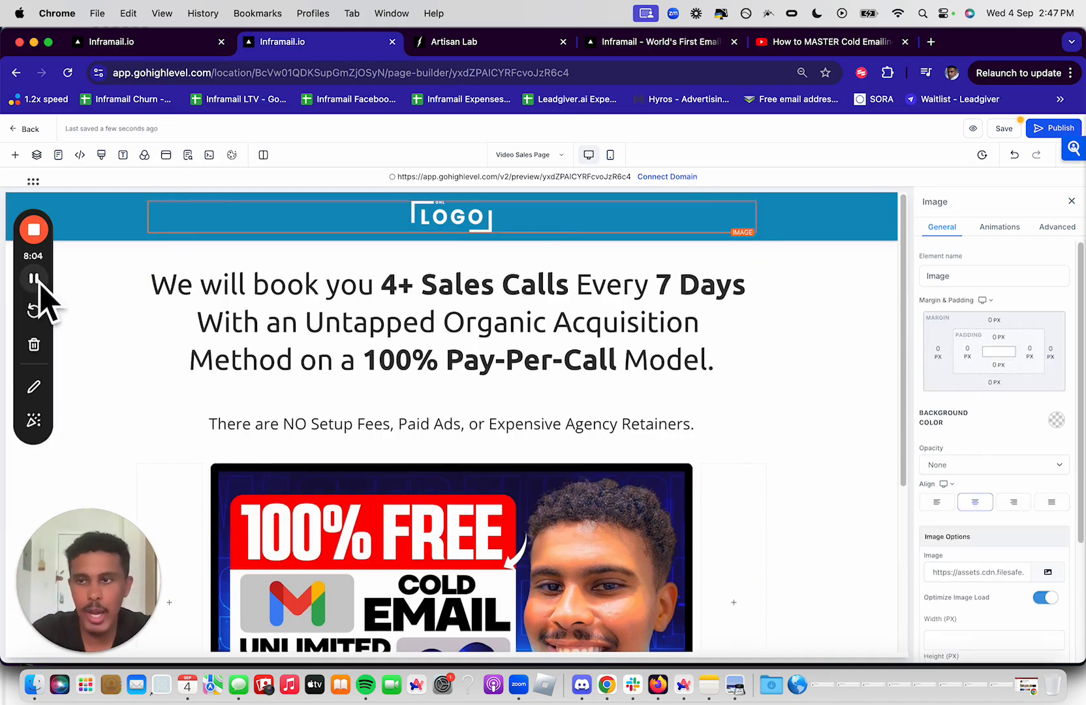
scroll(993, 379, "down", 3)
left_click(1047, 395)
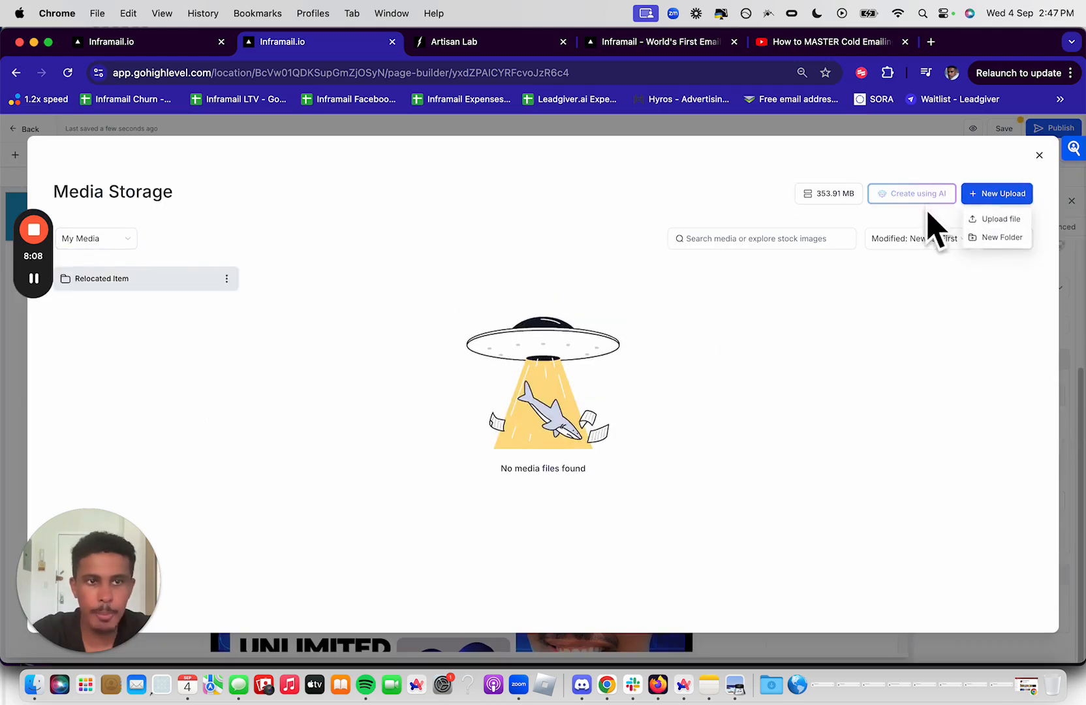
mouse_move(997, 201)
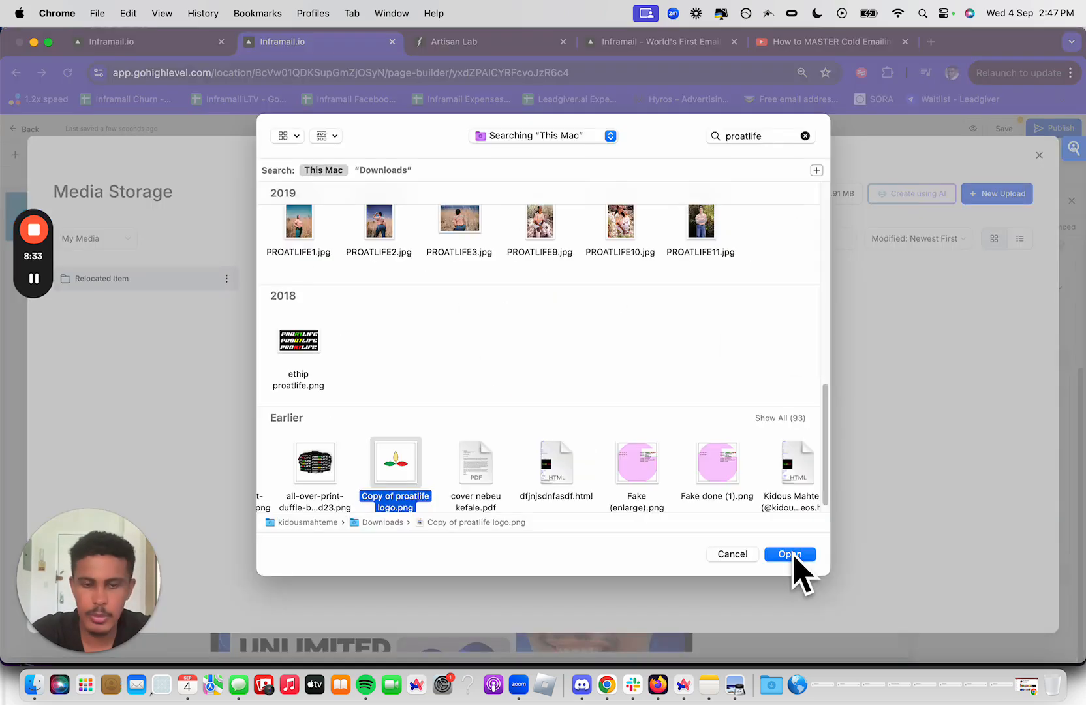
left_click(793, 557)
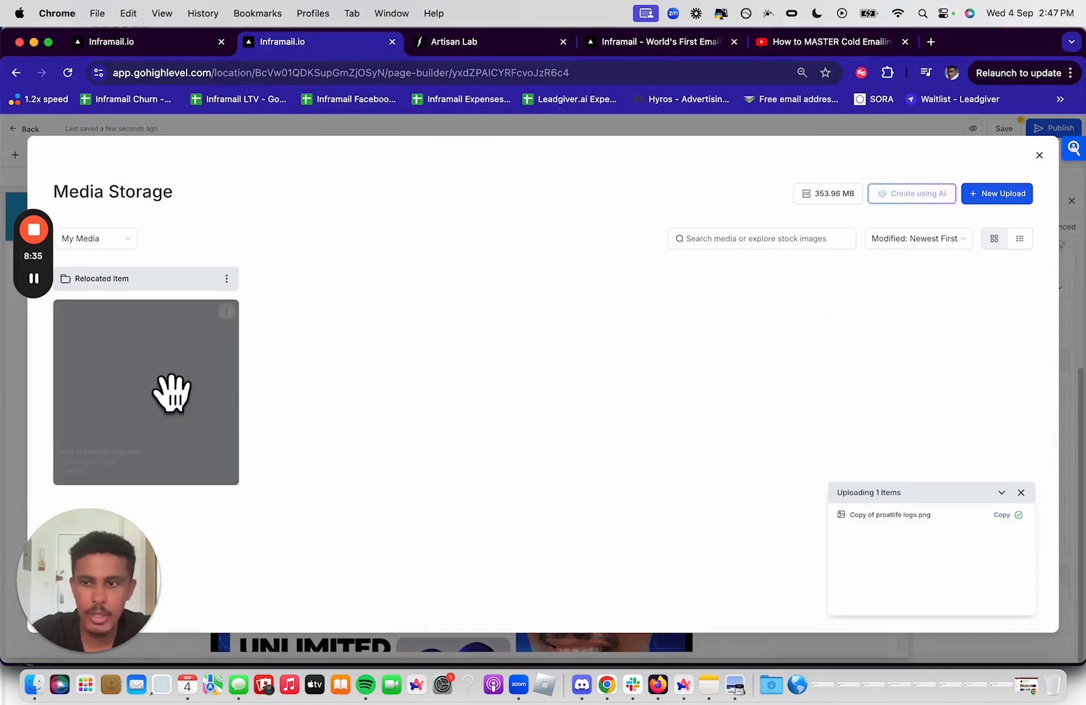
left_click(165, 389)
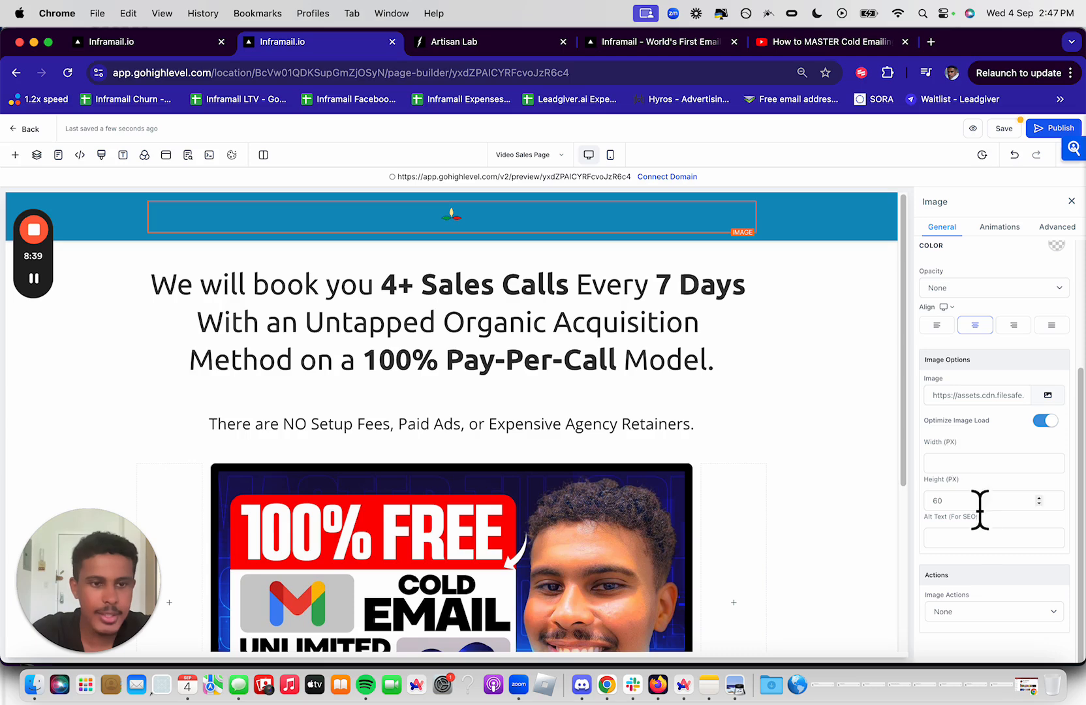
Set the header logo's height to 90 px
left_click(1039, 498)
left_click(1039, 498)
left_click(1039, 498)
left_click(1039, 497)
left_click(1039, 498)
left_click(1039, 498)
left_click(1039, 498)
left_click(1039, 498)
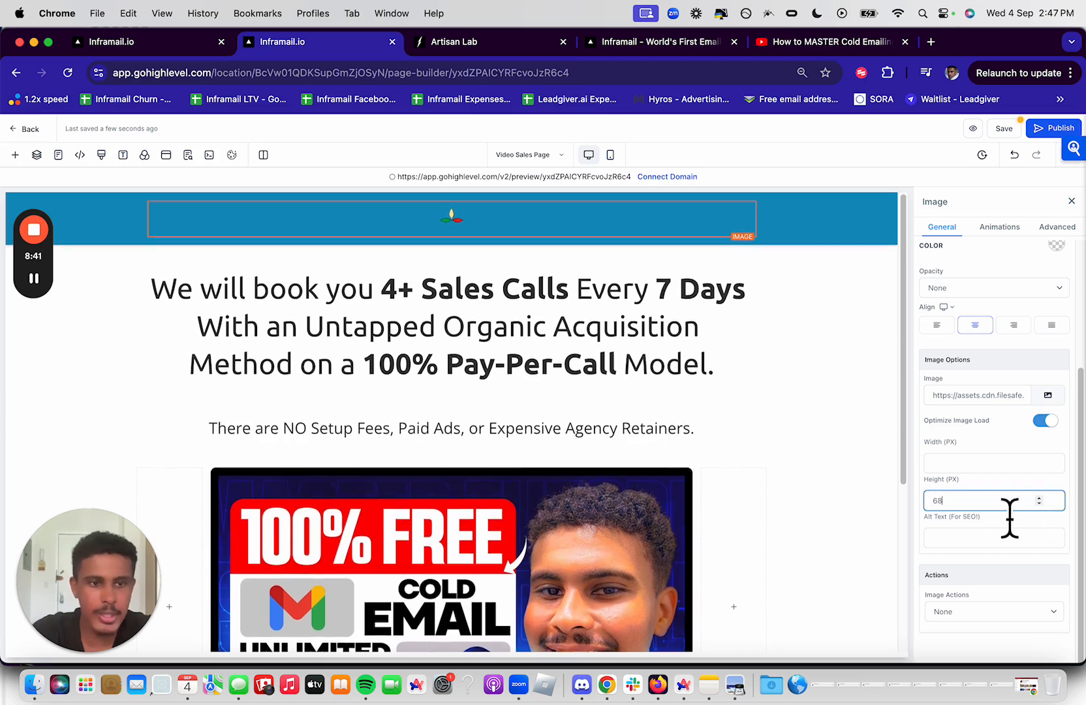
type("90")
Set the background color of the header section to white
left_click(813, 243)
left_click(1067, 420)
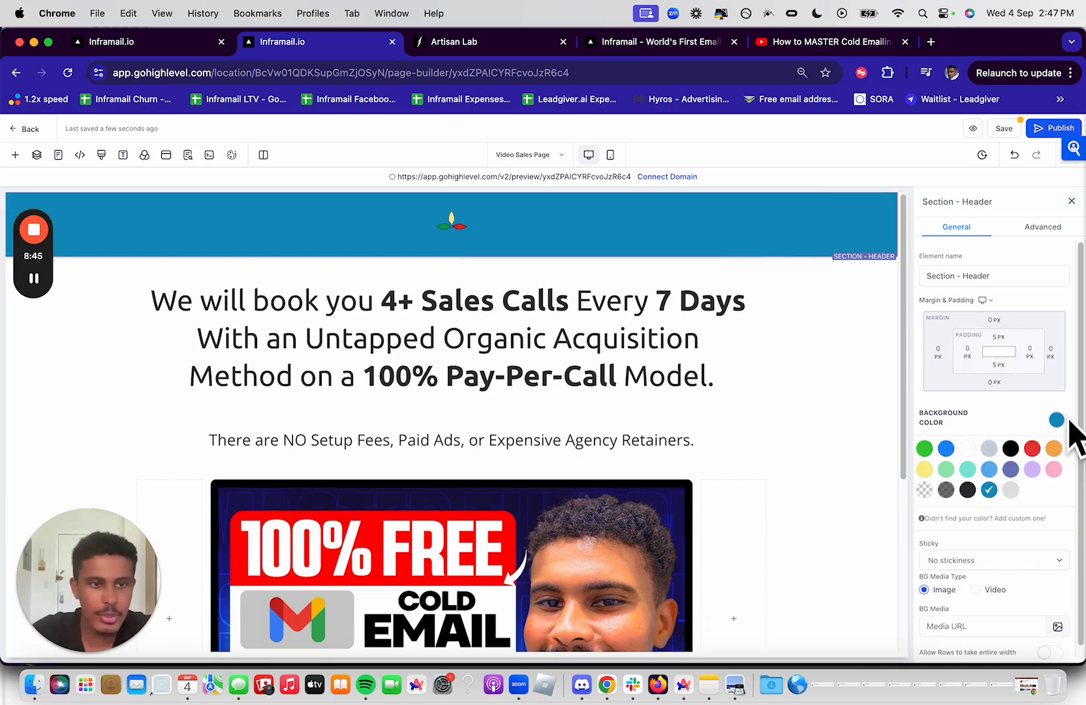
left_click(969, 448)
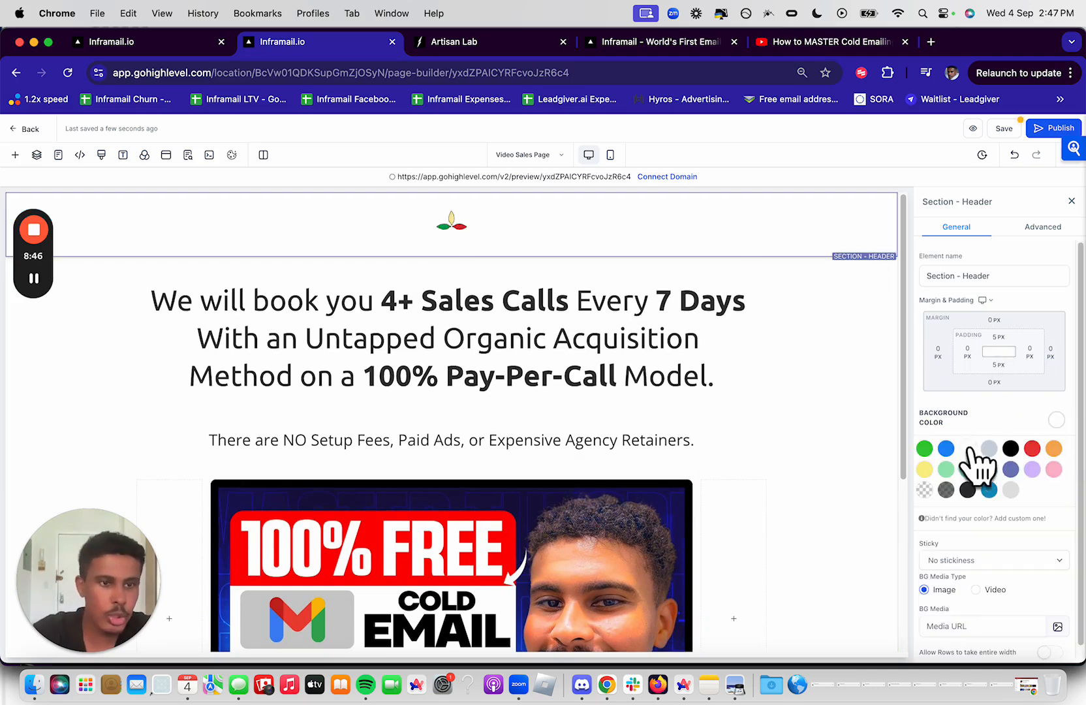
Compare light grey and white as the background color of the section containing the headline and video, and keep white
left_click(820, 384)
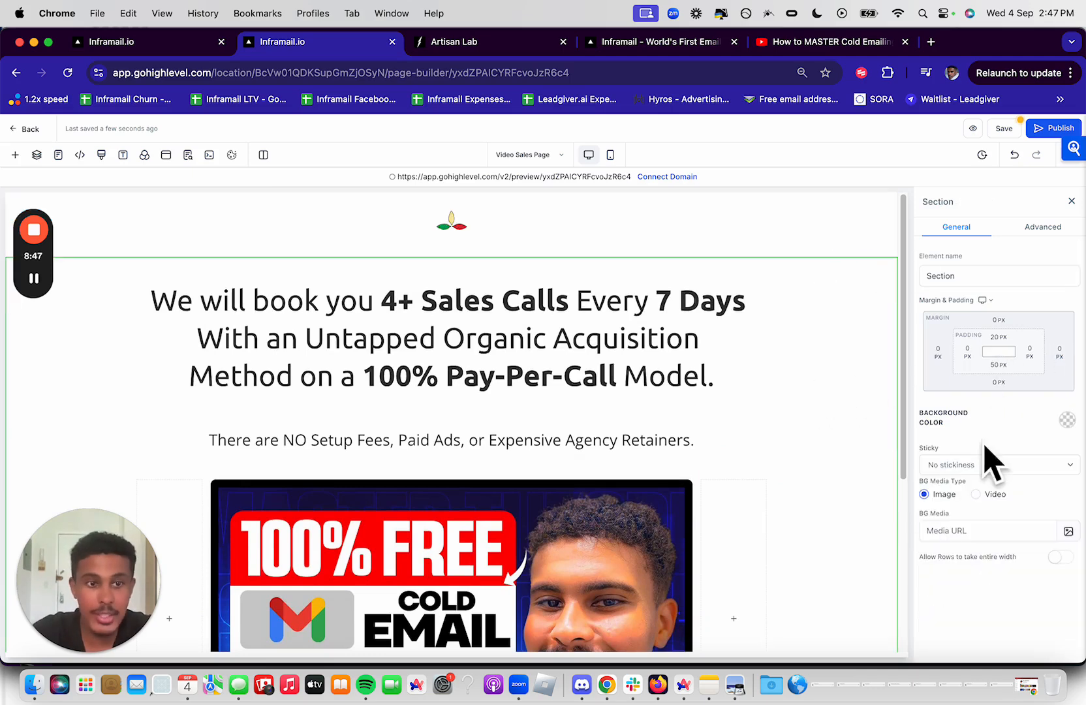
left_click(1067, 420)
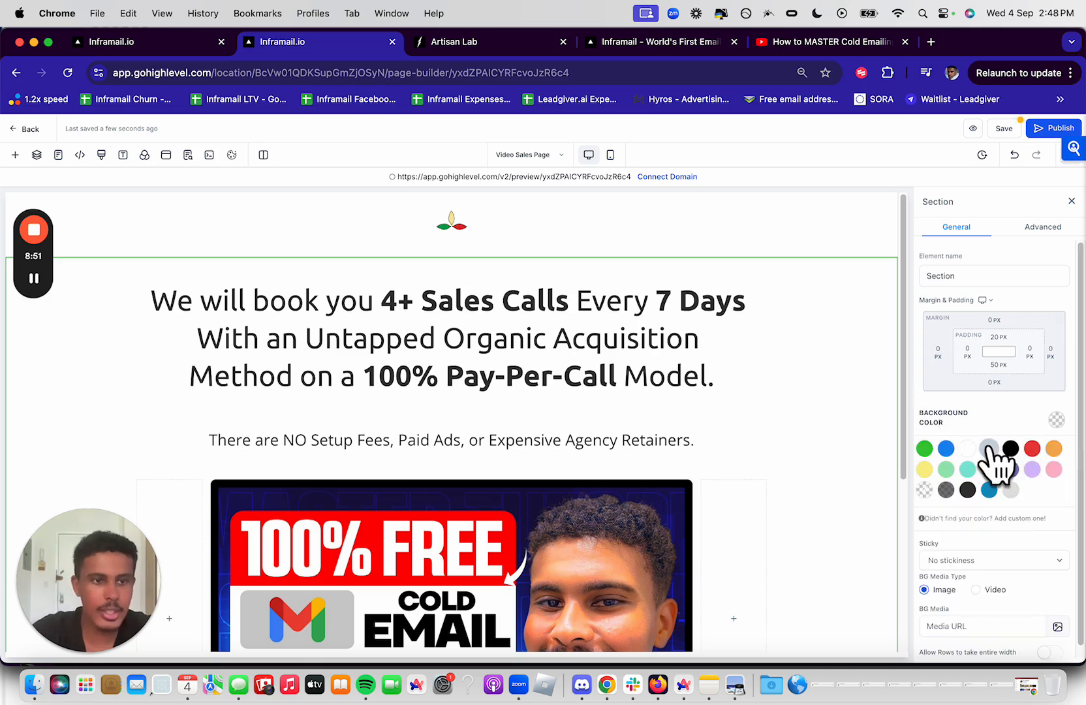
left_click(989, 449)
scroll(989, 450, "down", 1)
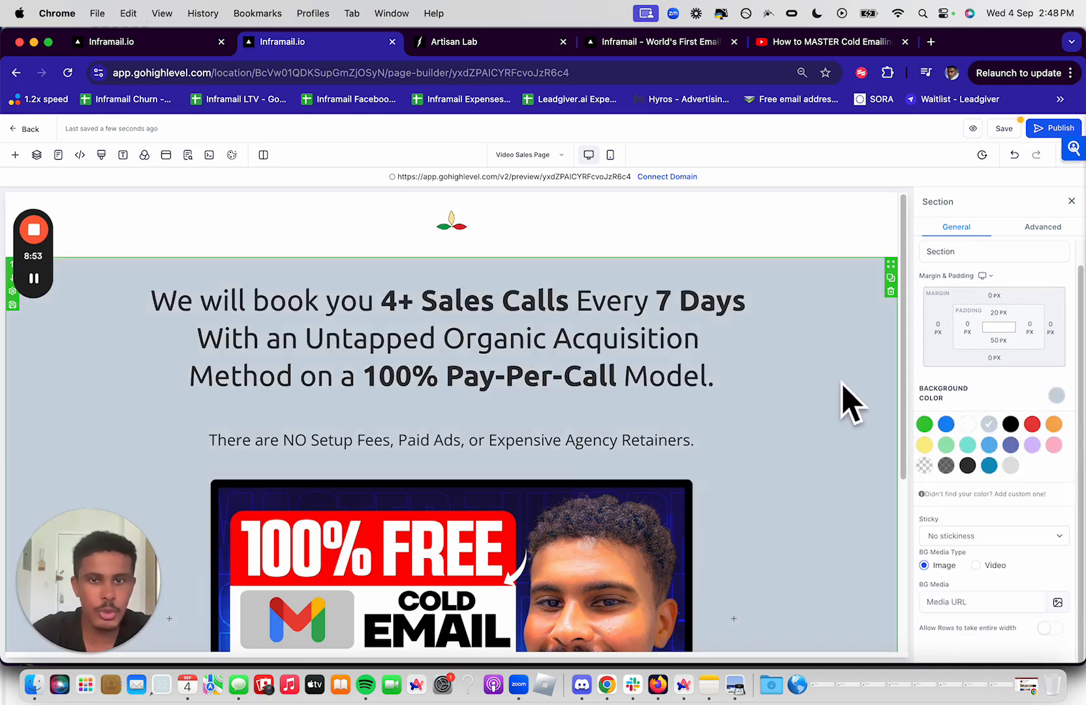
left_click(967, 425)
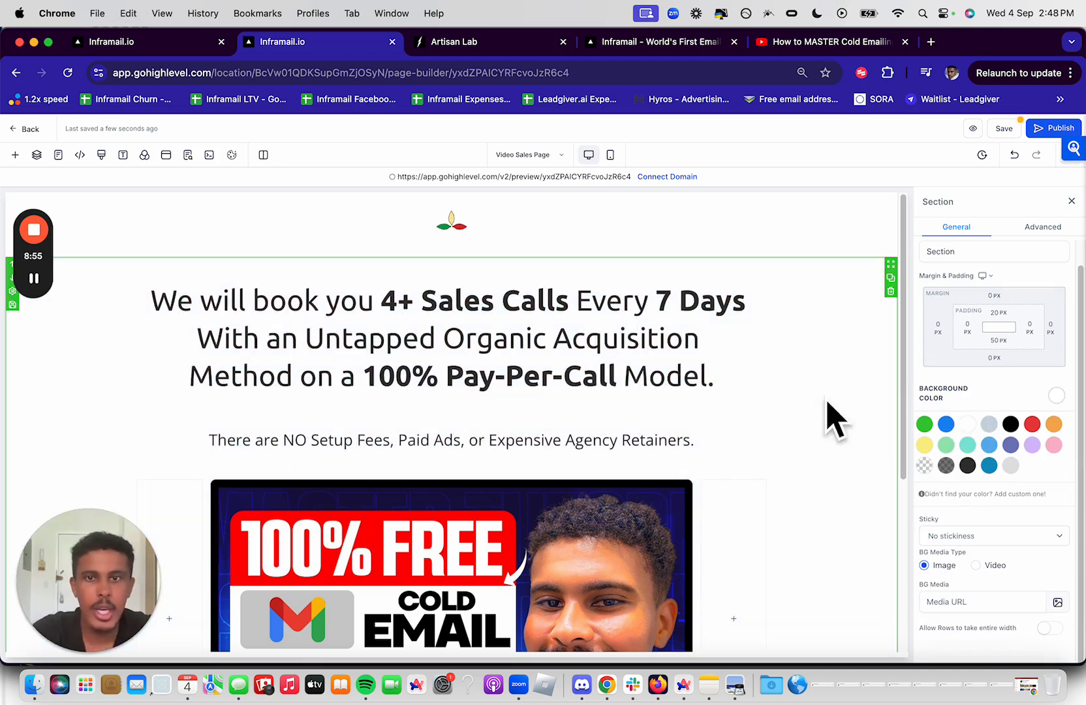
Set the background color of the header section to orange
left_click(806, 240)
left_click(1067, 420)
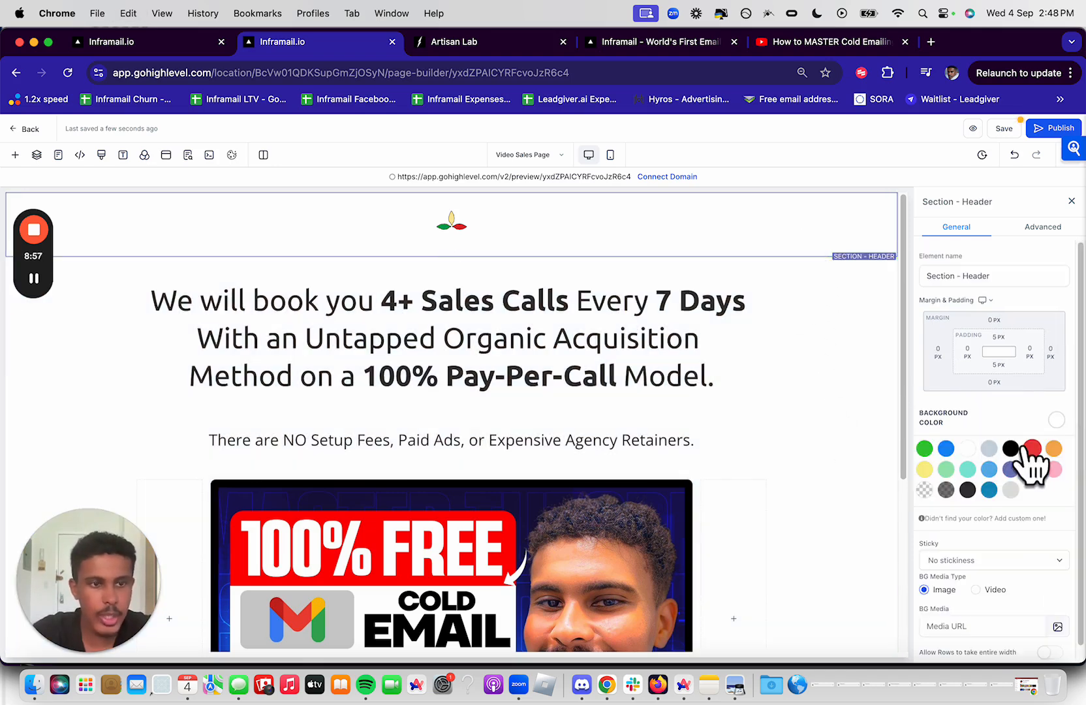
left_click(1053, 448)
left_click(823, 379)
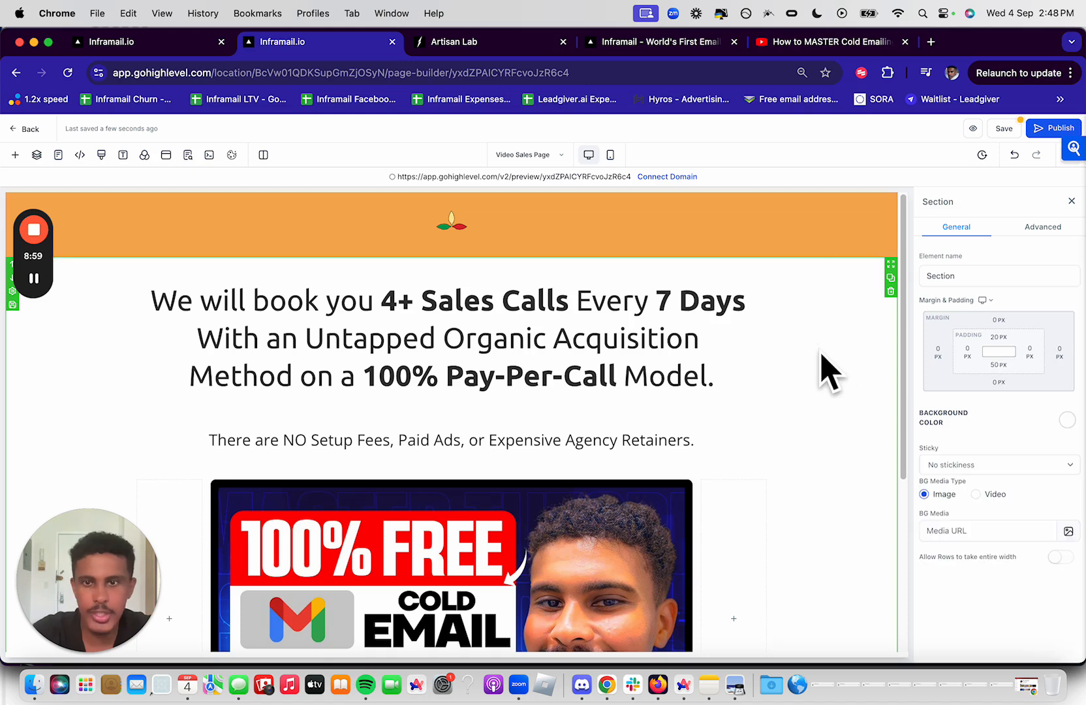
scroll(821, 434, "down", 2)
left_click_drag(421, 256, 606, 261)
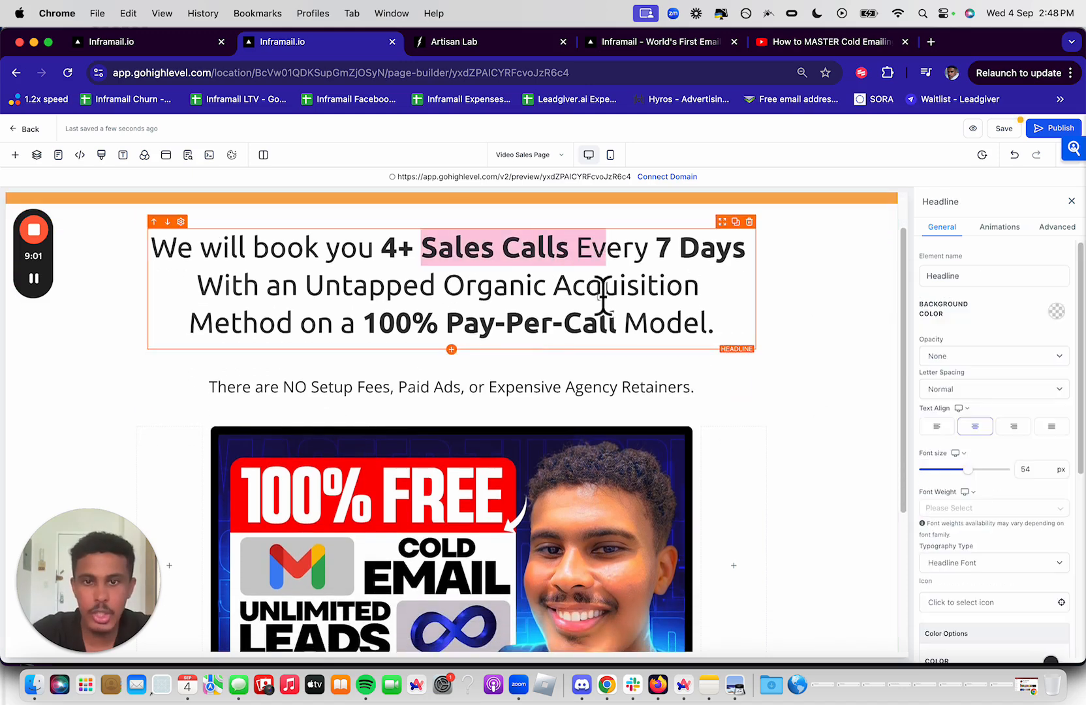
scroll(467, 439, "down", 6)
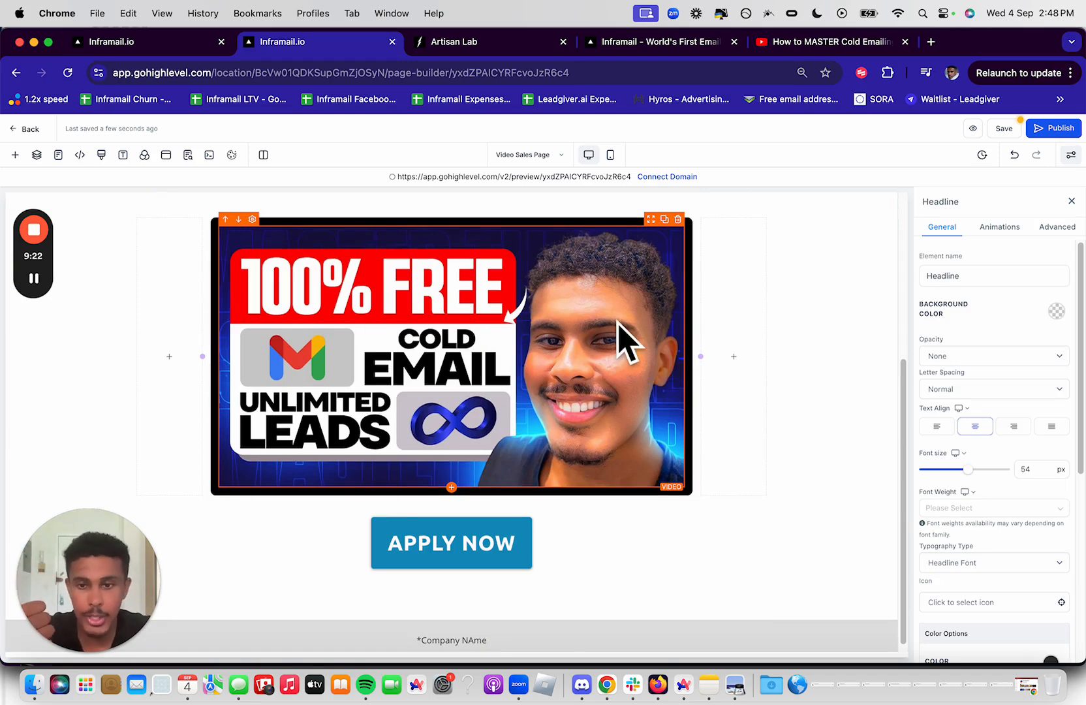
left_click(451, 551)
scroll(495, 306, "up", 3)
scroll(491, 268, "up", 1)
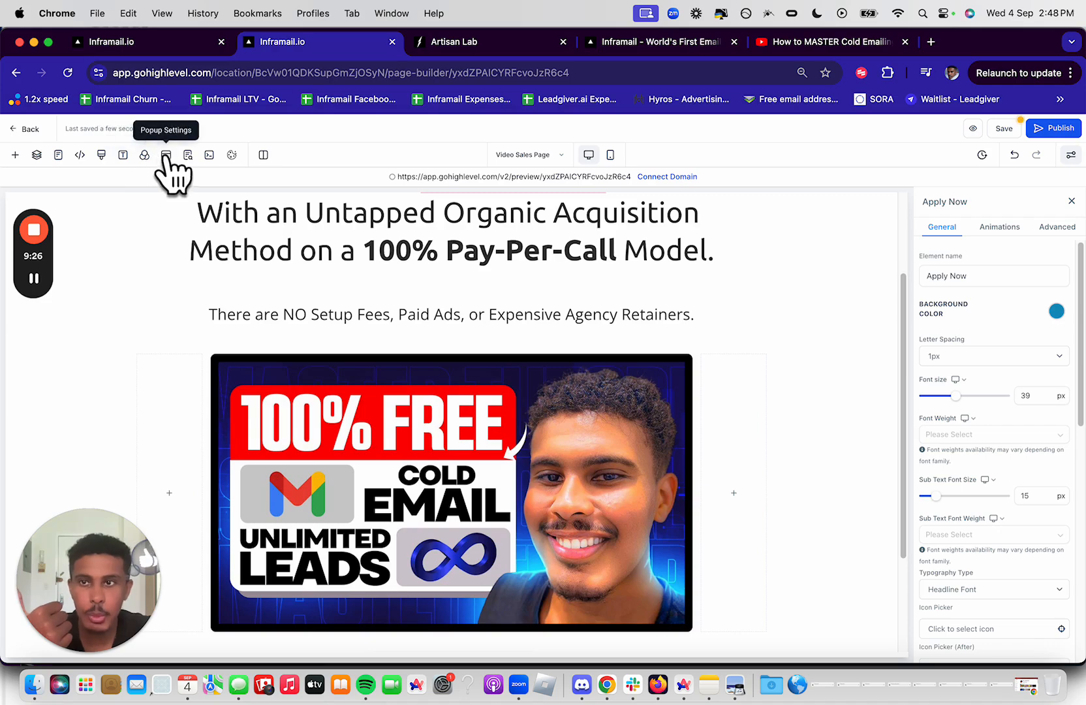
Open the page's popup for editing and add a 1-column row to it
left_click(166, 155)
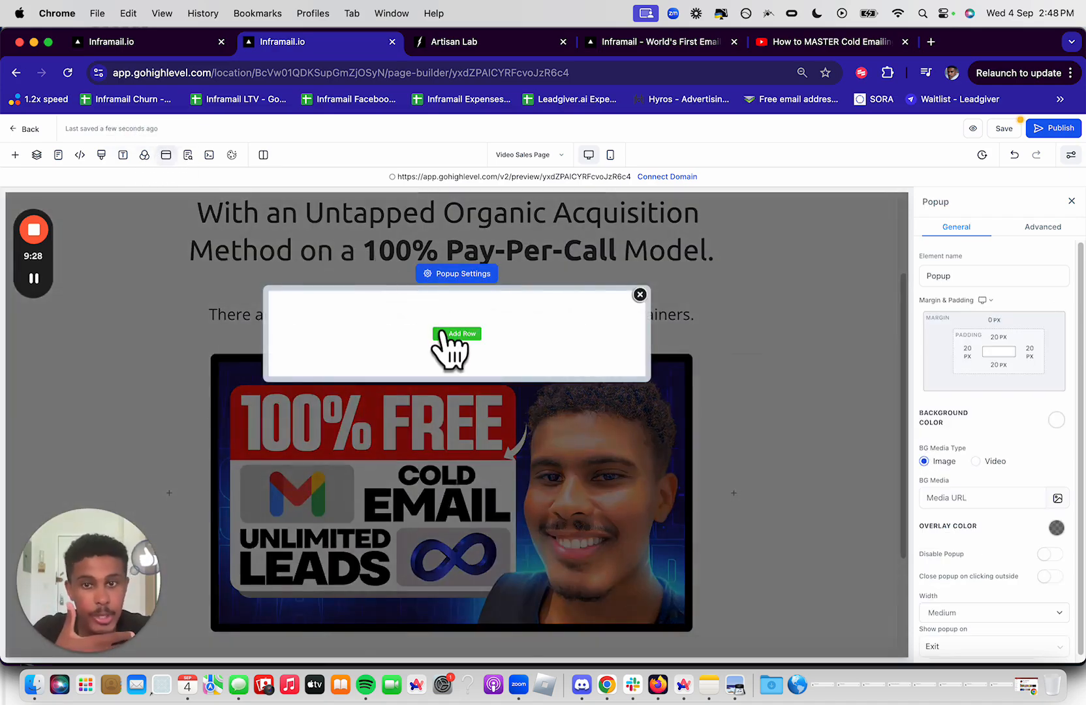
left_click(444, 334)
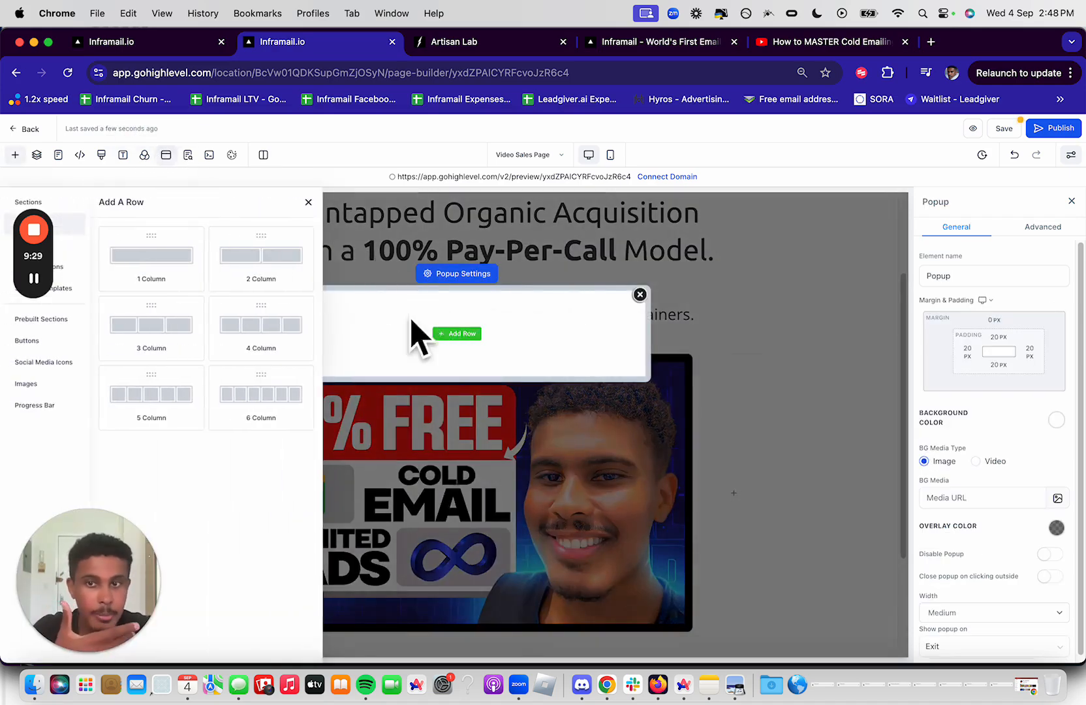
left_click(159, 262)
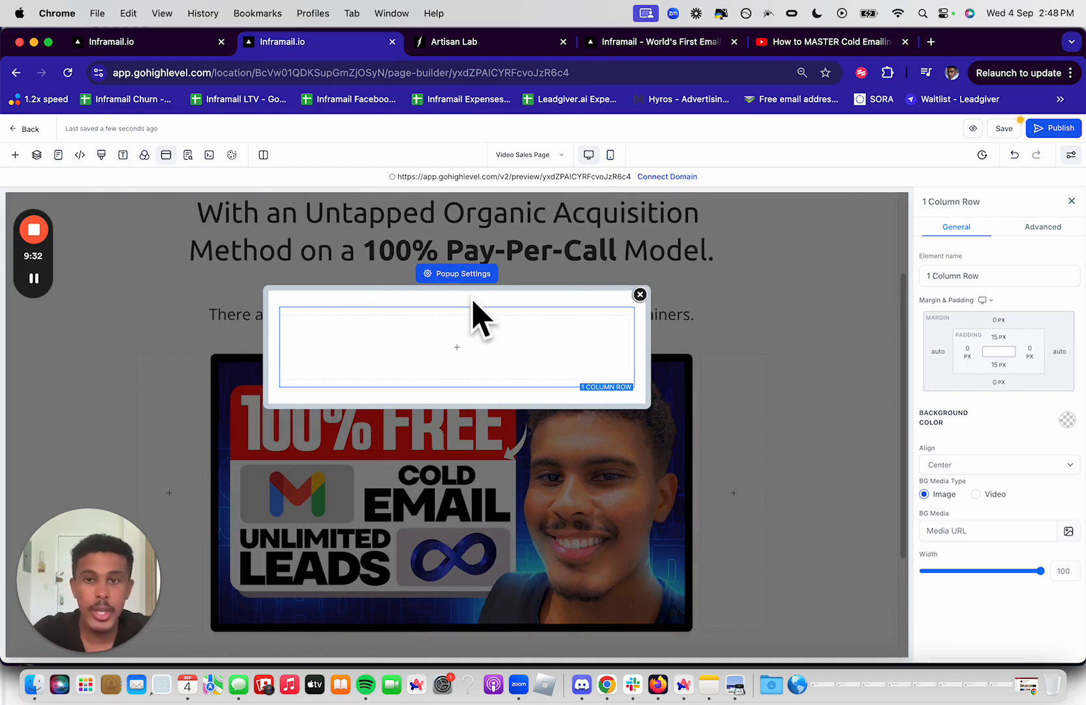
Add a Form element to the popup's new row and choose Inframail Webby Form for it
left_click(460, 350)
left_click(189, 236)
type("form")
left_click(132, 307)
left_click(485, 347)
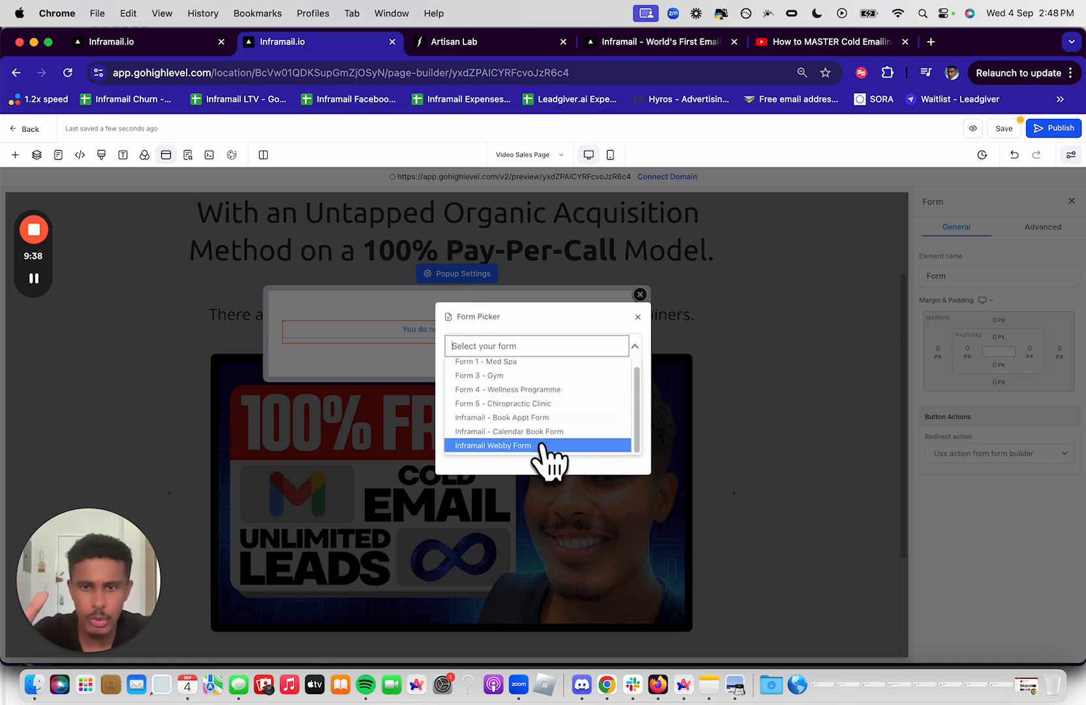
left_click(543, 445)
scroll(496, 431, "down", 1)
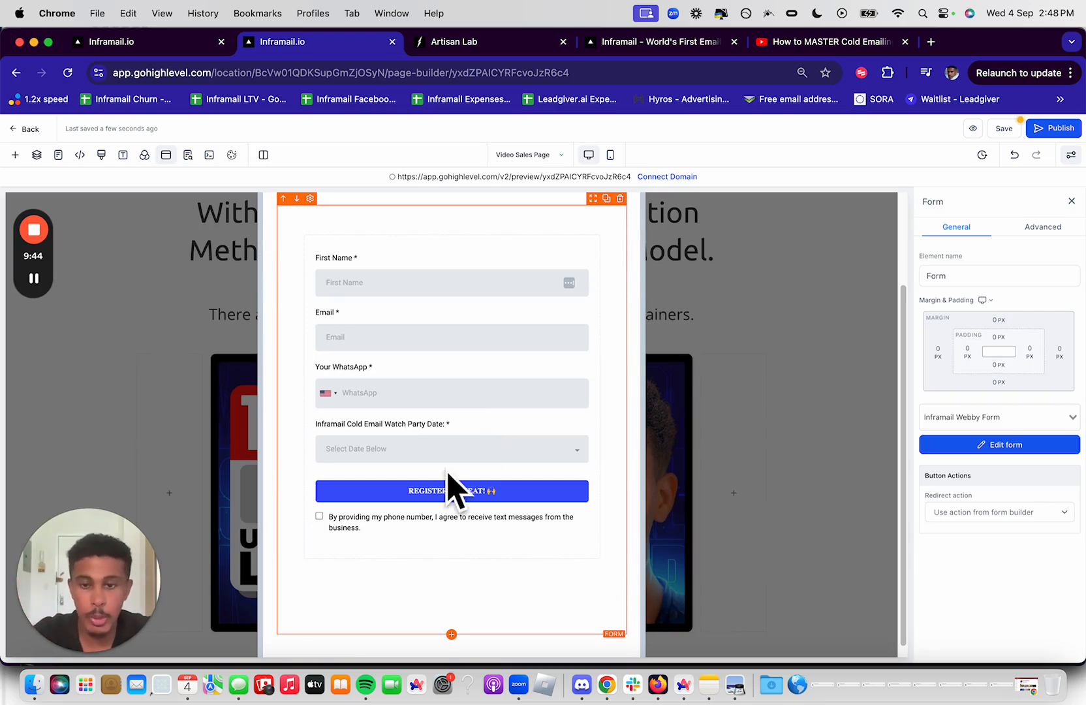
Save the video sales page with its popup form and return to the funnel's steps overview
scroll(450, 490, "up", 3)
scroll(450, 496, "down", 2)
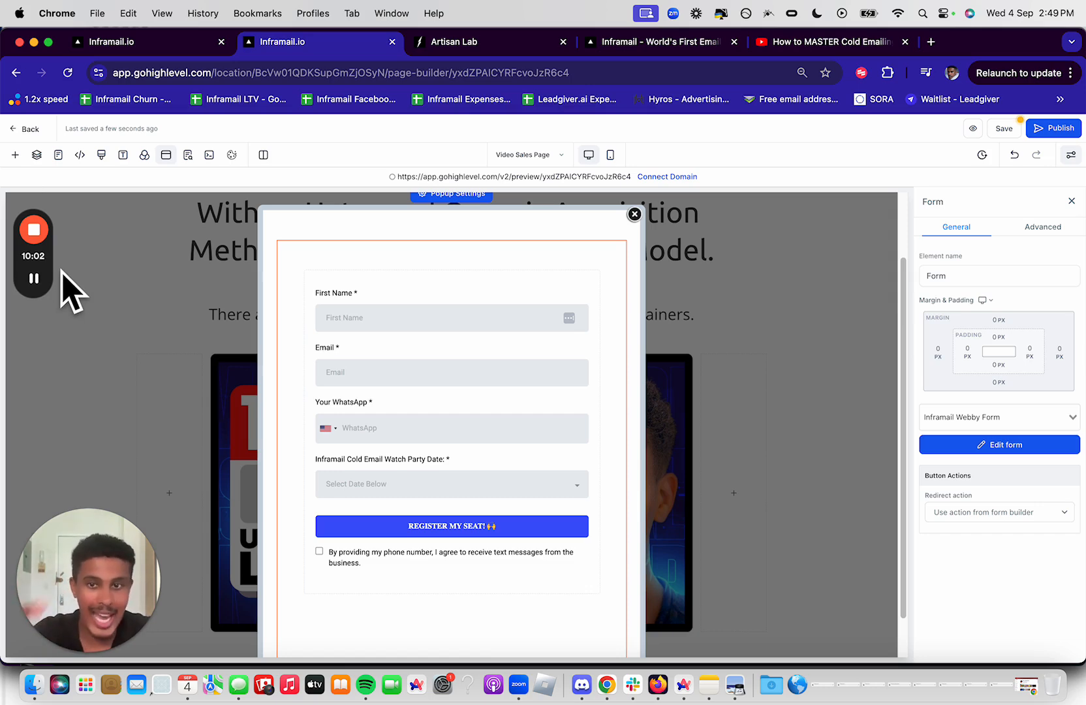
left_click(1004, 128)
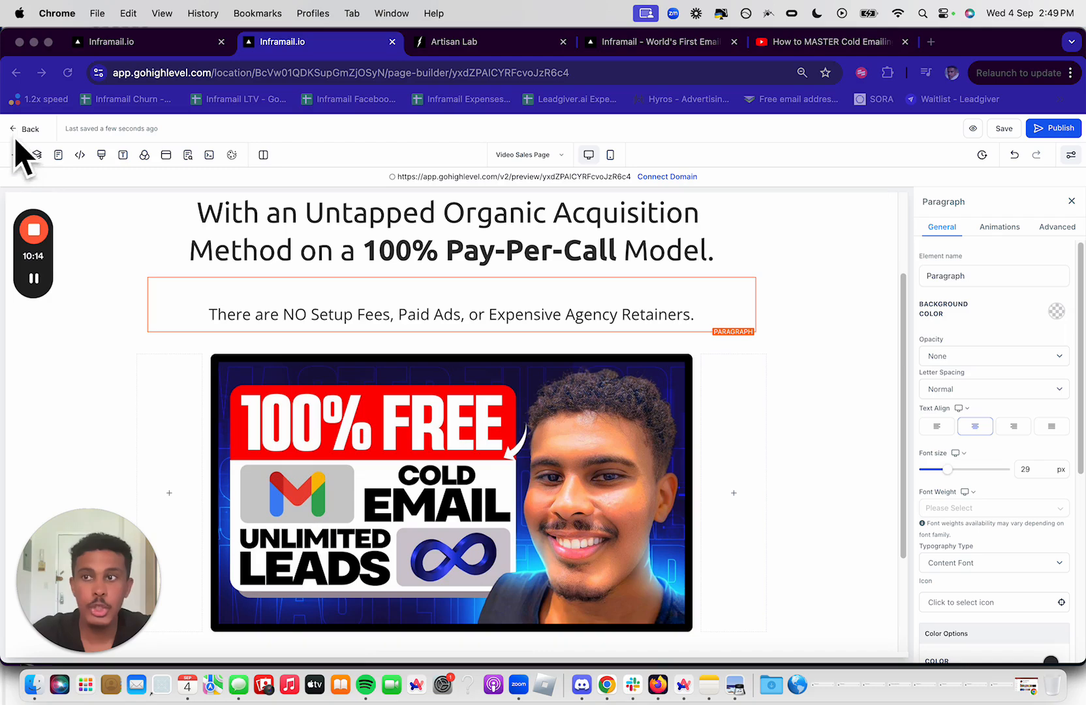
left_click(25, 130)
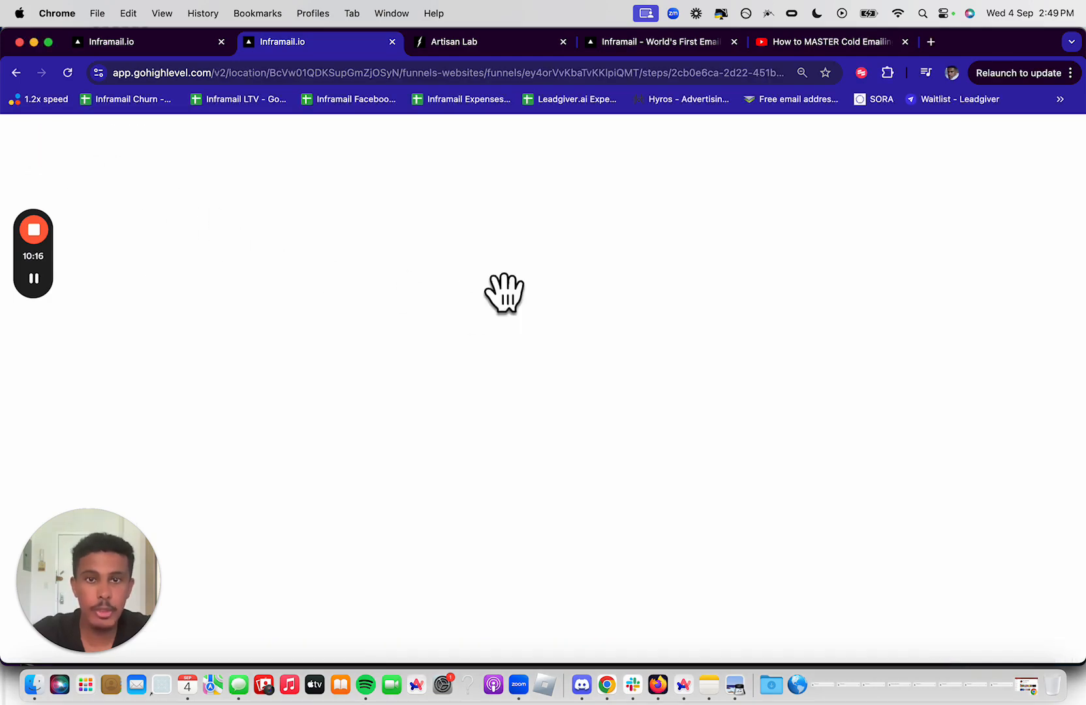
Delete the Email Confirmation Page, Download Page and 2-Step Lead Generation Page steps from the funnel, confirming deletion with DELETE
left_click(410, 408)
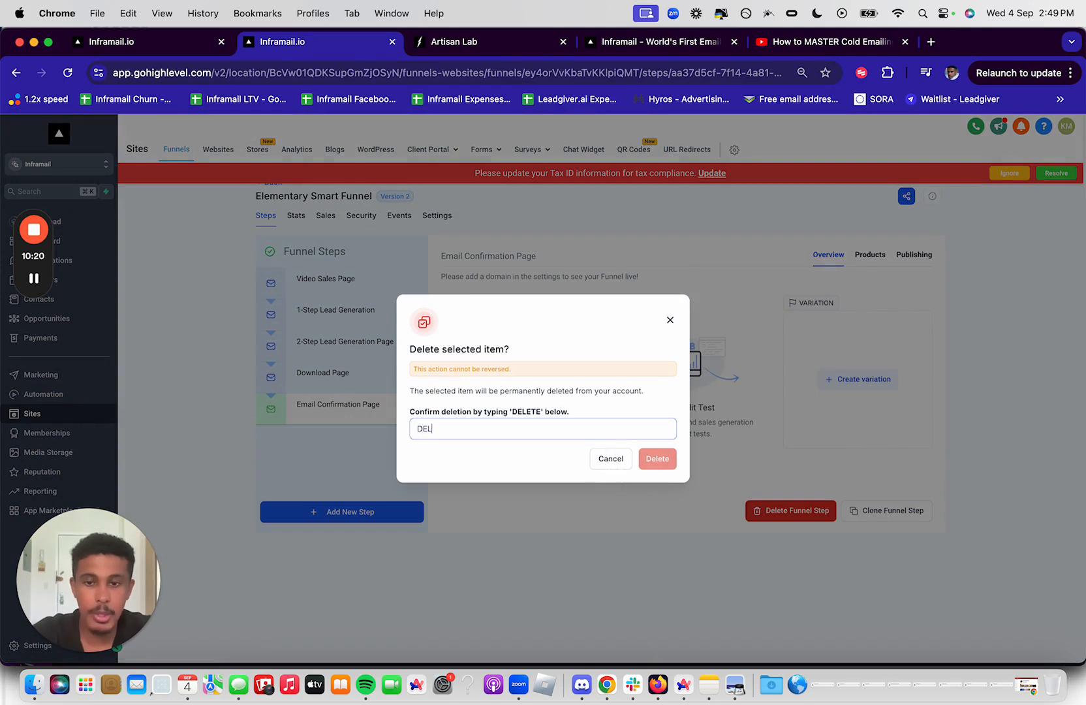
left_click(660, 463)
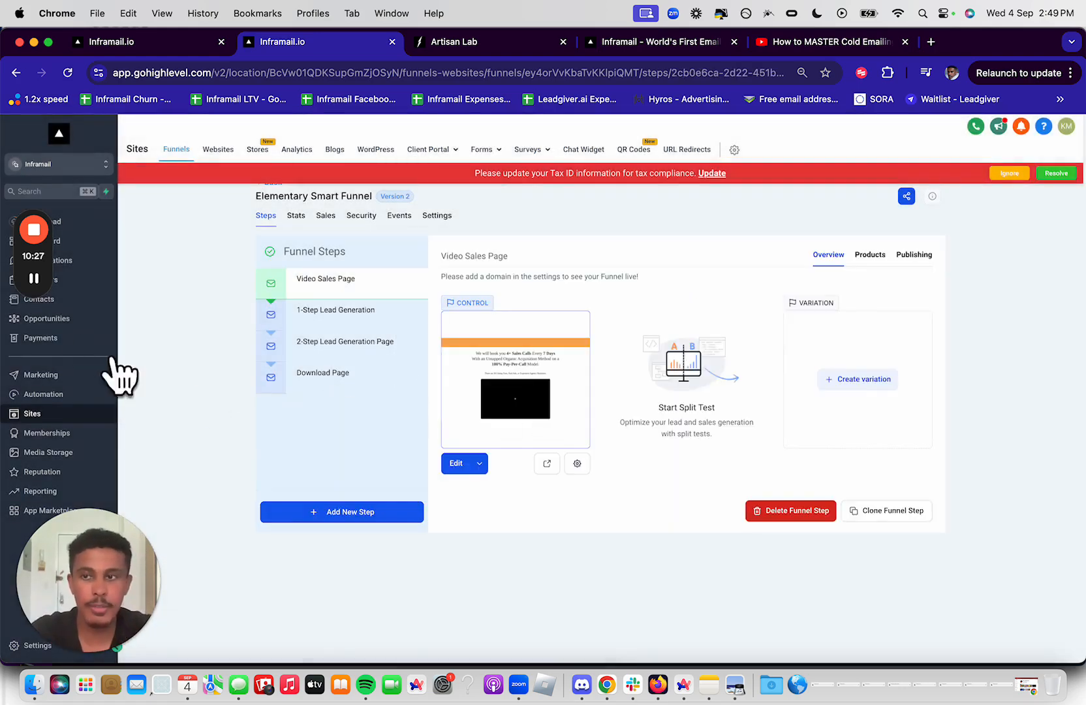
left_click(34, 279)
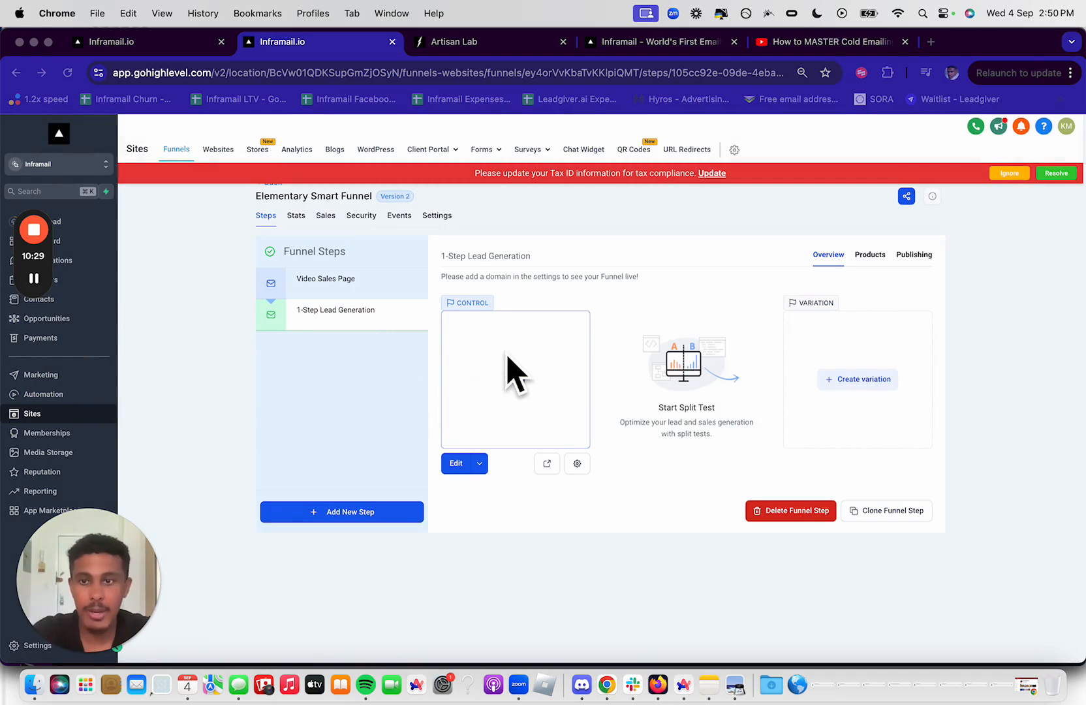
In the 1-Step Lead Generation page's editor, make the headline bold and delete the column holding the free download image
left_click(351, 289)
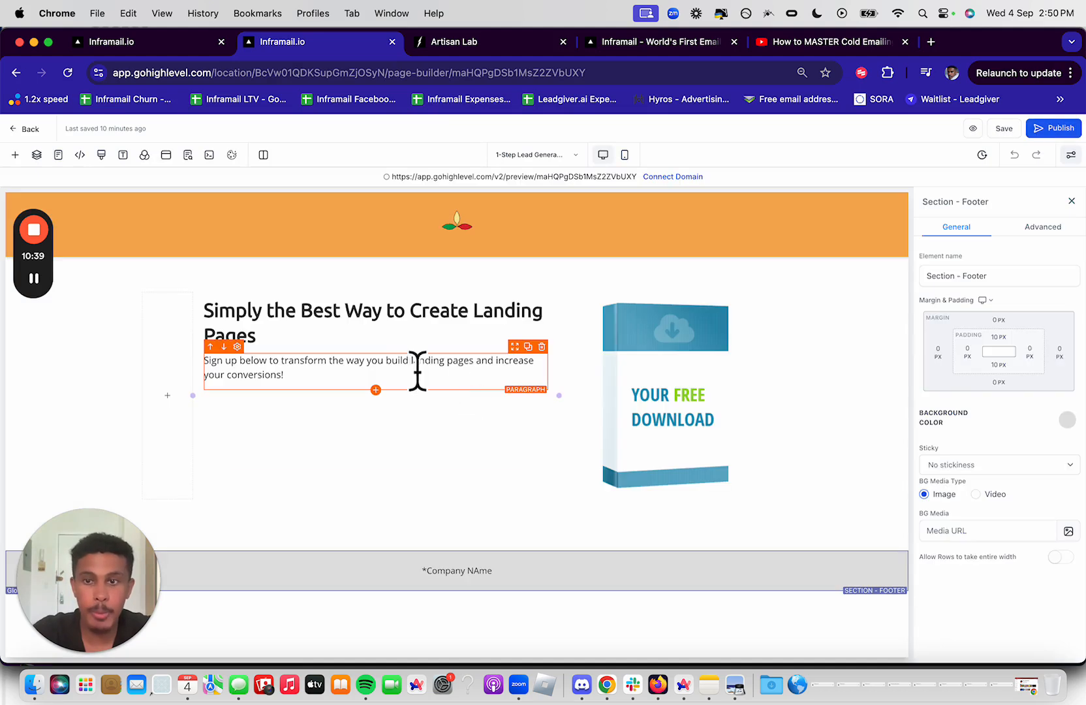
left_click(303, 333)
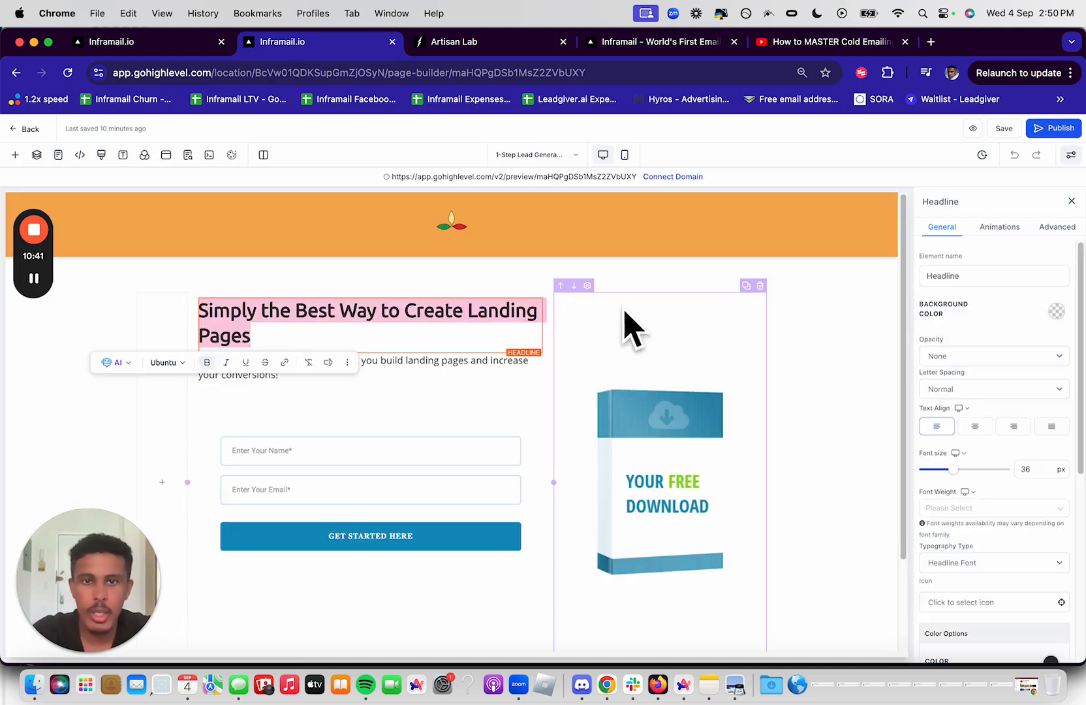
key("super+b")
left_click(760, 286)
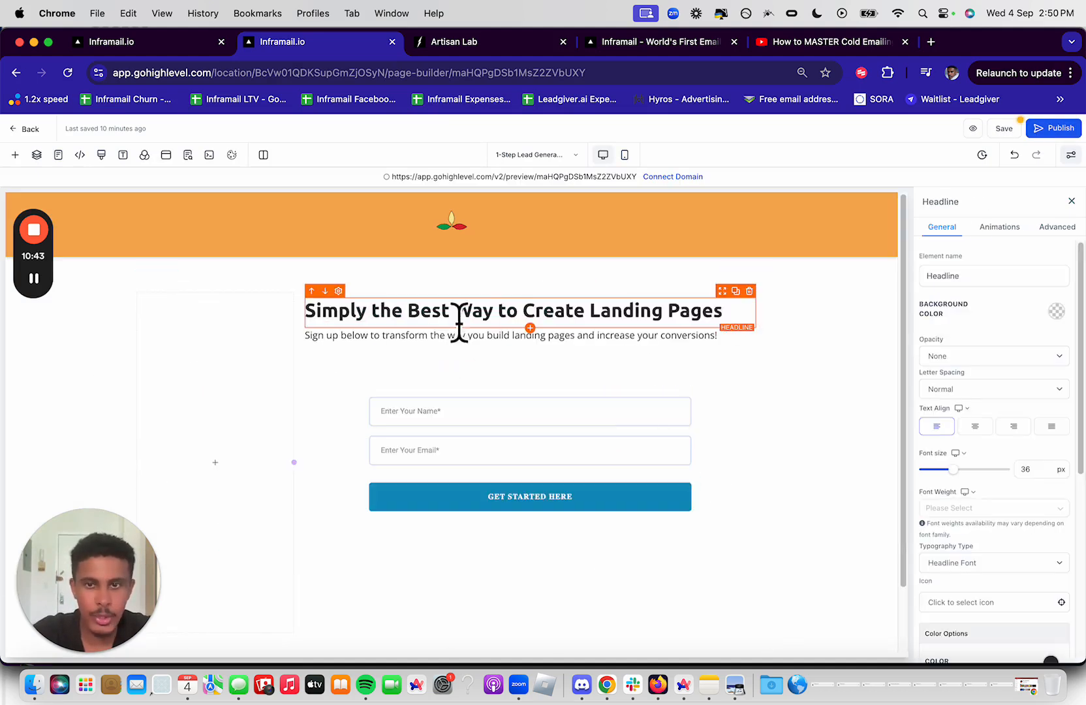
Replace the headline text with "Book in a 15 minute Discovery Call Below Because We Will Diagnose Your Specific Problems."
triple_click(423, 330)
type("Book in a 15 minute Discovery Call e")
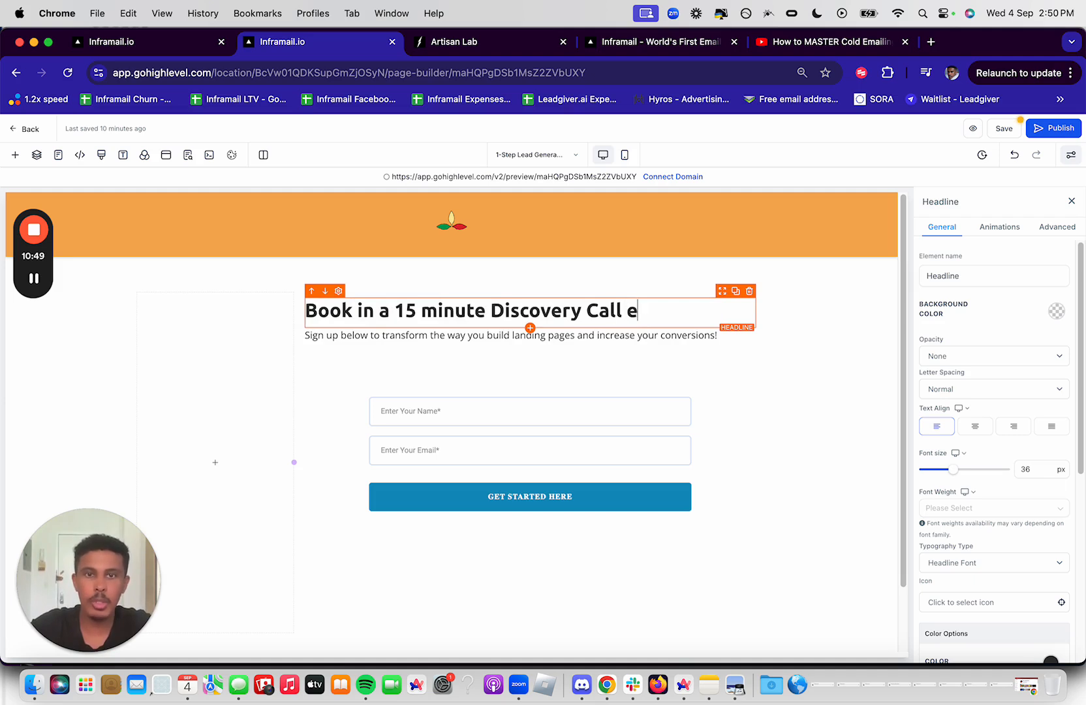
type("ause We Will Diagnose Your Sp")
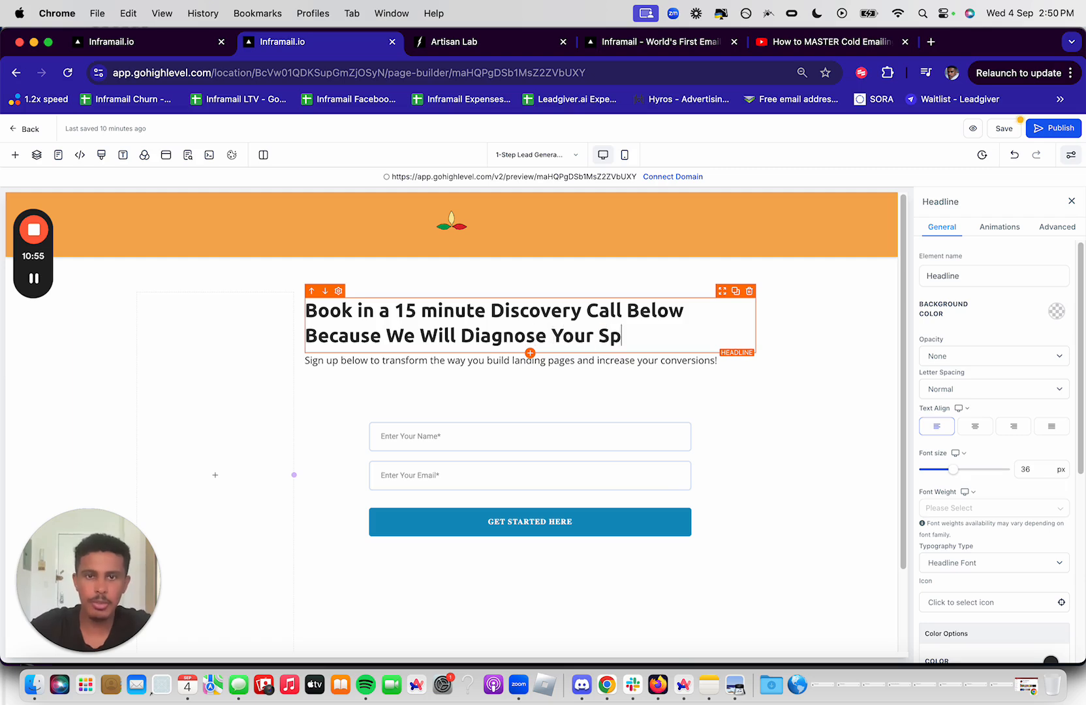
type("s.")
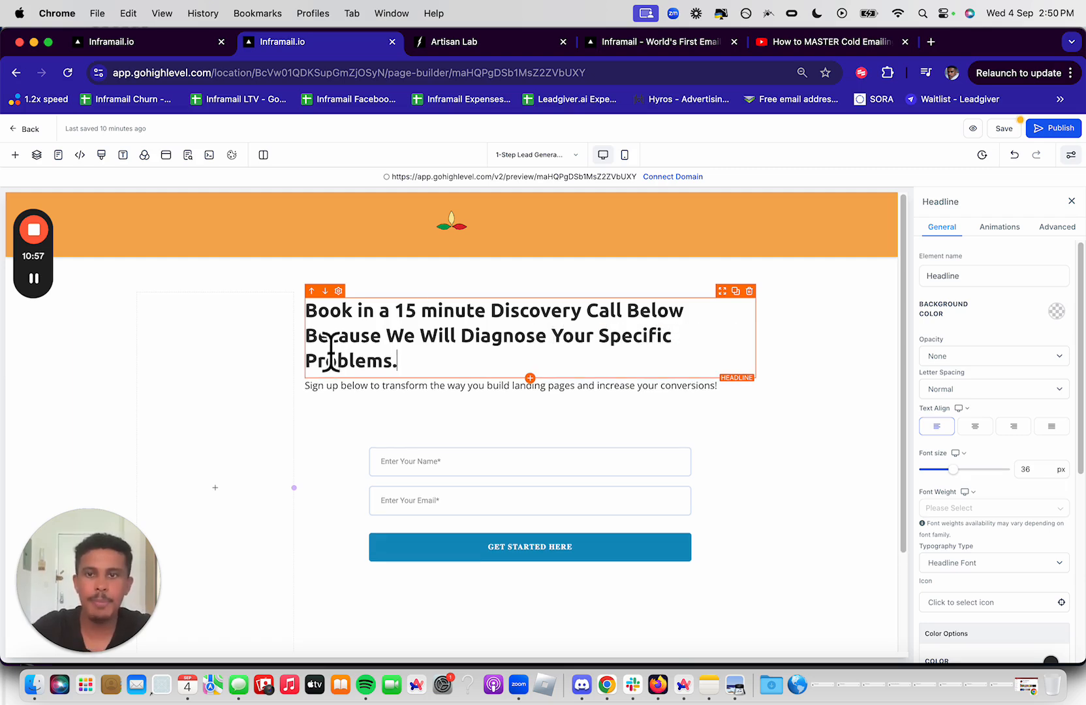
Delete the empty column beside the headline and clear the sign-up paragraph's text
left_click(287, 286)
left_click(407, 318)
left_click(423, 372)
triple_click(424, 369)
key("BackSpace")
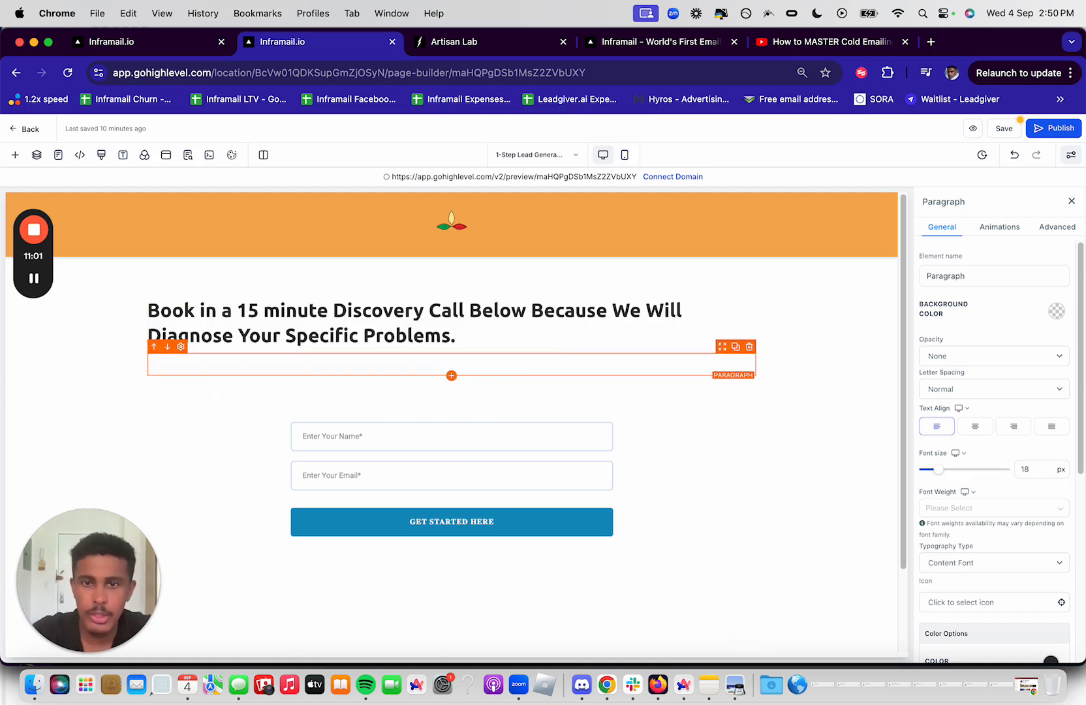
Delete the name and email form and add a Calendar element below the emptied paragraph
left_click(457, 442)
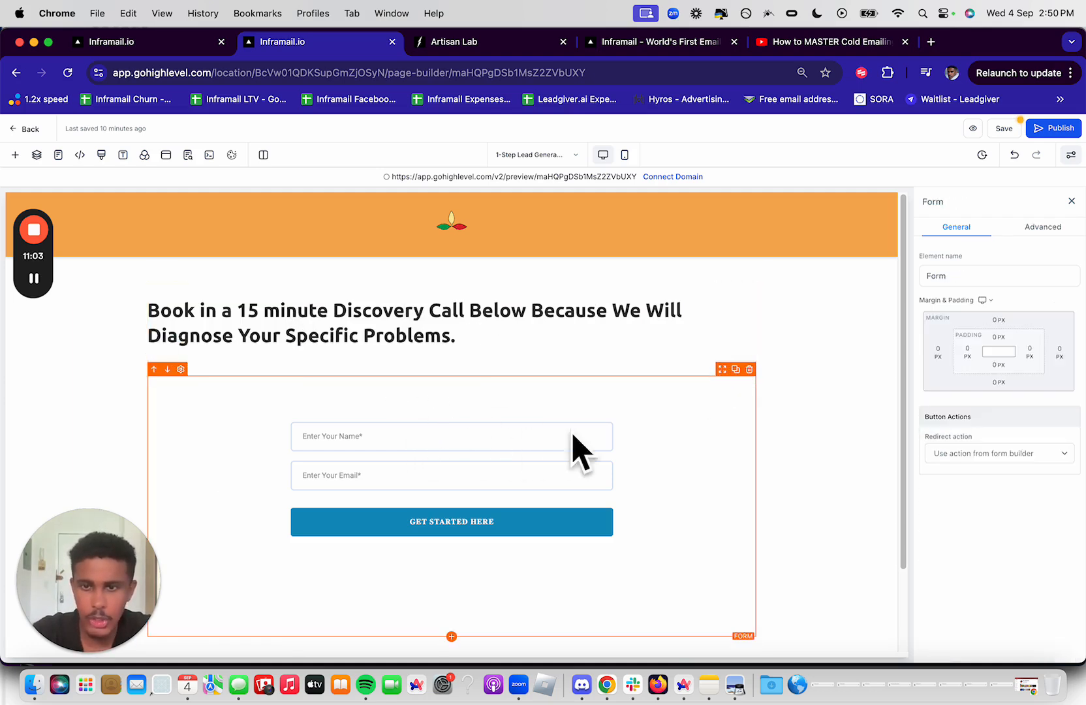
left_click(749, 370)
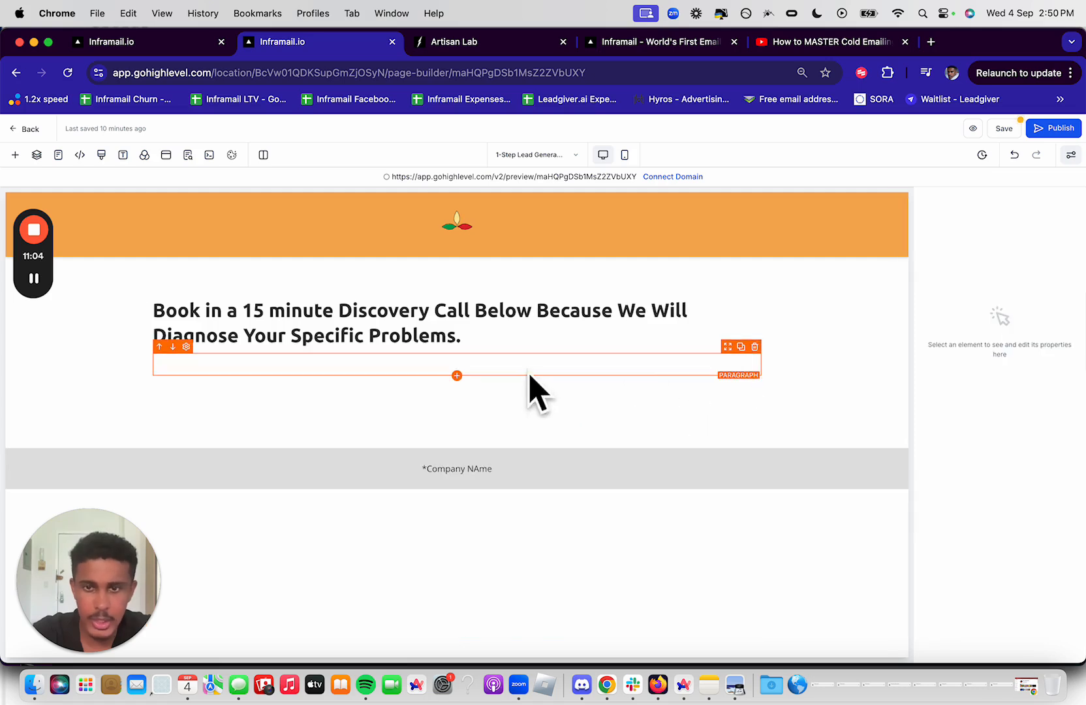
left_click(470, 373)
left_click(457, 376)
left_click(162, 241)
type("calen")
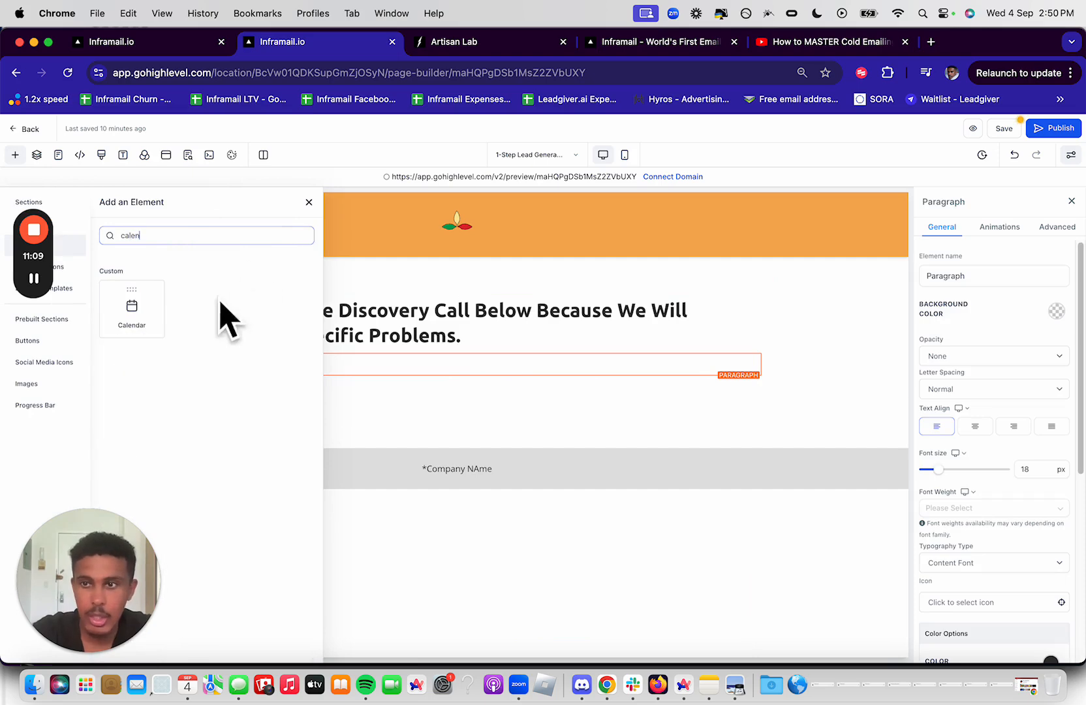
left_click(131, 307)
left_click(490, 350)
left_click(509, 368)
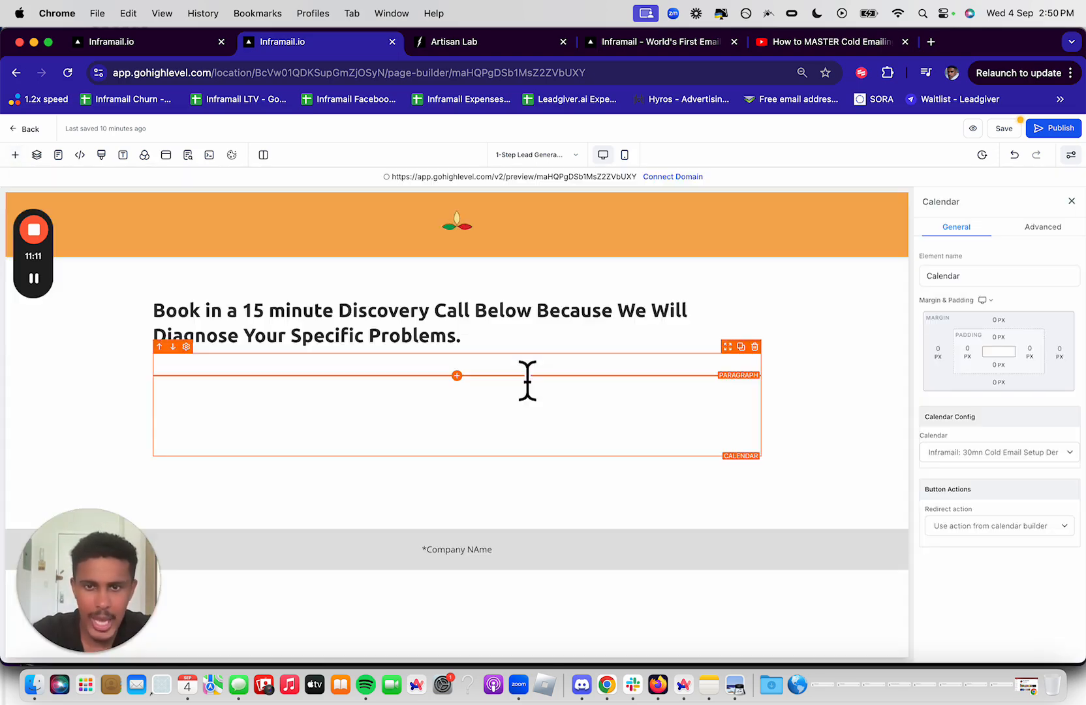
Check the embedded booking calendar's layout down to the footer and save the page
scroll(614, 465, "down", 2)
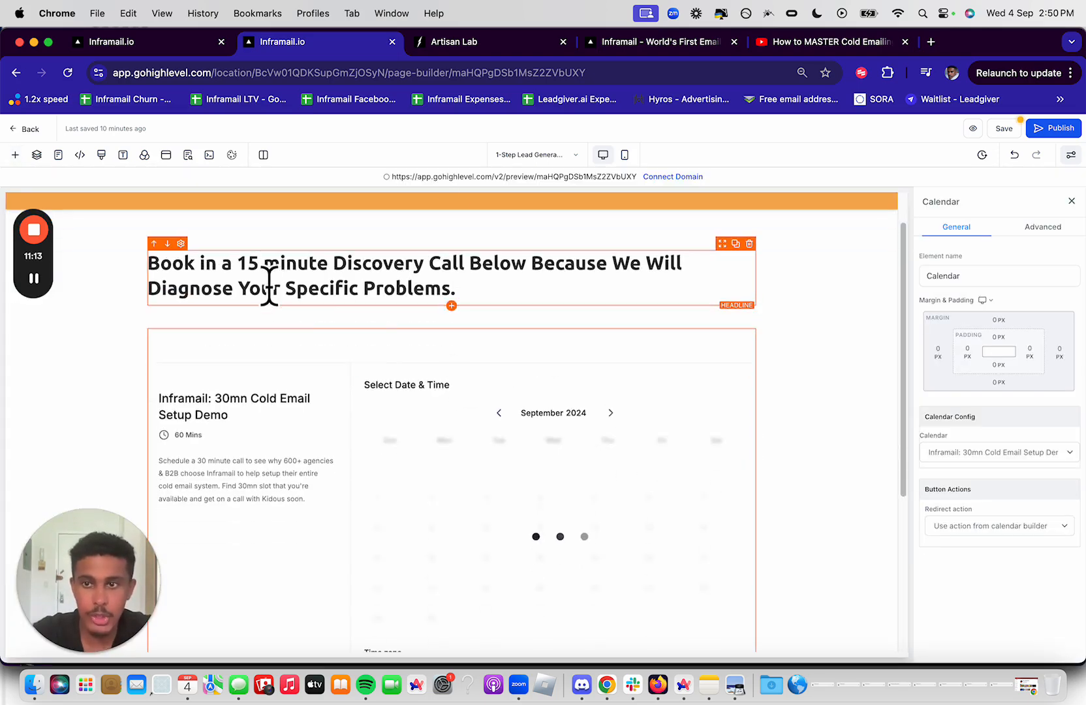
left_click(286, 283)
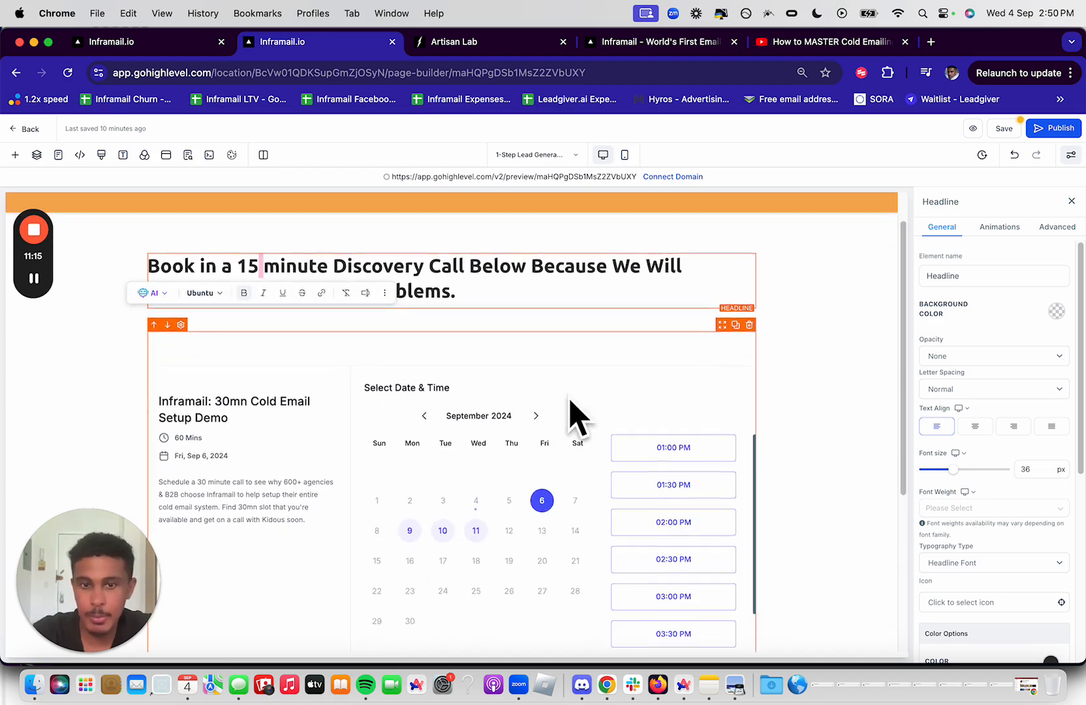
scroll(587, 392, "down", 5)
scroll(653, 346, "down", 3)
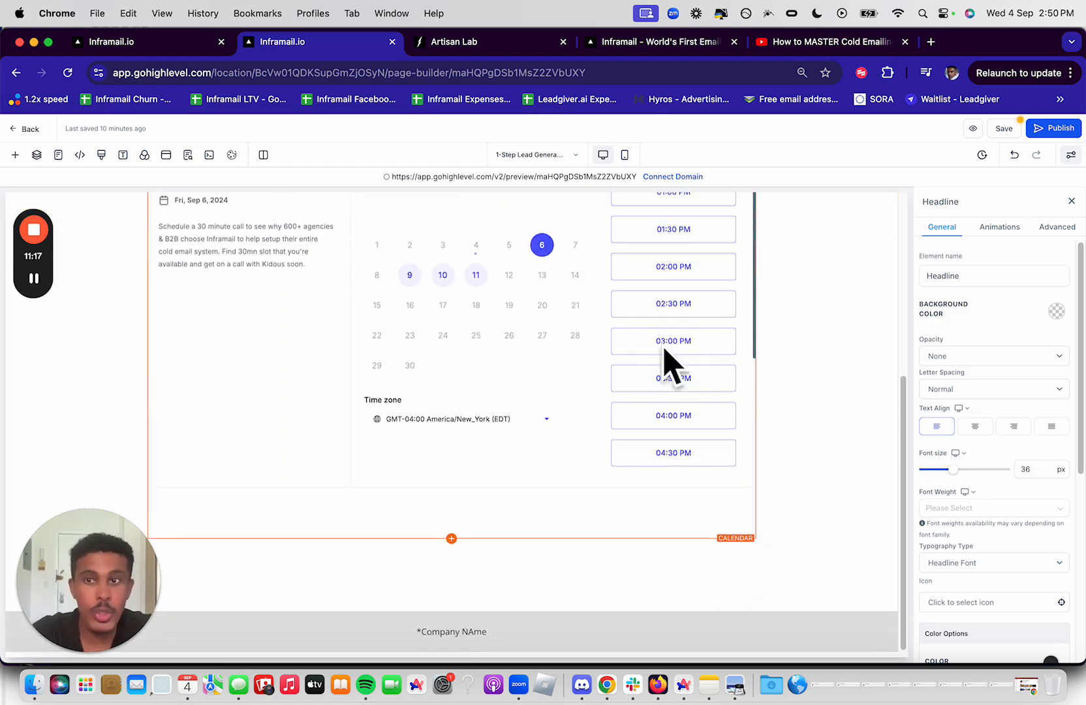
scroll(384, 385, "up", 2)
left_click(674, 253)
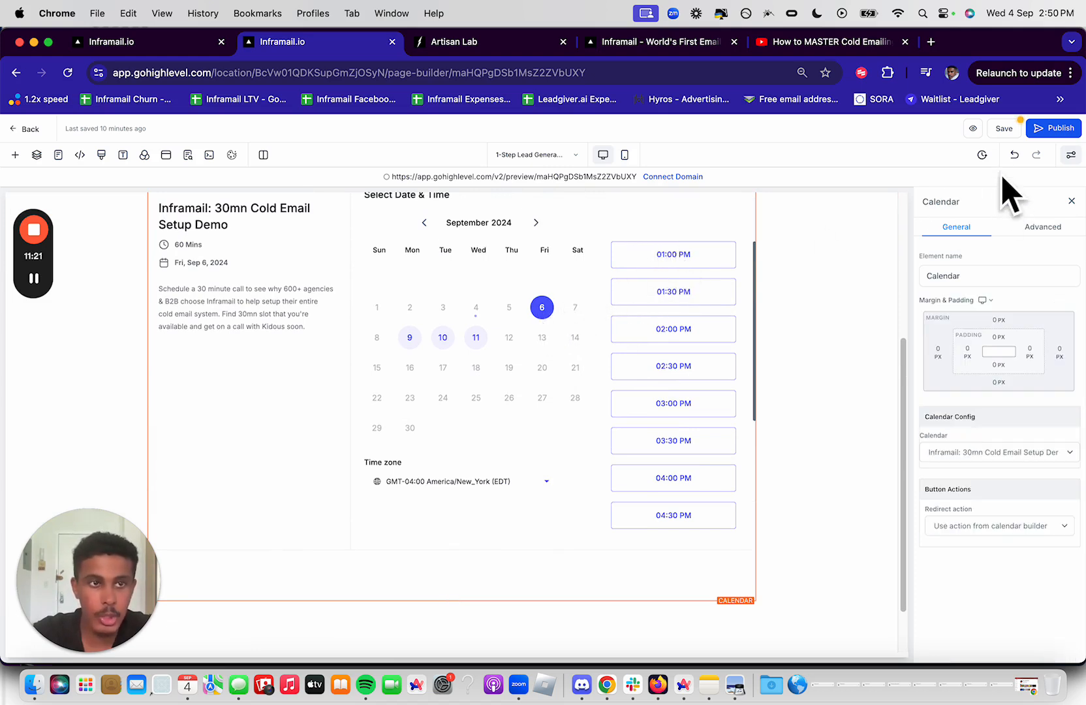
left_click(1005, 130)
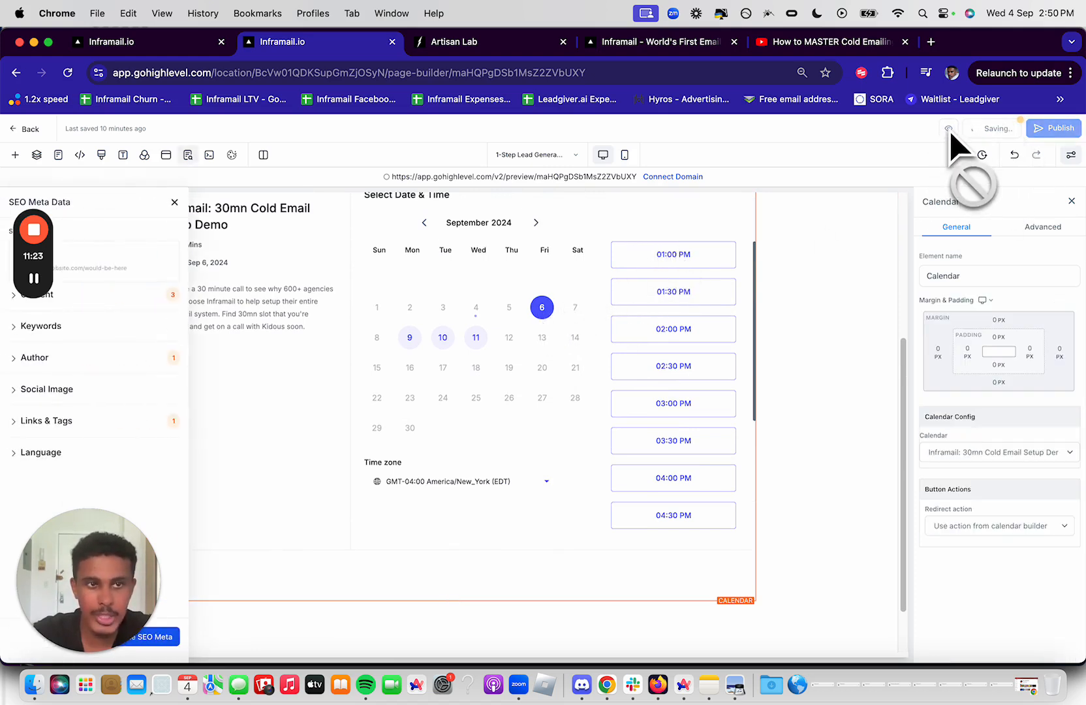
Preview the booking page and test the calendar by selecting the 01:30 PM slot on Fri, Sep 6, 2024
left_click(949, 129)
scroll(363, 316, "down", 3)
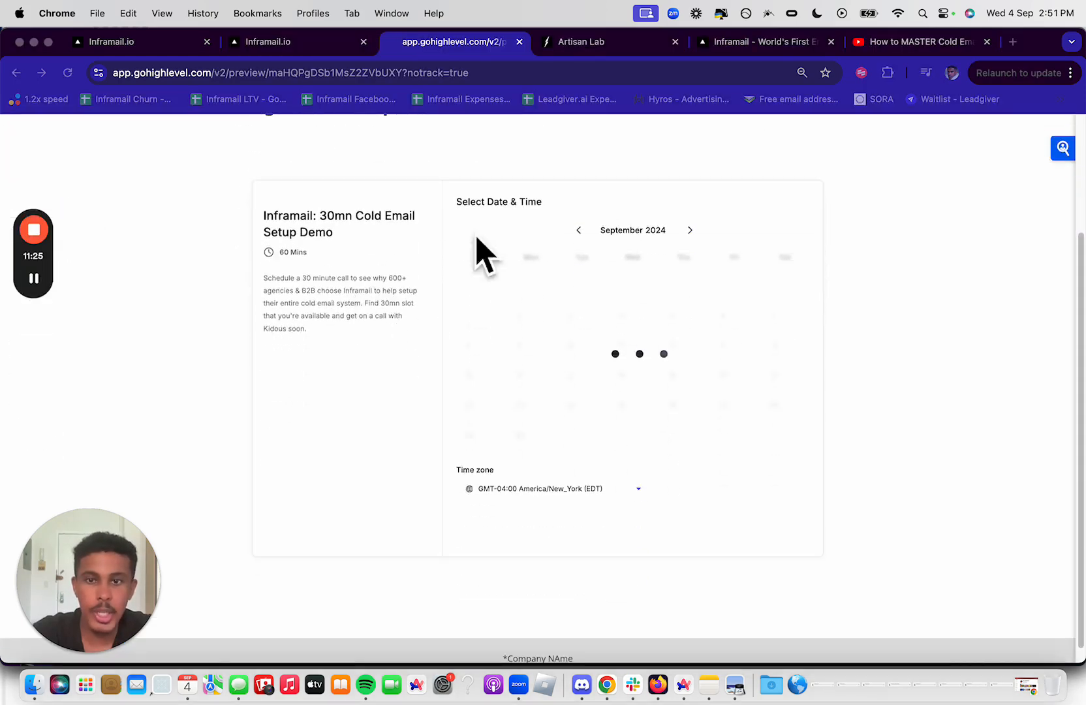
left_click(750, 304)
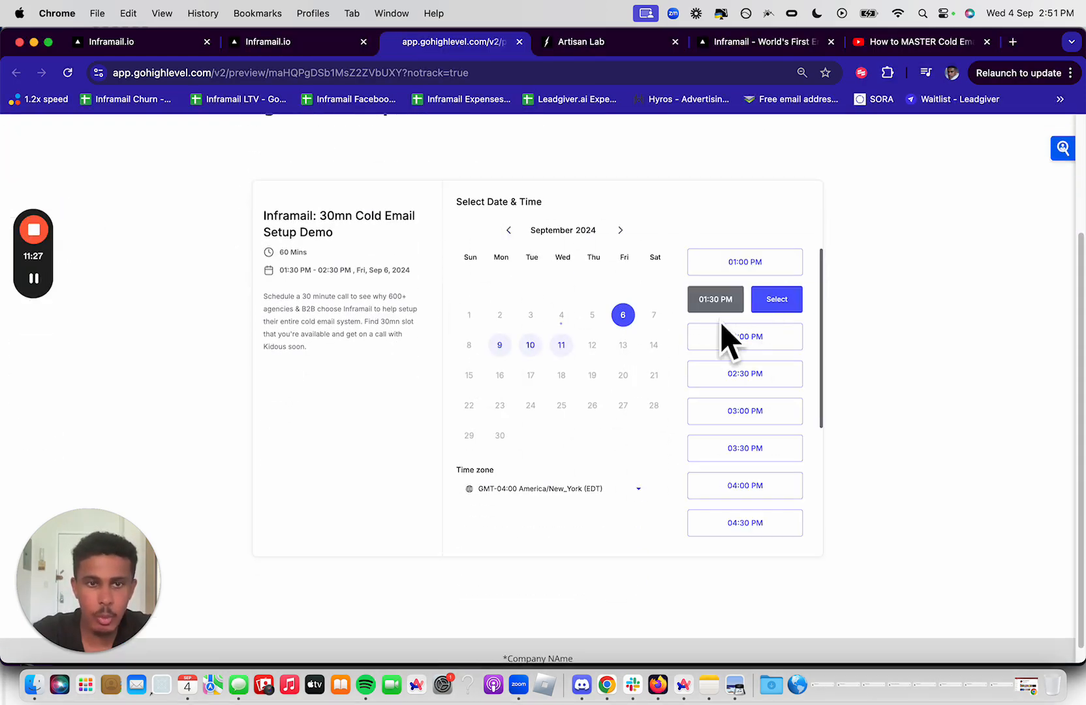
left_click(775, 299)
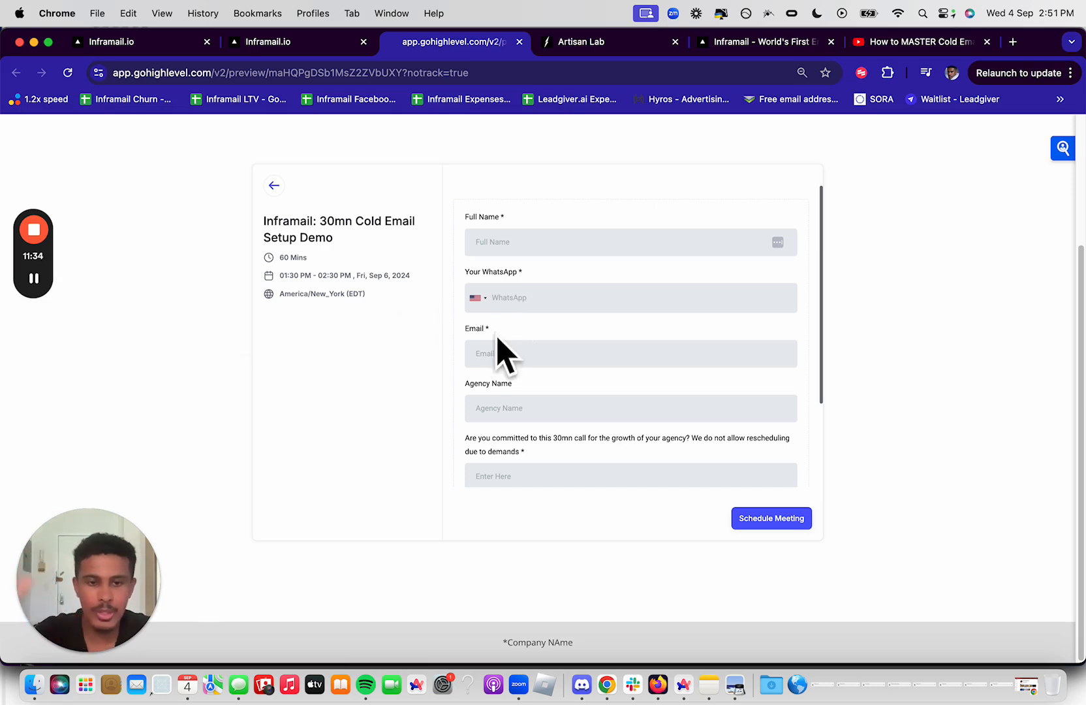
Review the Artisan Lab reference page's section below the Apply Now button that lists who the offer is for
scroll(496, 352, "up", 5)
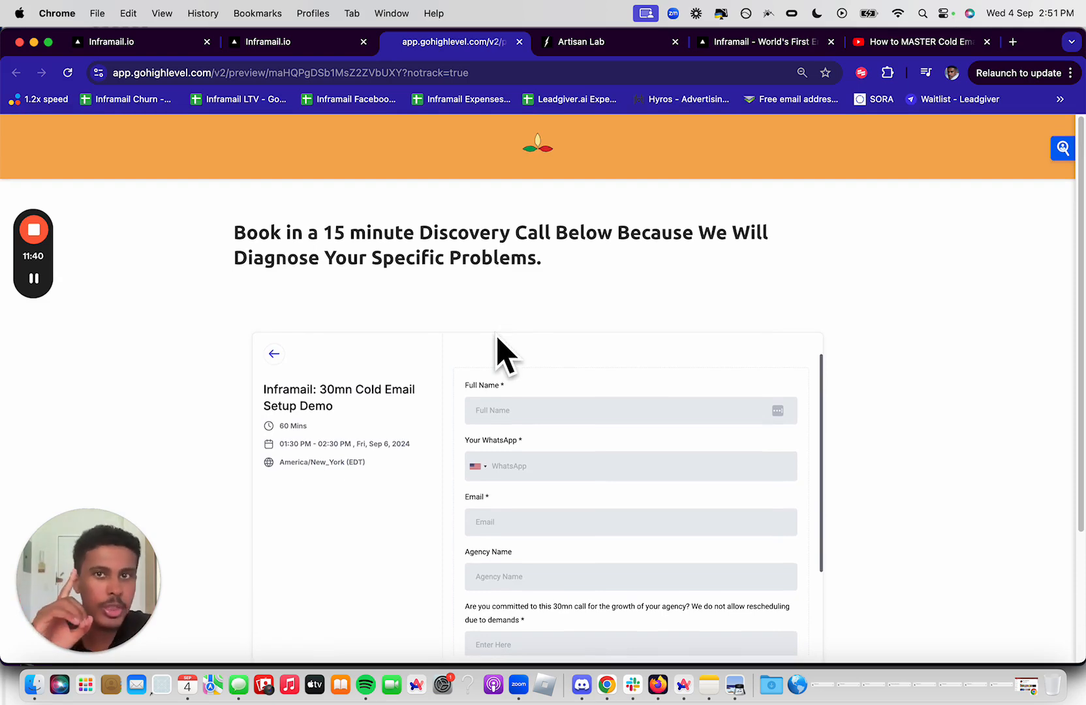
left_click(576, 42)
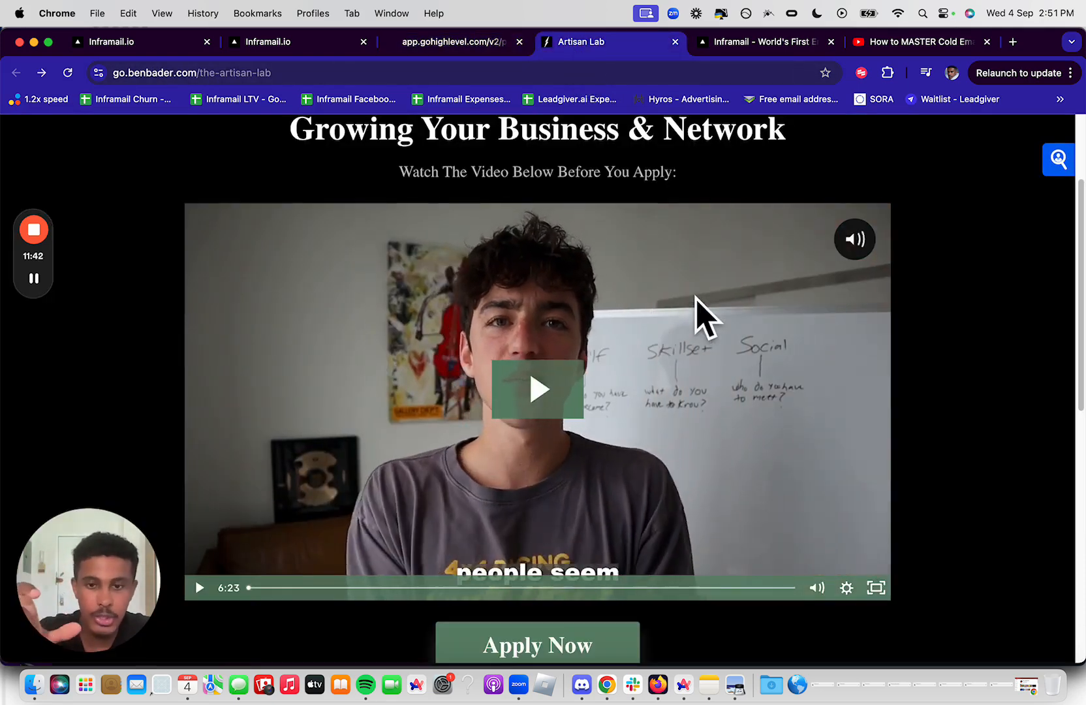
scroll(695, 306, "up", 1)
scroll(696, 315, "down", 5)
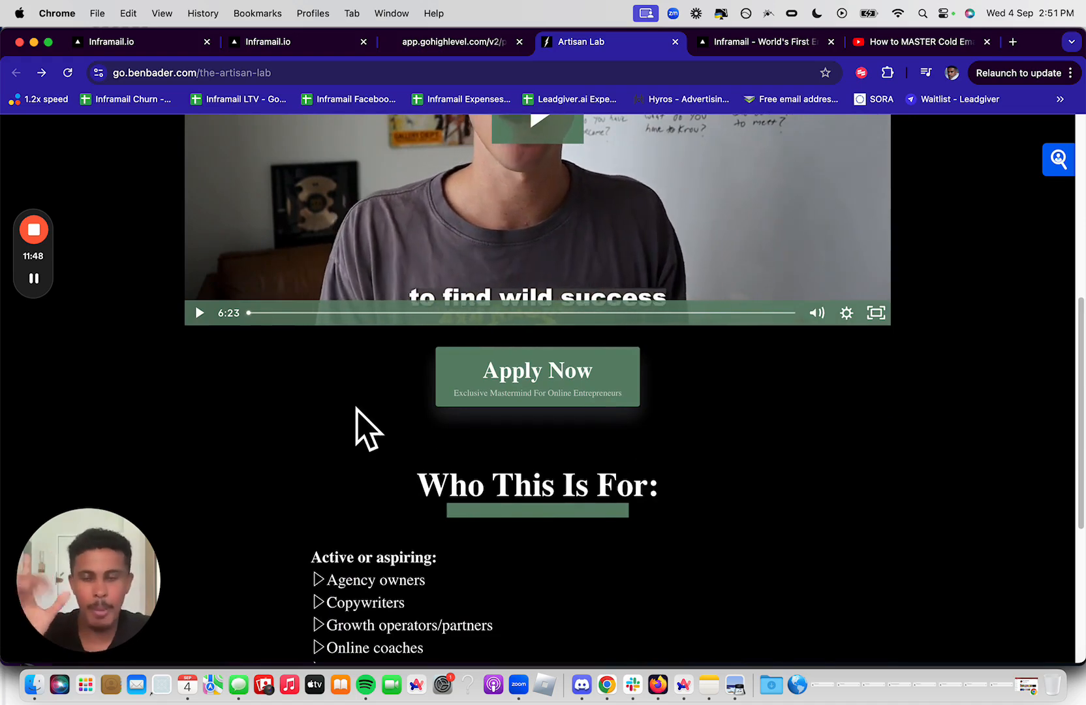
mouse_move(38, 279)
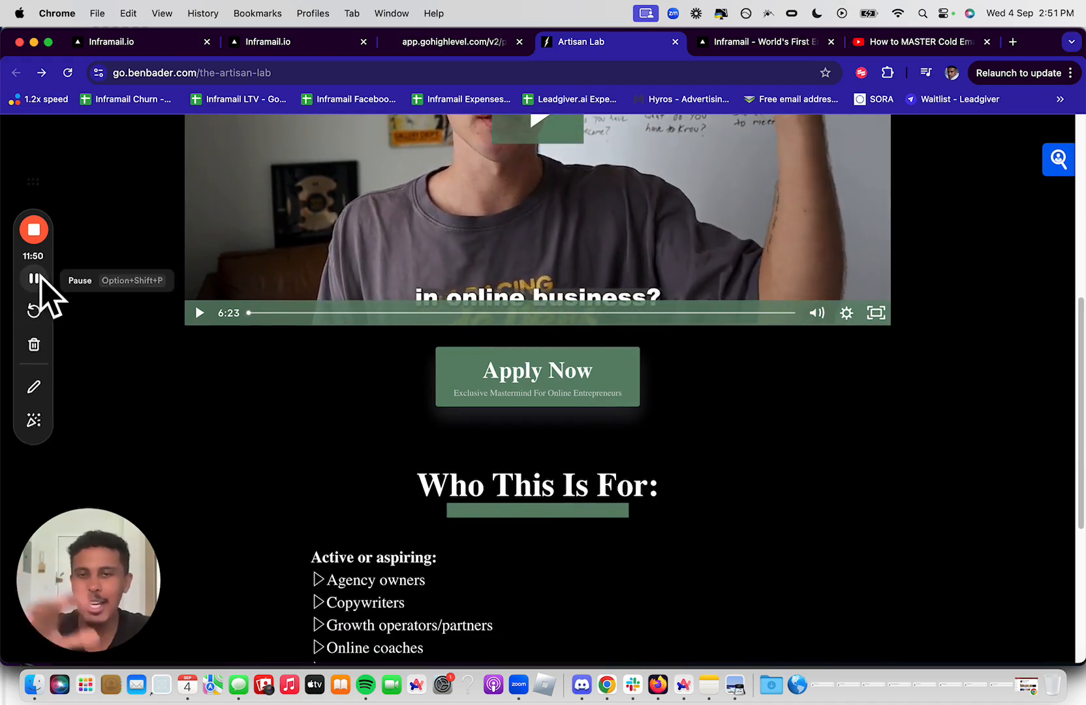
In the Video Sales Page editor, add a headline reading "Who This Is For:" in the empty column below the APPLY NOW button
key("super+2")
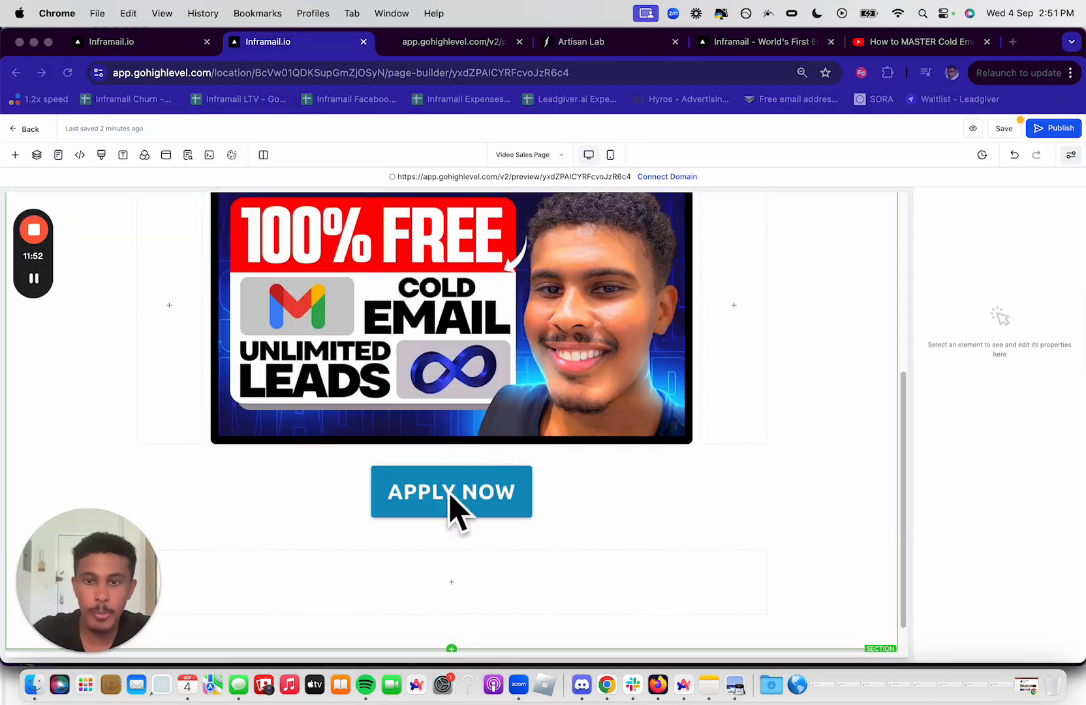
scroll(457, 489, "down", 1)
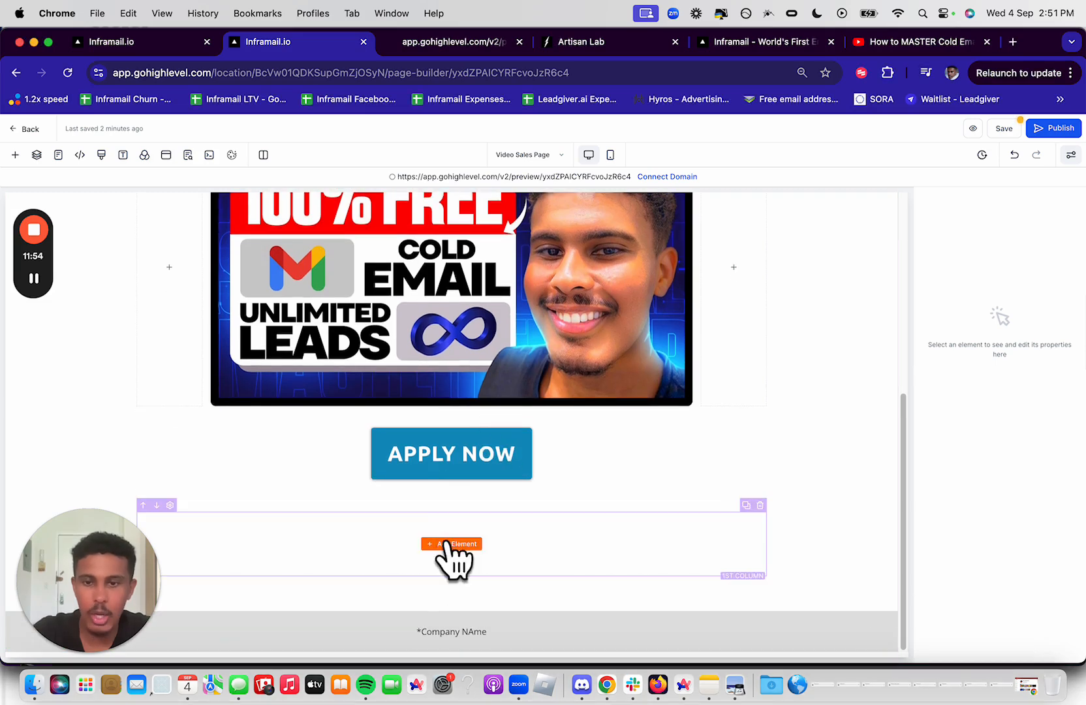
left_click(450, 543)
left_click(150, 278)
double_click(438, 554)
type("Who This Is For:")
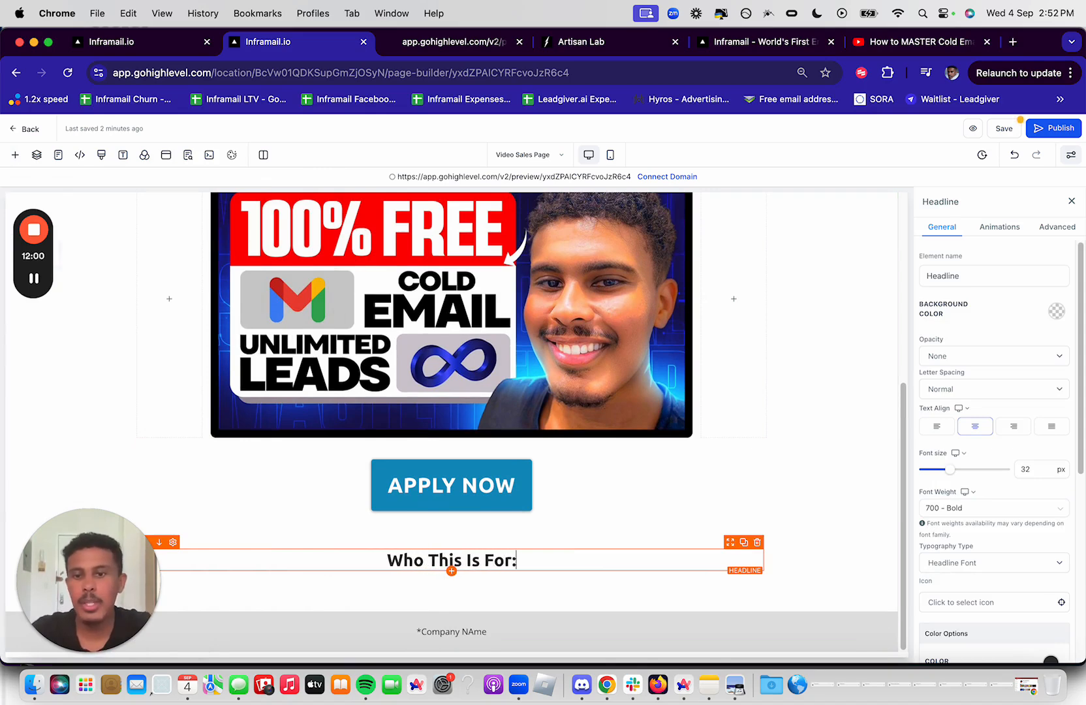
Underline the "Who This Is For:" headline text
left_click(802, 444)
double_click(492, 568)
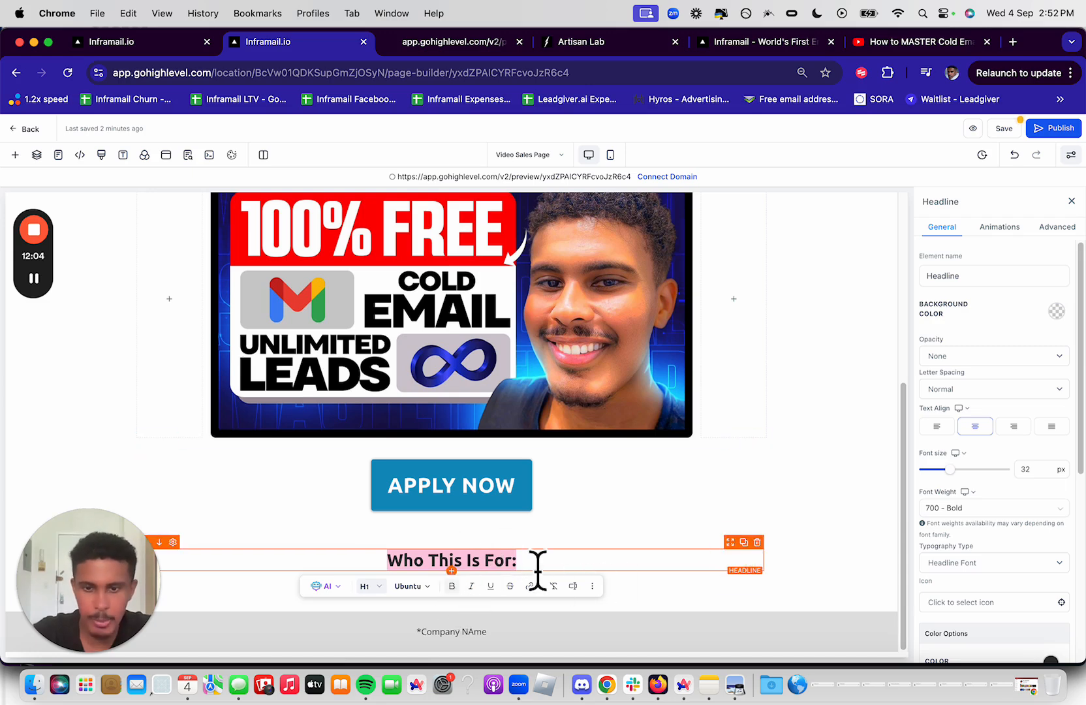
left_click(491, 585)
left_click(564, 570)
Add the lines "- Recruiters looking to reach out to more candidates" and "- Agencies that don't have a predictable acquisition channel" under the heading
key("Return")
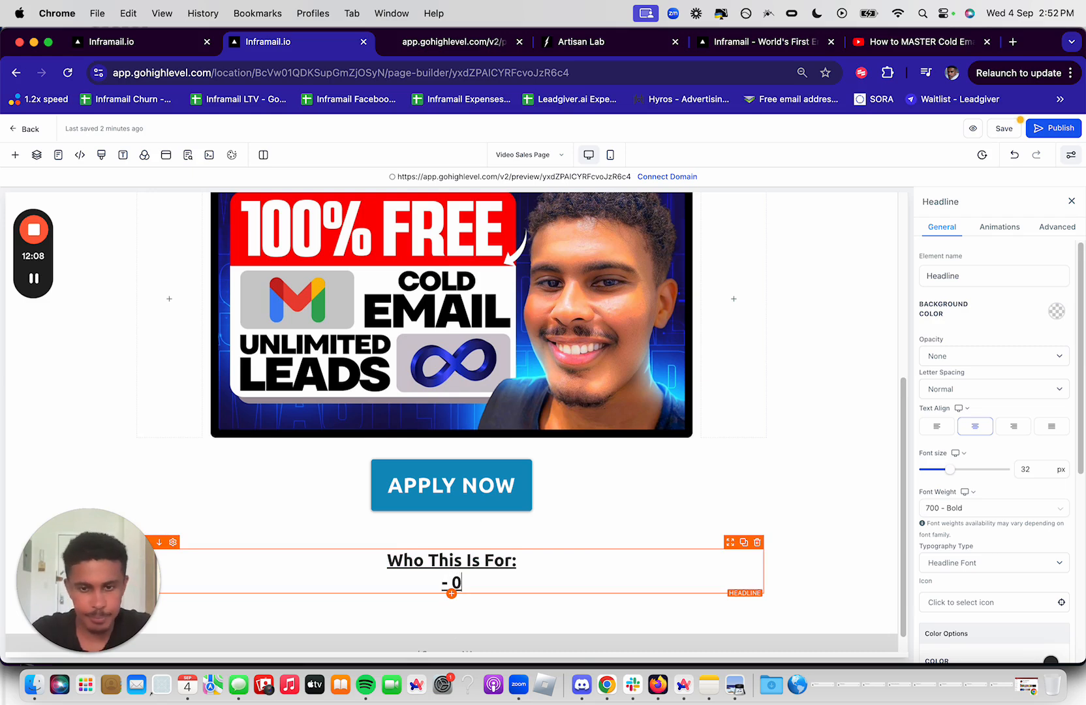
type("- x")
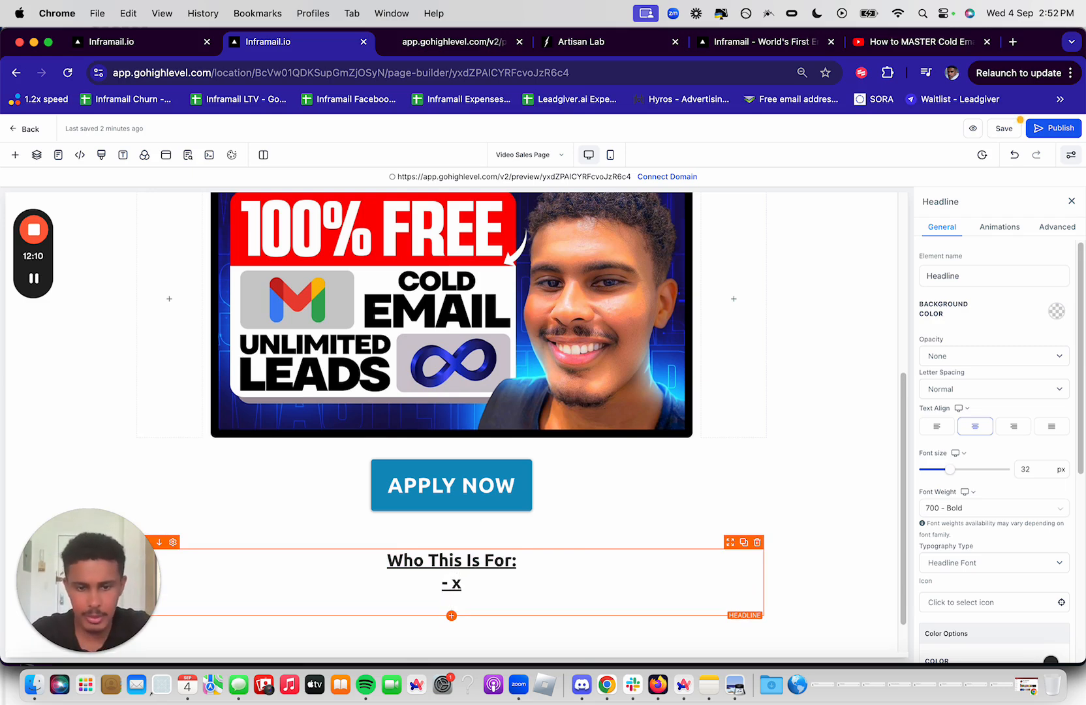
key("BackSpace")
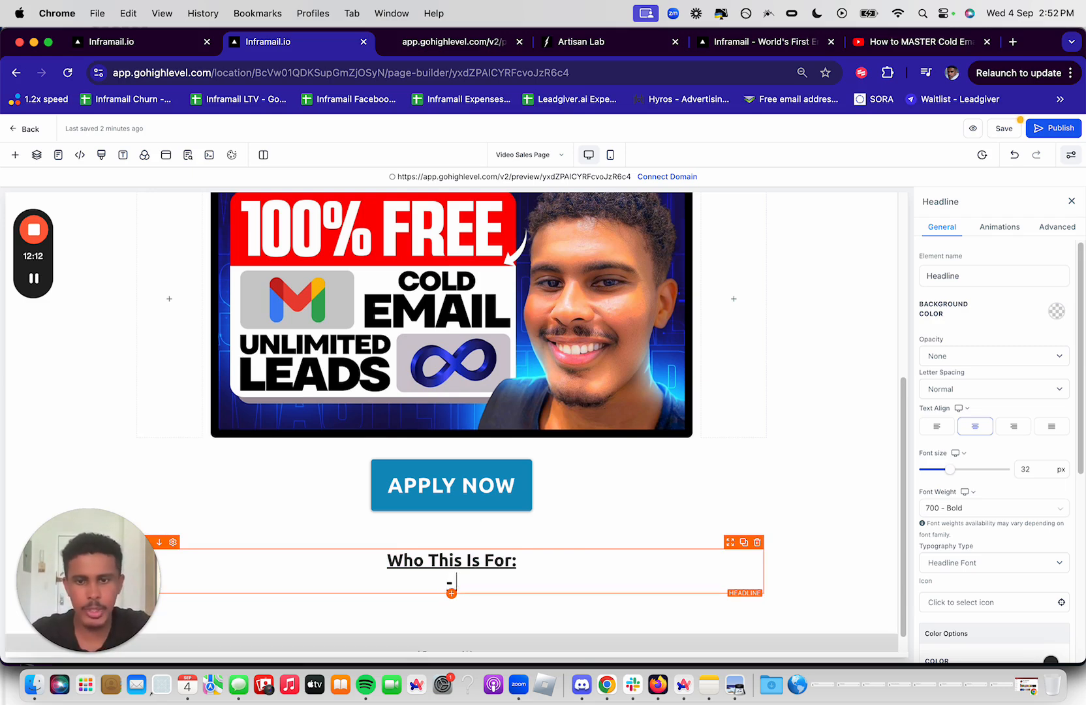
type("Recruiters looking to reach out to more candidates")
key("Return")
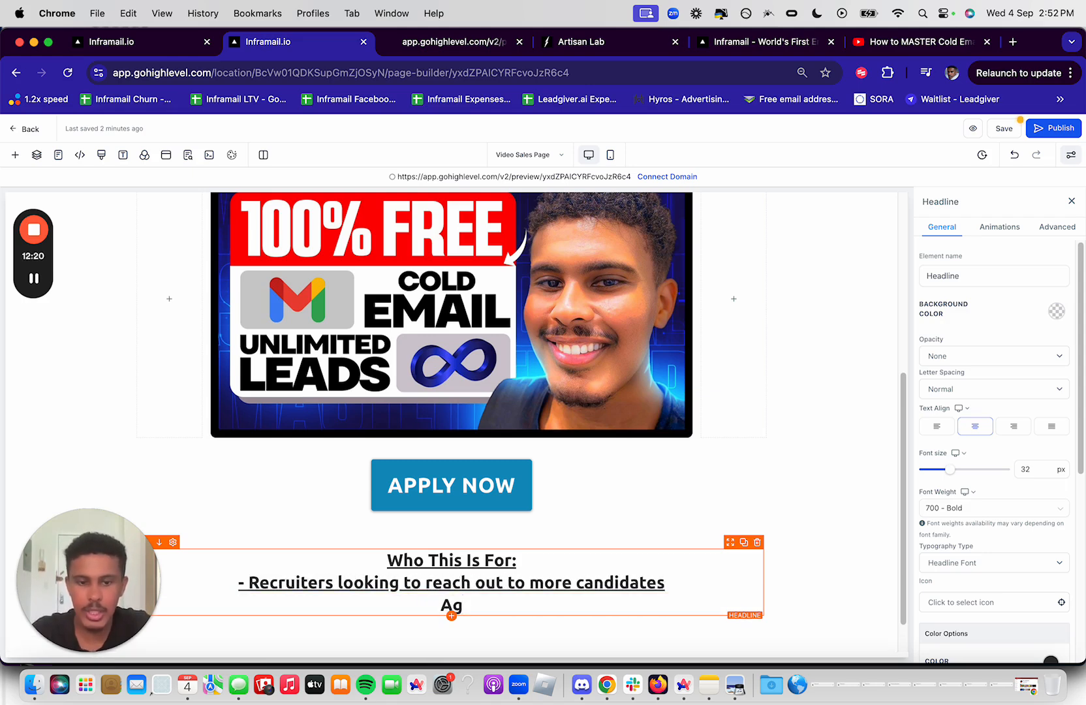
type("- Agencies that don't have a predictable acquisition channel")
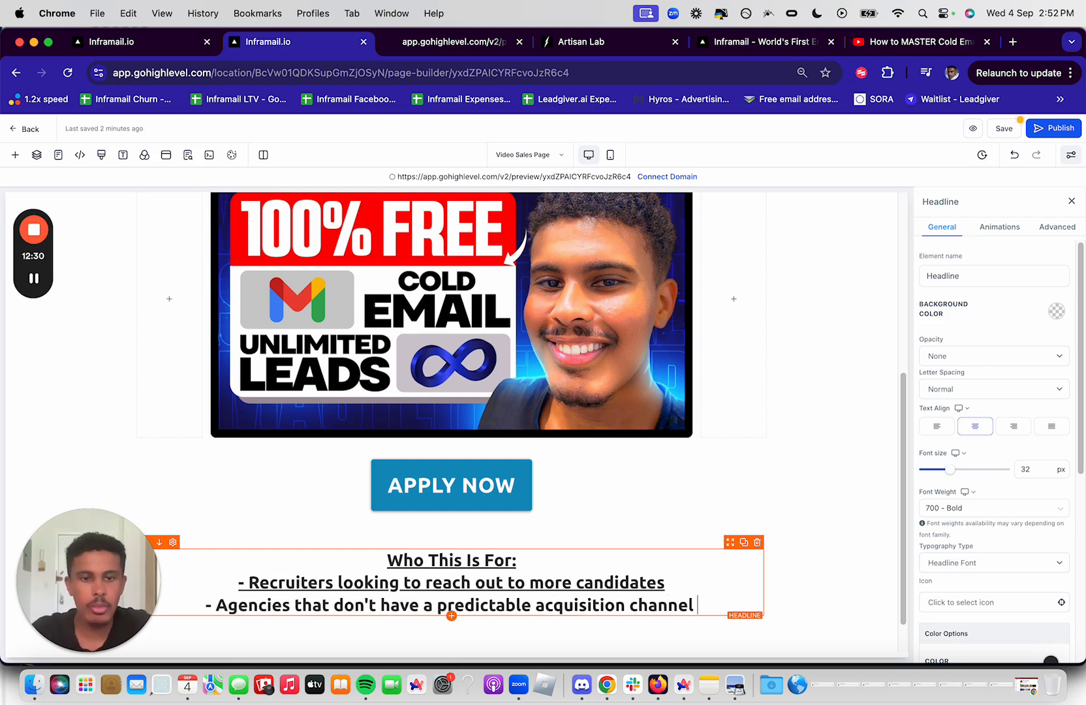
Remove the underline from the Recruiters line
triple_click(299, 585)
left_click_drag(654, 600, 230, 596)
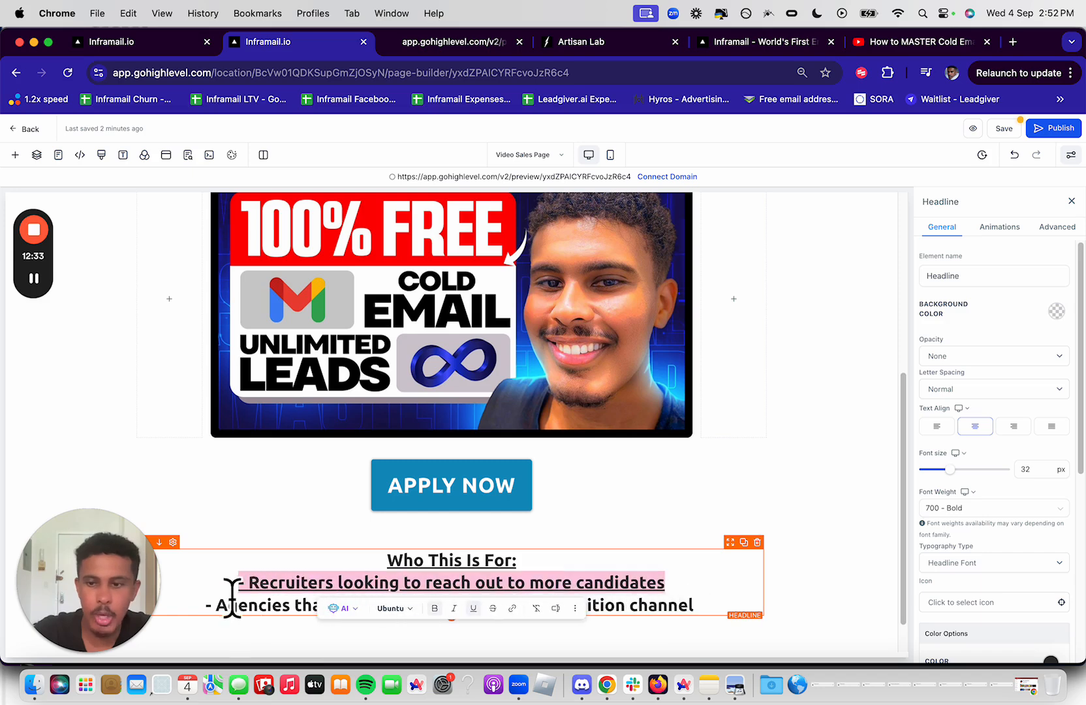
left_click(490, 588)
left_click_drag(678, 586, 351, 595)
left_click(389, 588)
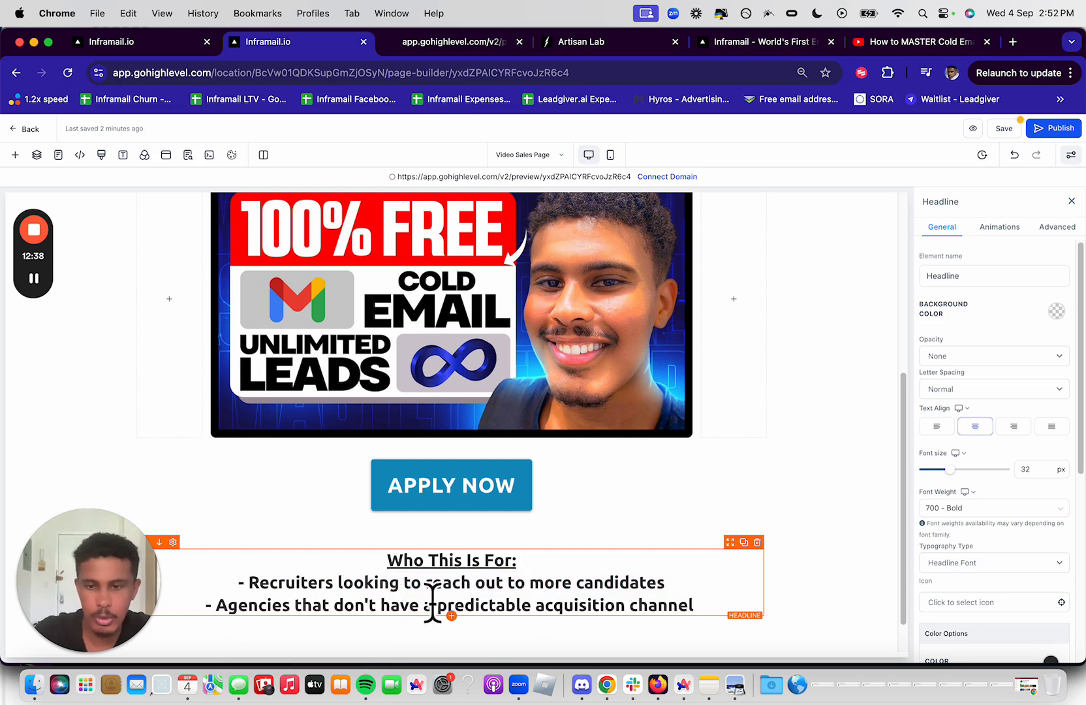
Shorten the two audience lines to "- Recruiters" and "- Market Agencies"
left_click_drag(678, 586, 352, 601)
key("BackSpace")
left_click_drag(698, 607, 271, 610)
key("BackSpace")
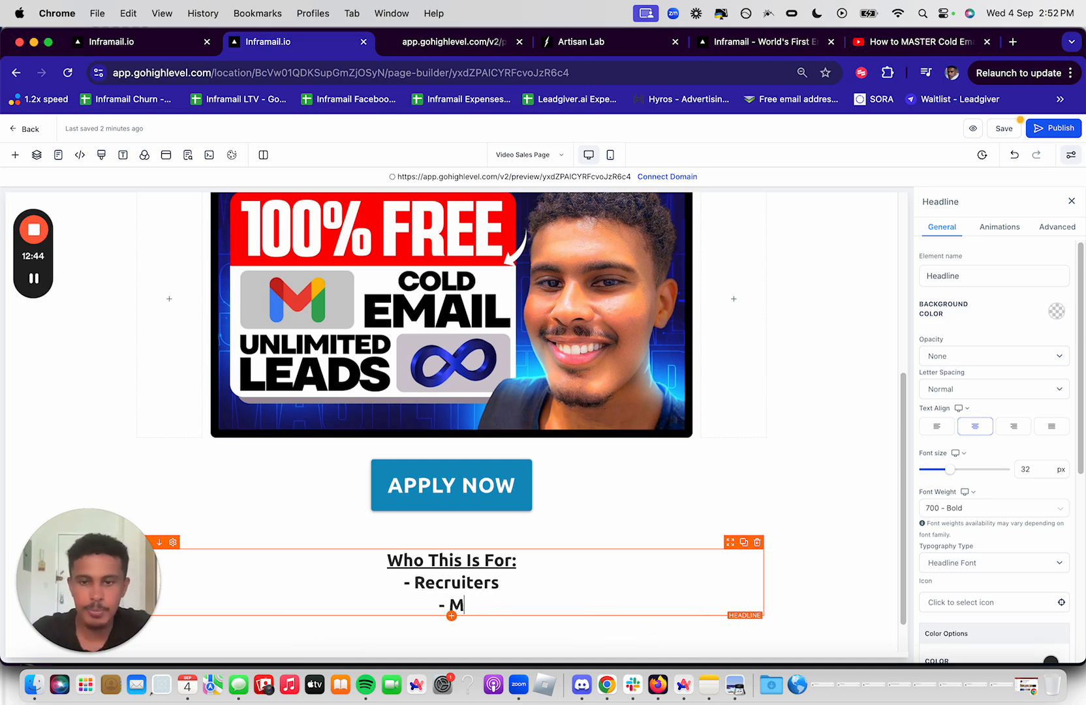
type("gencies")
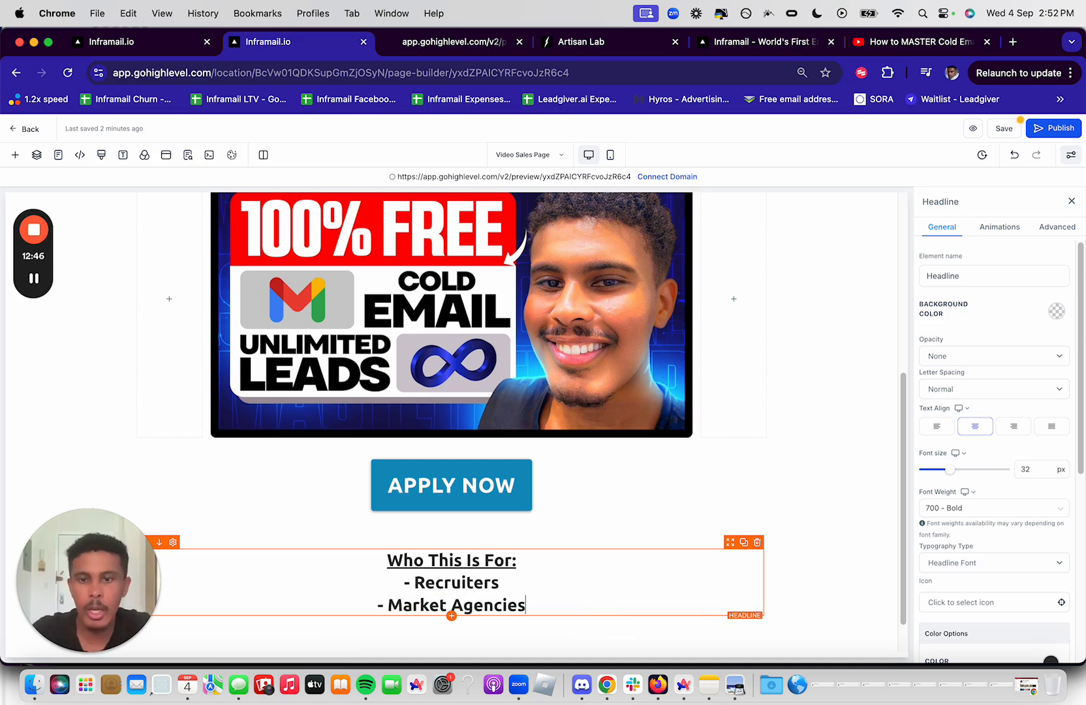
Add a second heading "Who This Is Not For:" below the audience list, separated by a blank line
scroll(444, 591, "down", 2)
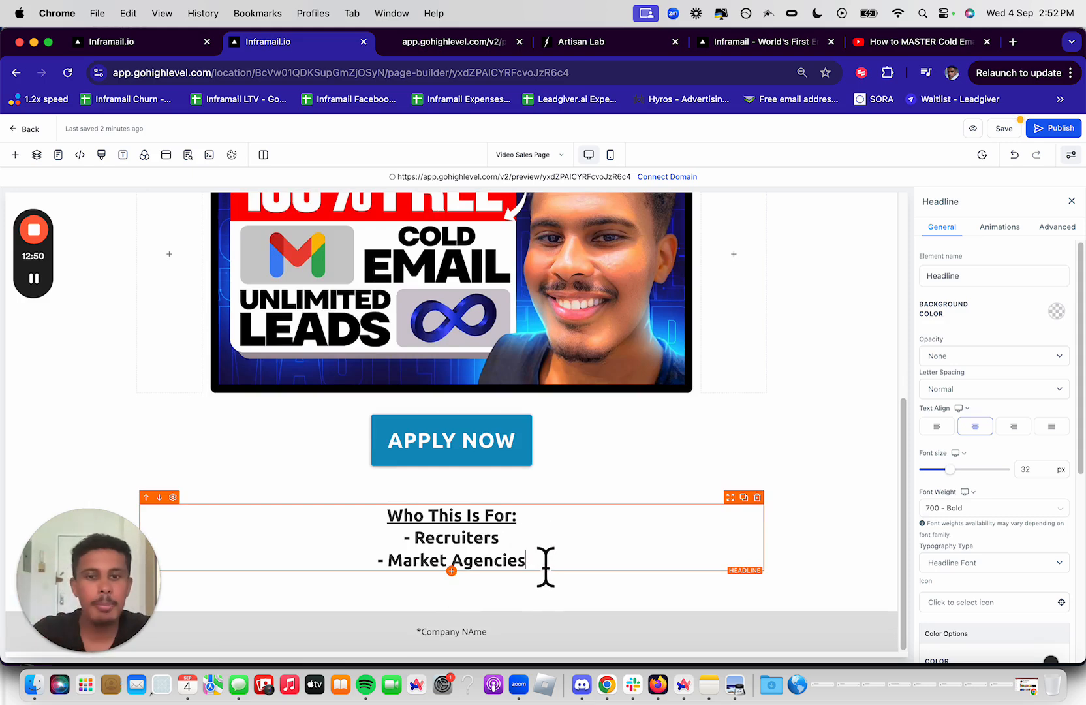
key("Return")
left_click_drag(544, 530, 337, 529)
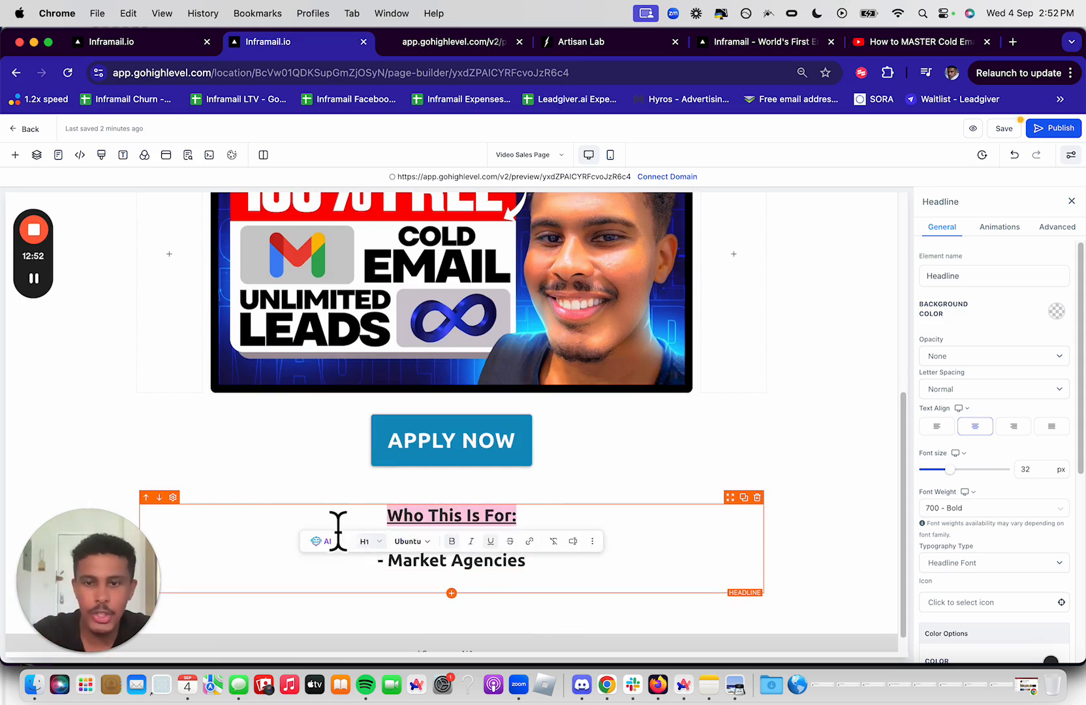
left_click(494, 597)
key("Return")
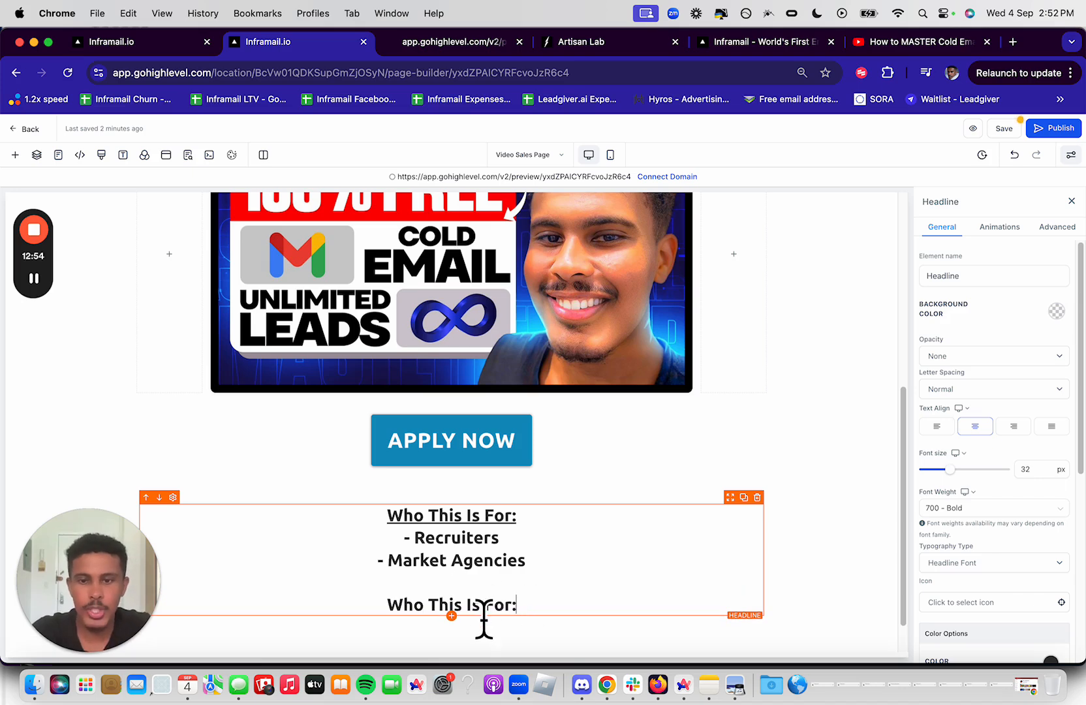
type("NOt")
key("BackSpace")
key("BackSpace")
type("ot")
key("End")
key("Return")
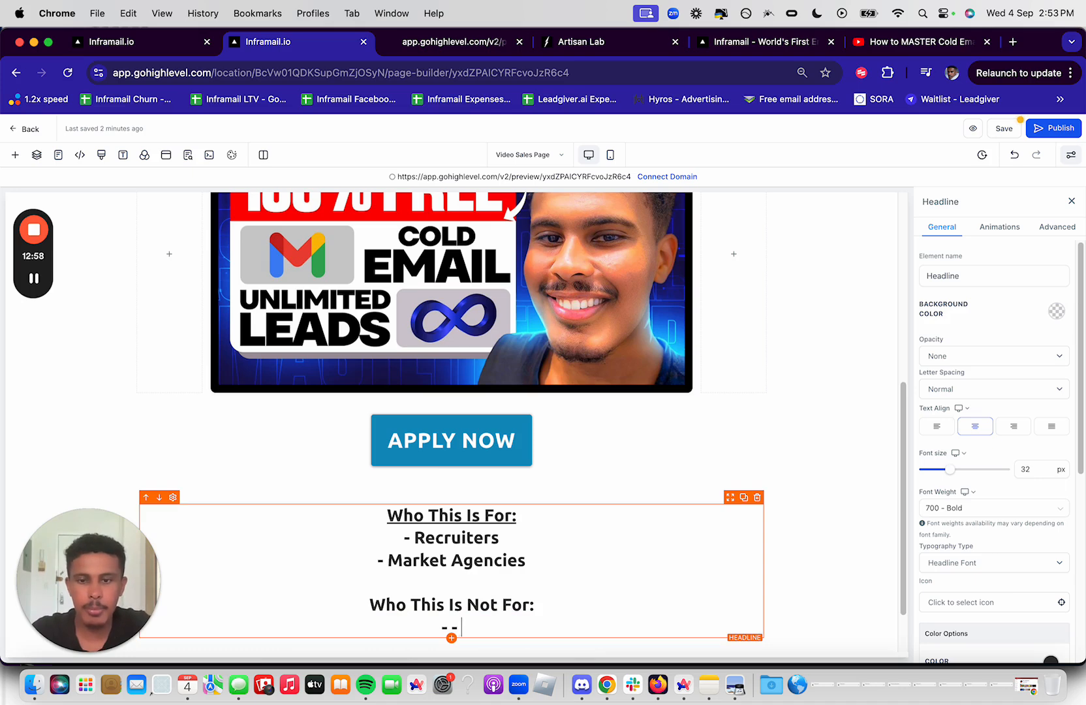
List "- Agencies making less than 5k per month." and "- Business with no high ticket offer." under the second heading
type("- Agencies making less tha")
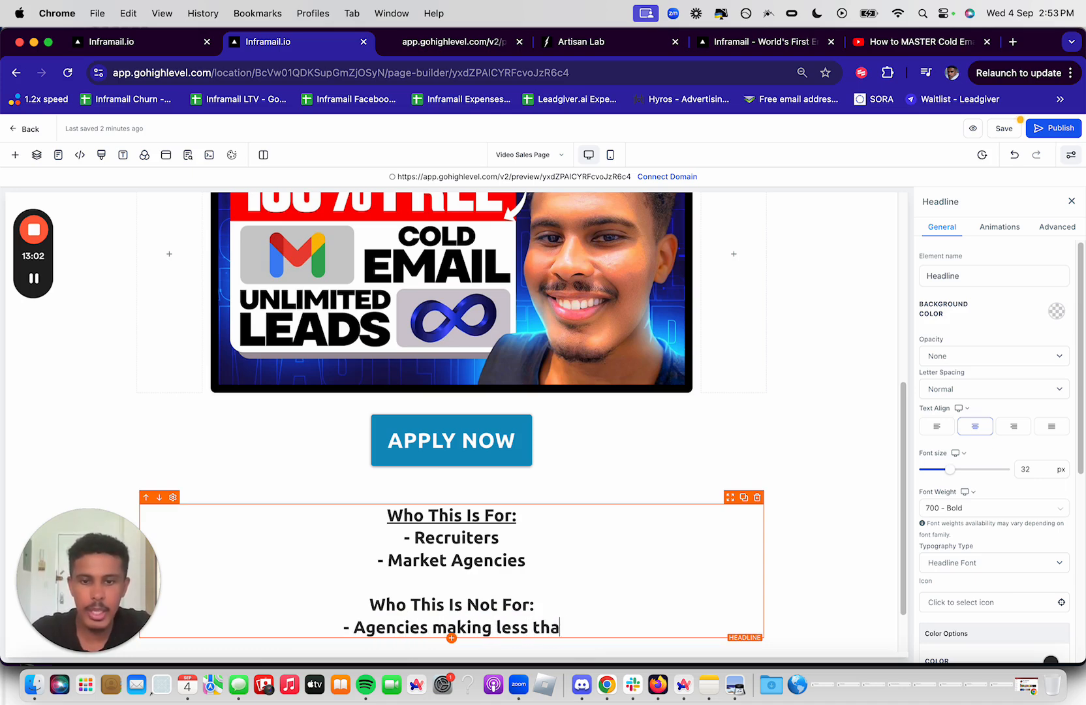
type("n 5k per mon")
type("th.")
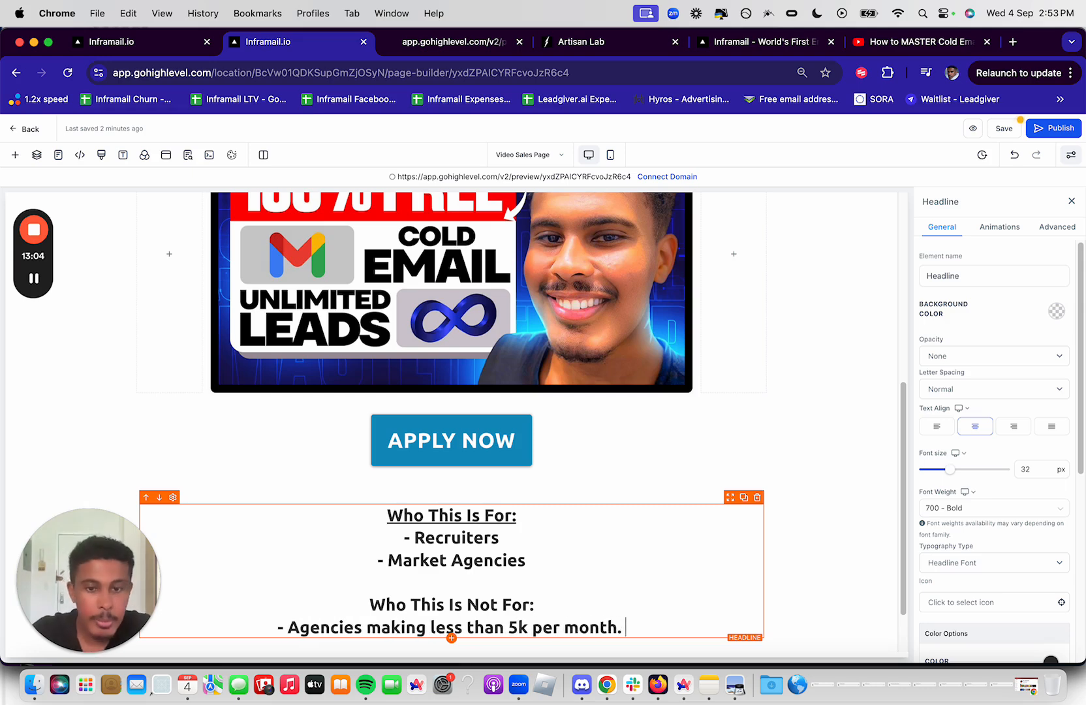
scroll(614, 594, "down", 2)
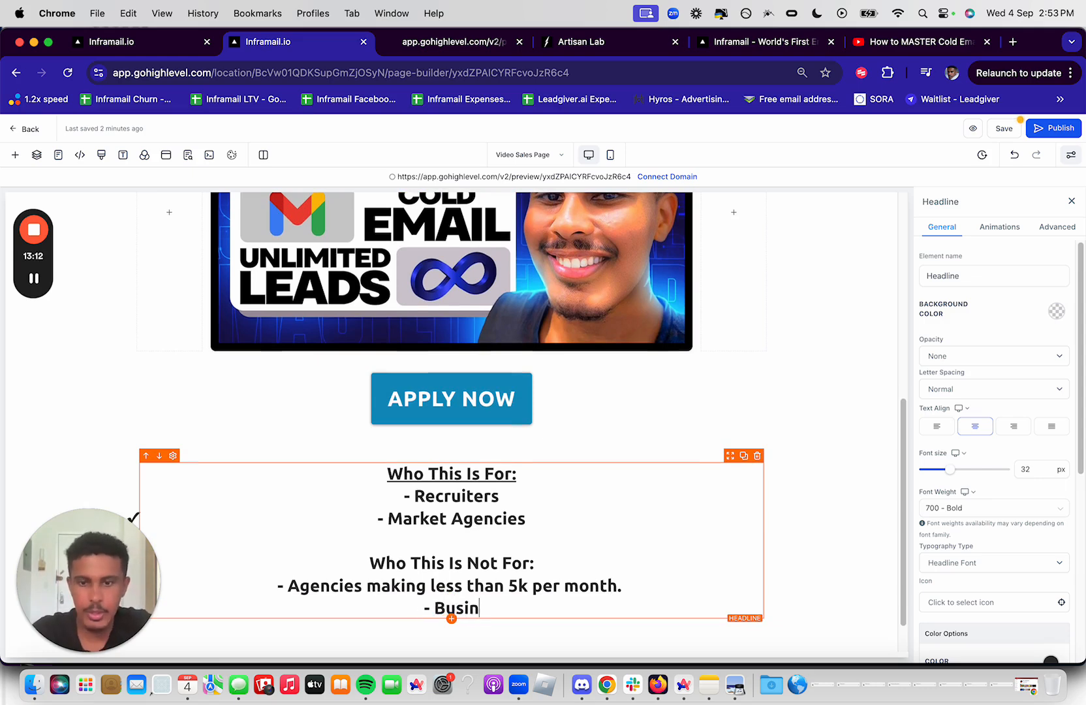
type("high ticket ofer")
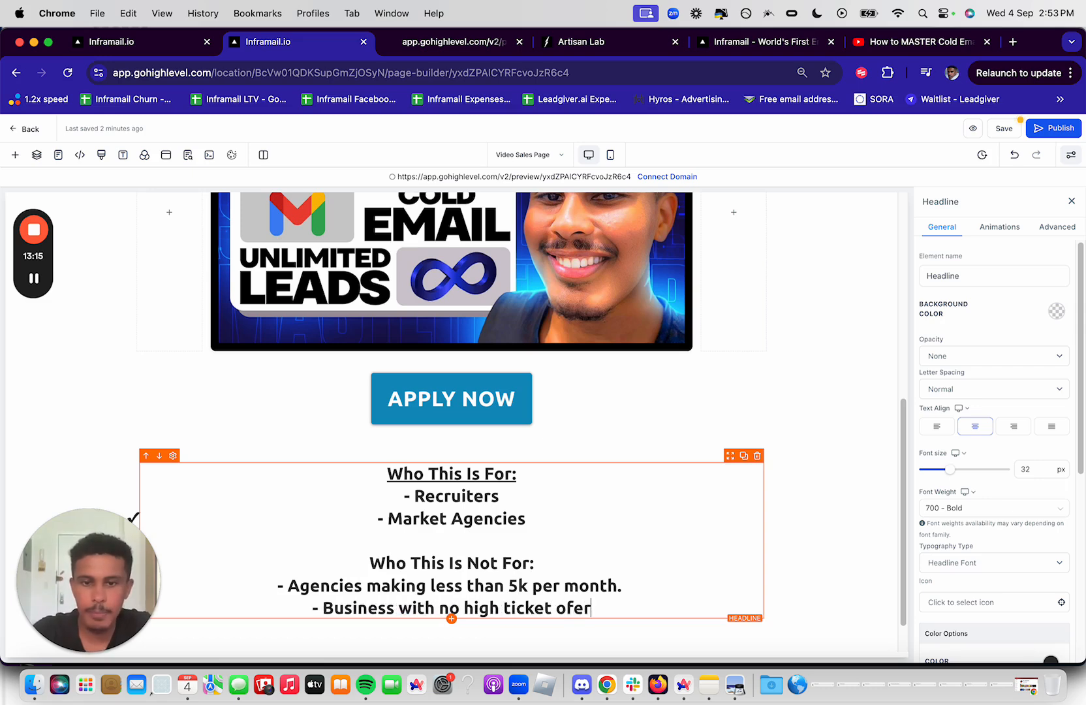
key("BackSpace")
key("BackSpace")
type("fer.")
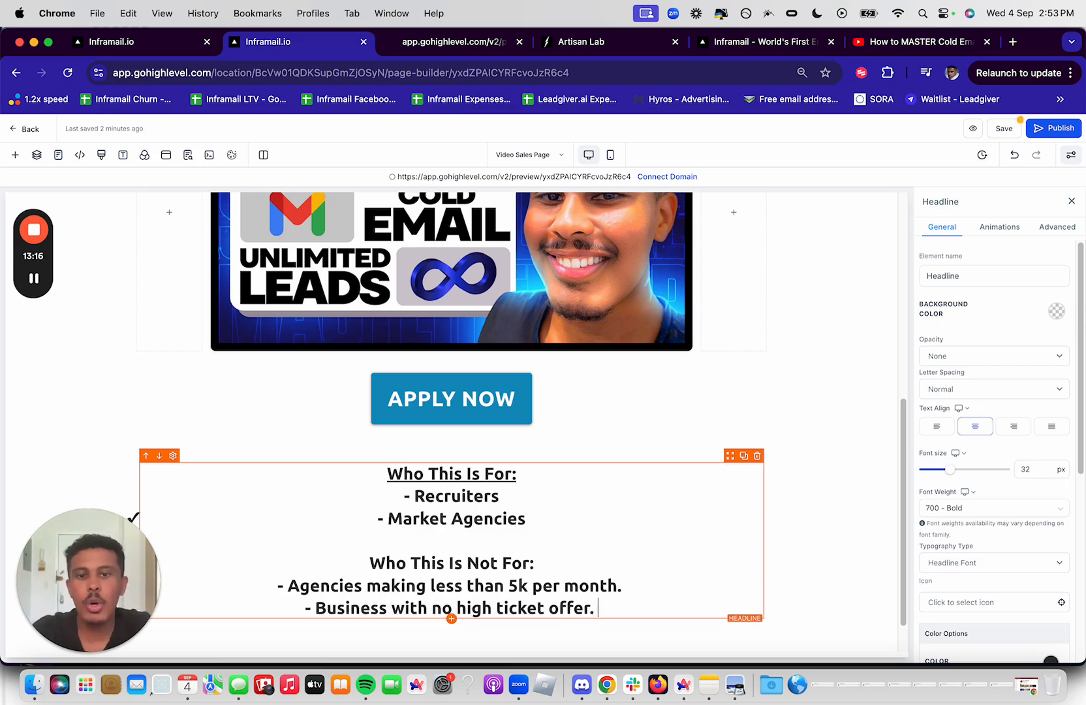
Replace "Business" with "Market Agencies" in the high ticket offer line
left_click(398, 631)
double_click(344, 633)
type("Market ")
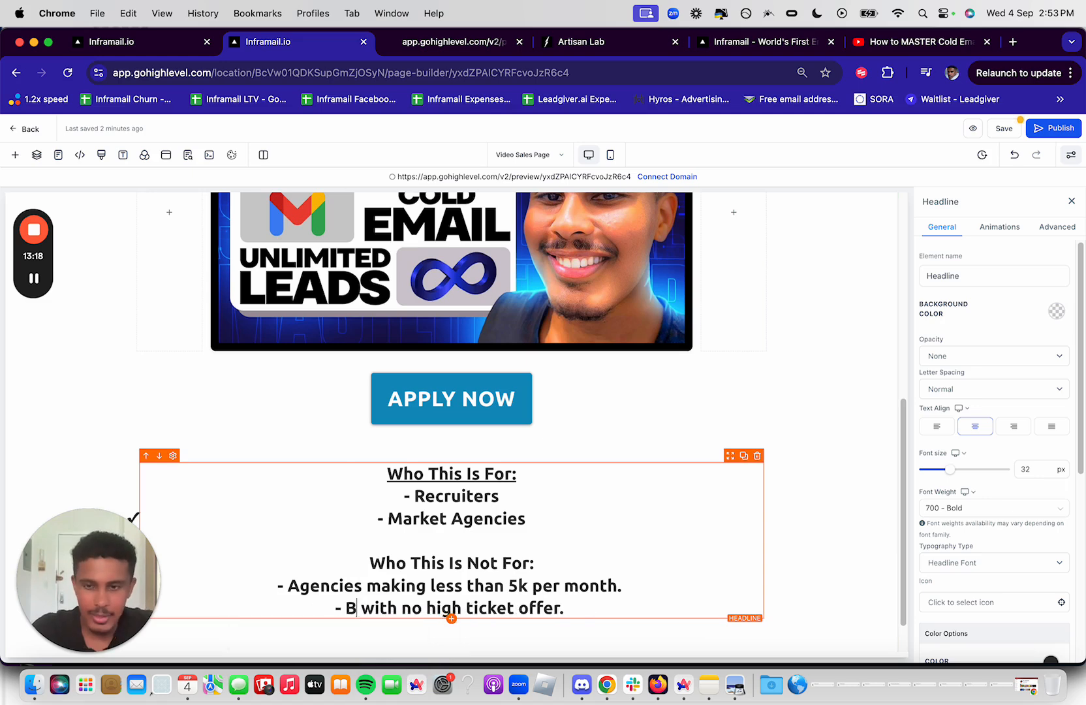
type("Agencies")
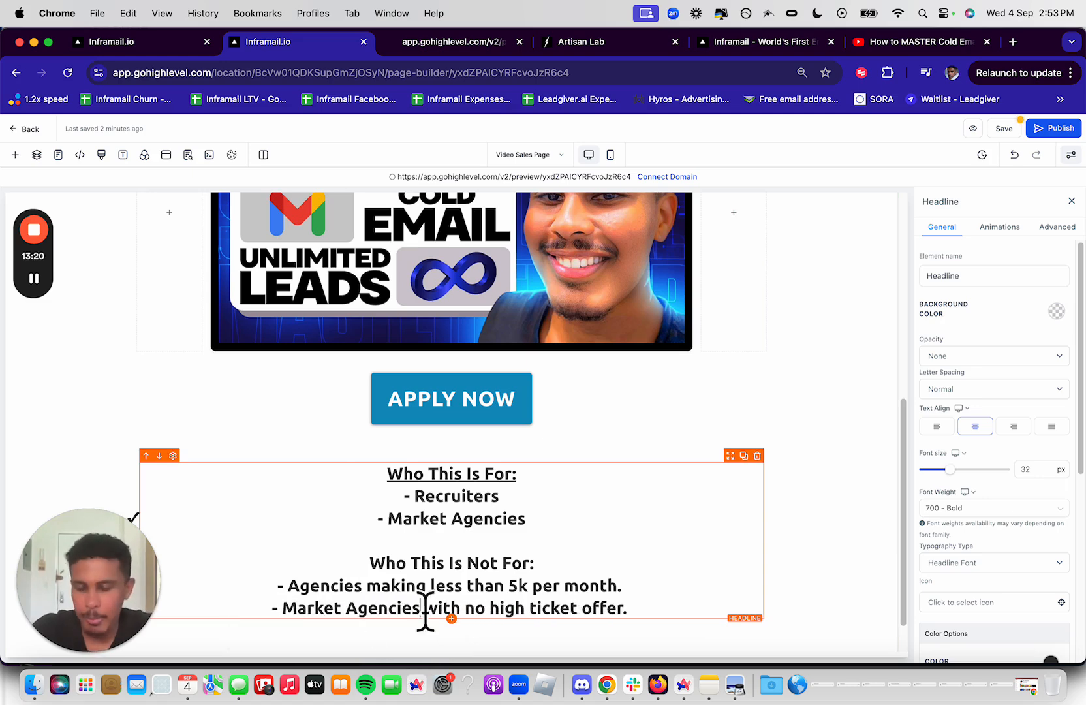
Underline the "Who This Is Not For:" heading and deselect the text
left_click_drag(554, 575, 365, 575)
left_click(490, 588)
left_click(625, 558)
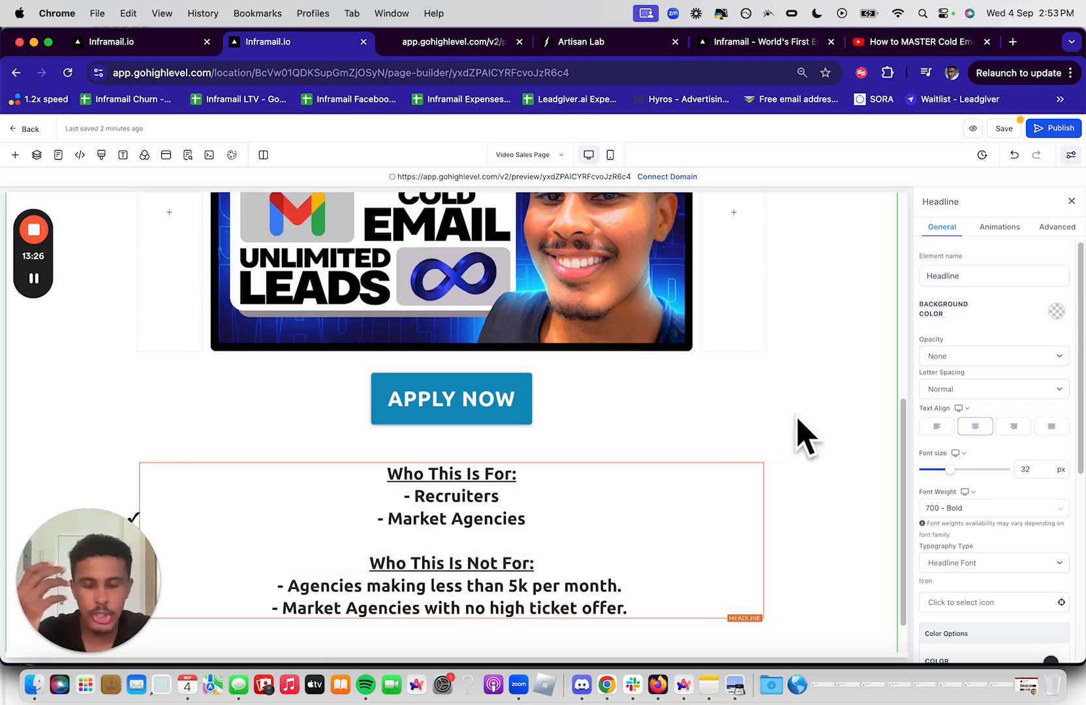
scroll(832, 394, "up", 3)
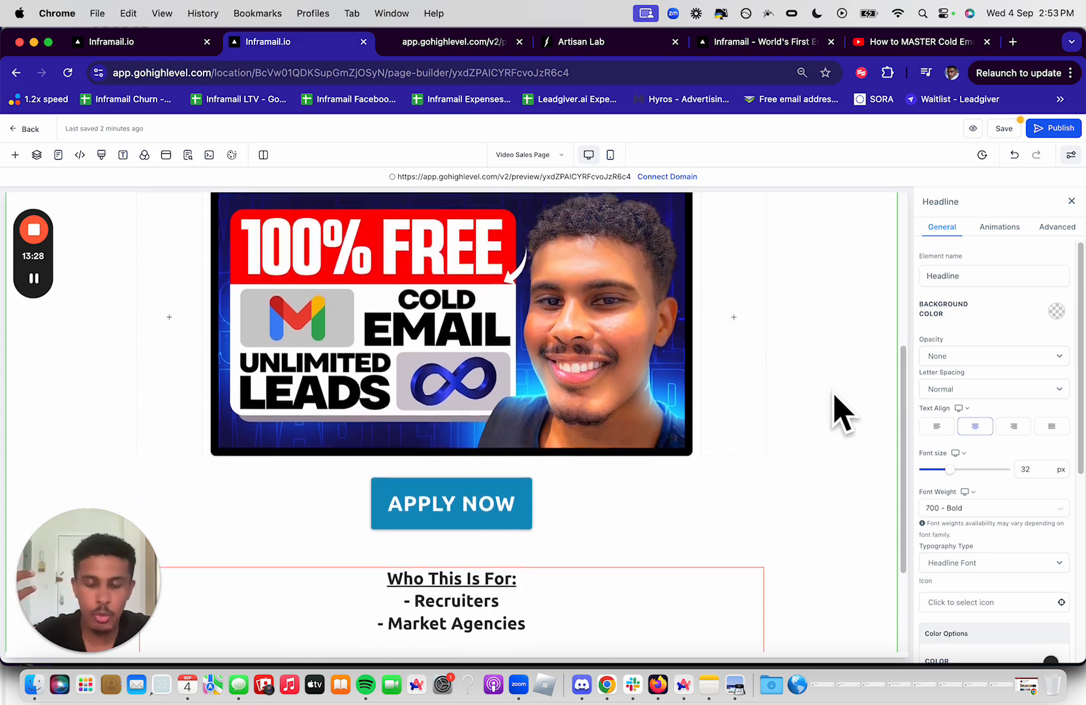
scroll(848, 375, "up", 5)
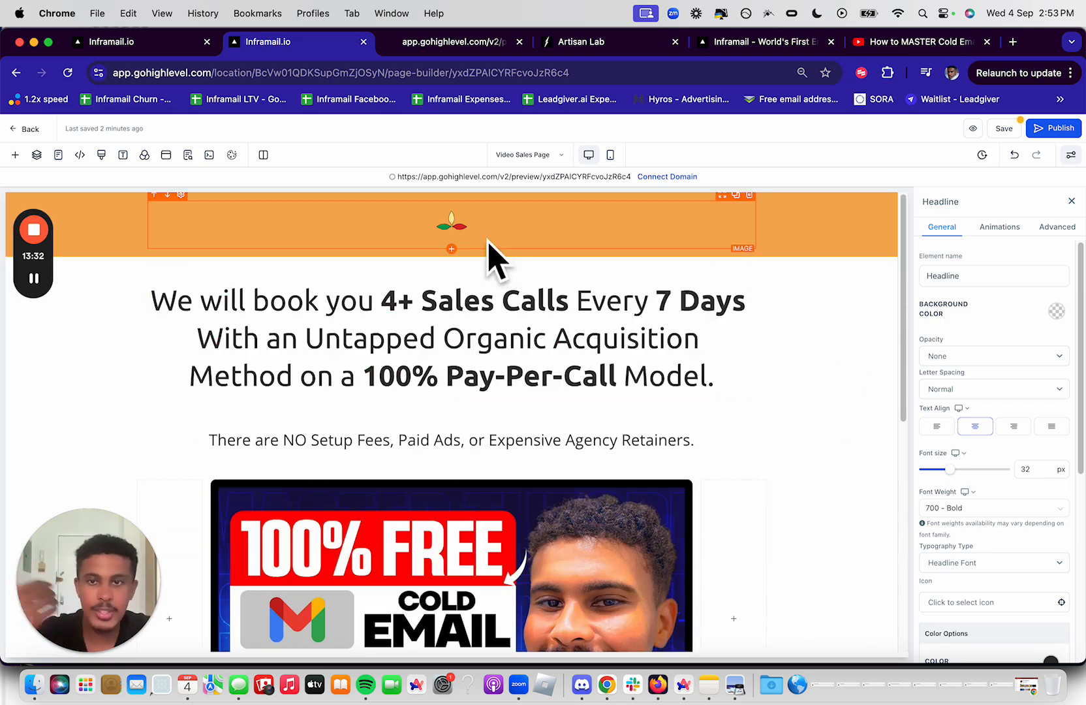
scroll(627, 310, "down", 8)
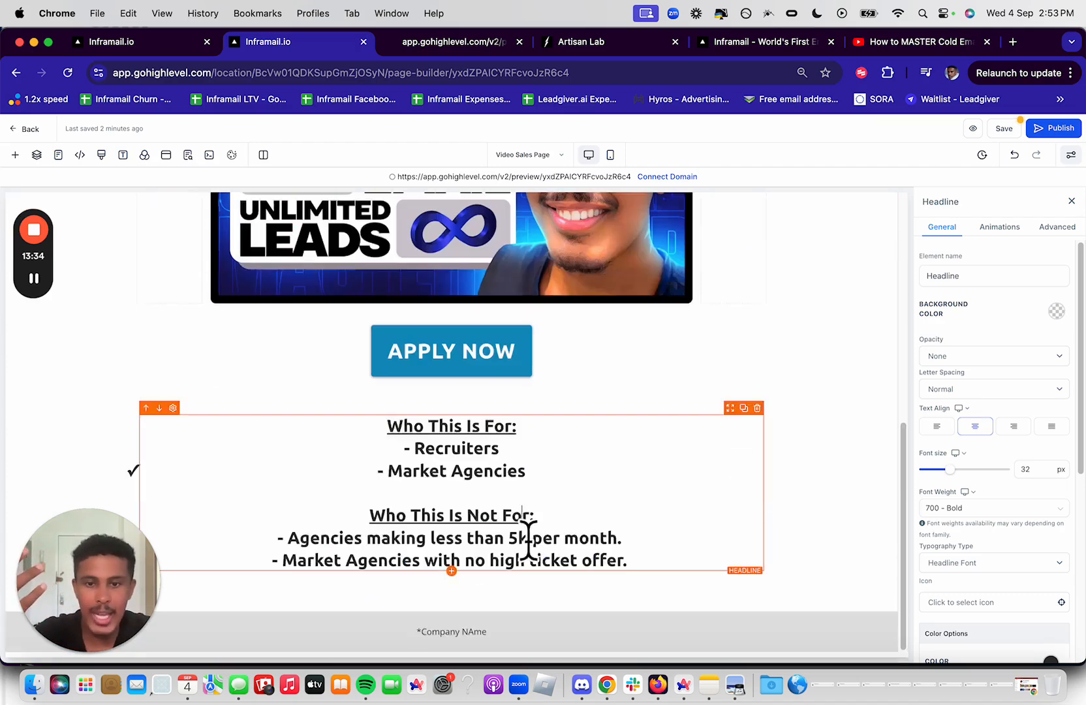
left_click(452, 572)
left_click(451, 572)
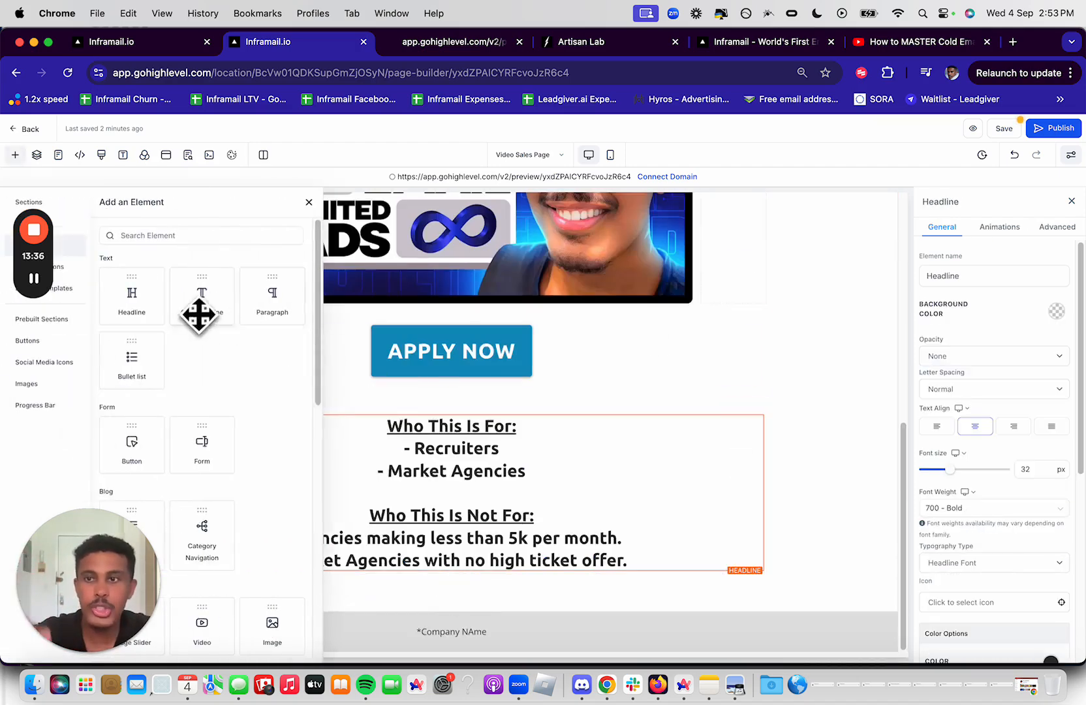
left_click(216, 318)
left_click(513, 591)
key("super+a")
key("BackSpace")
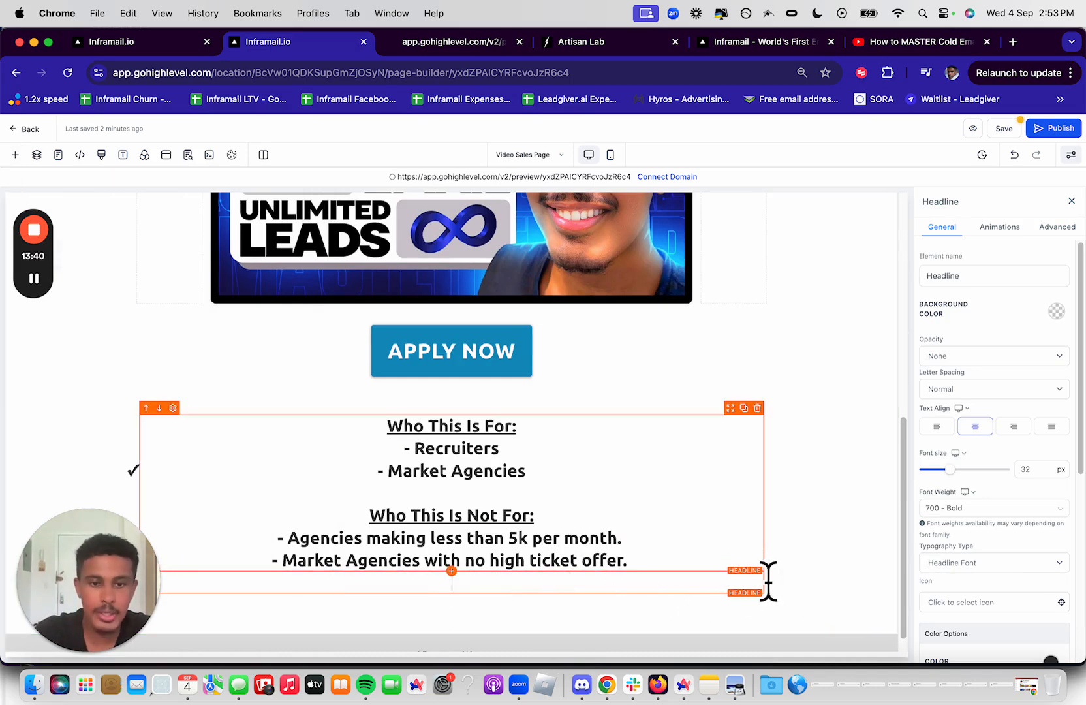
left_click(757, 564)
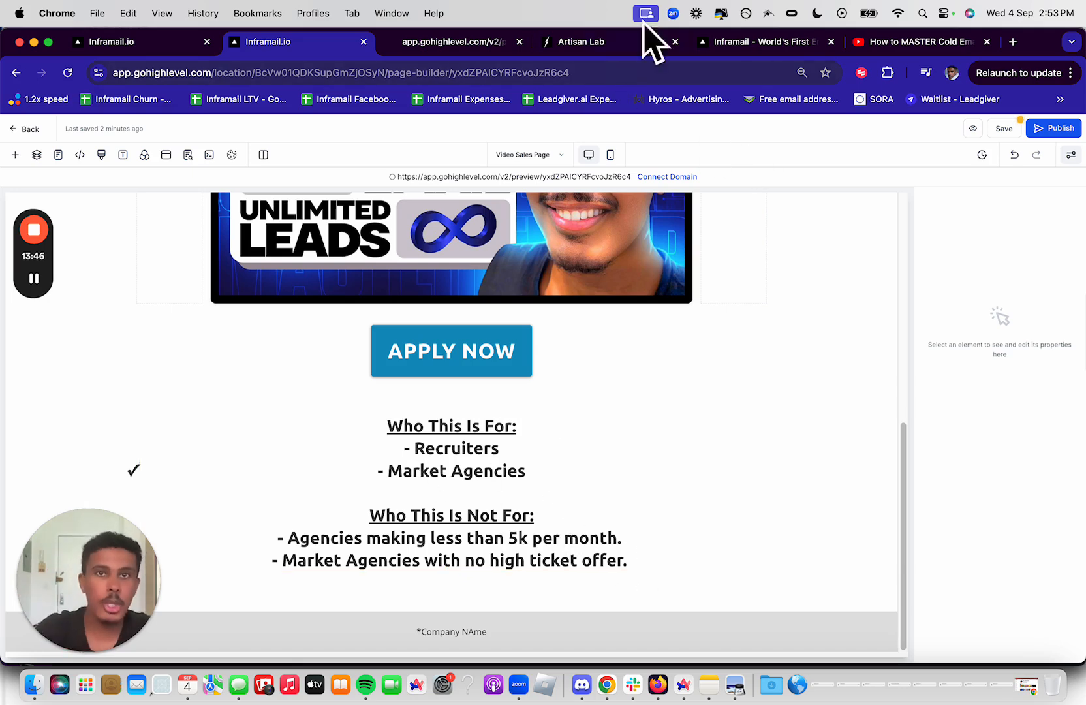
Open the Agency Evolution website in a new tab, examine its landing page sections as a reference, and close it
left_click(1012, 41)
type("agency")
key("Return")
scroll(849, 372, "down", 10)
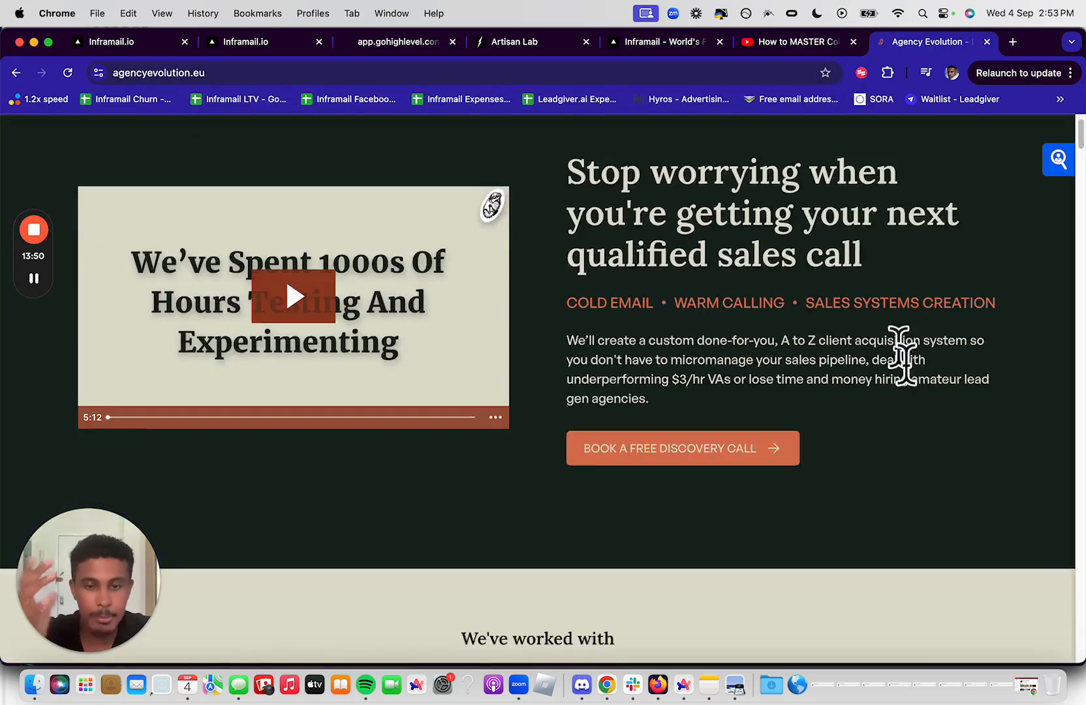
scroll(571, 460, "up", 4)
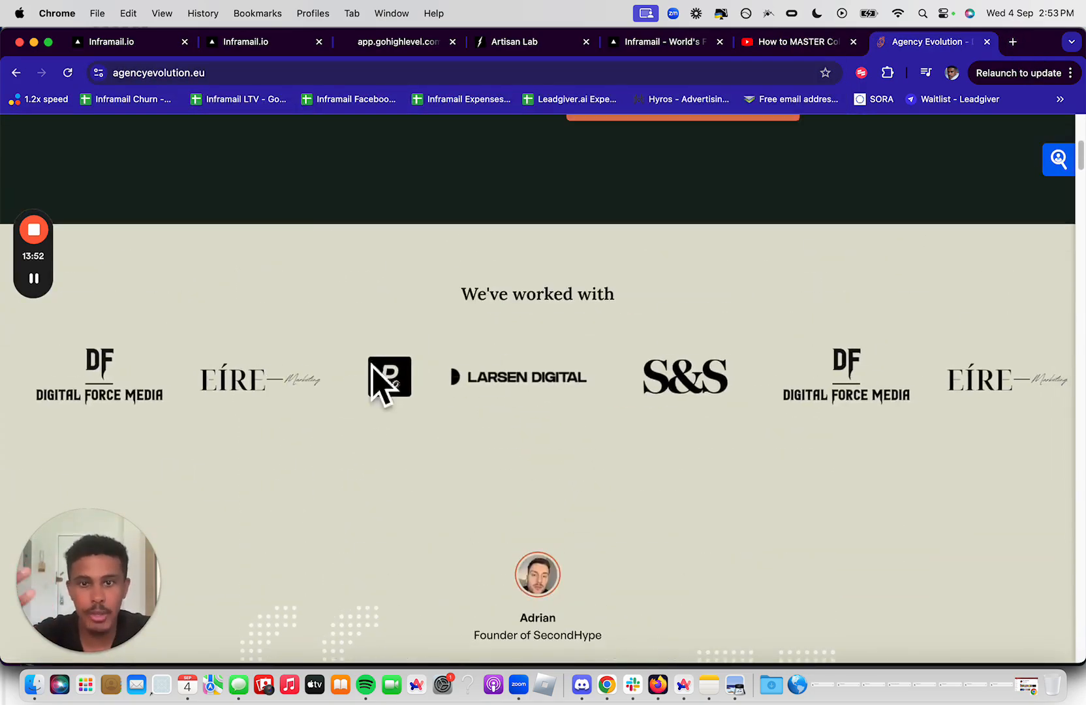
scroll(669, 405, "down", 10)
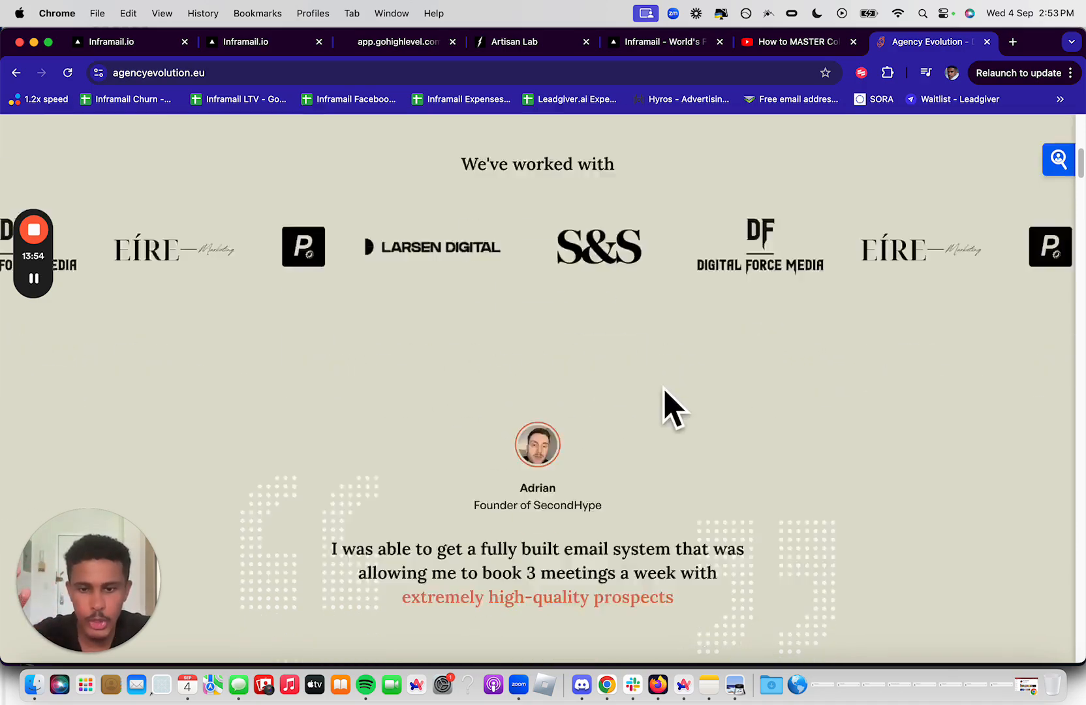
scroll(727, 358, "down", 10)
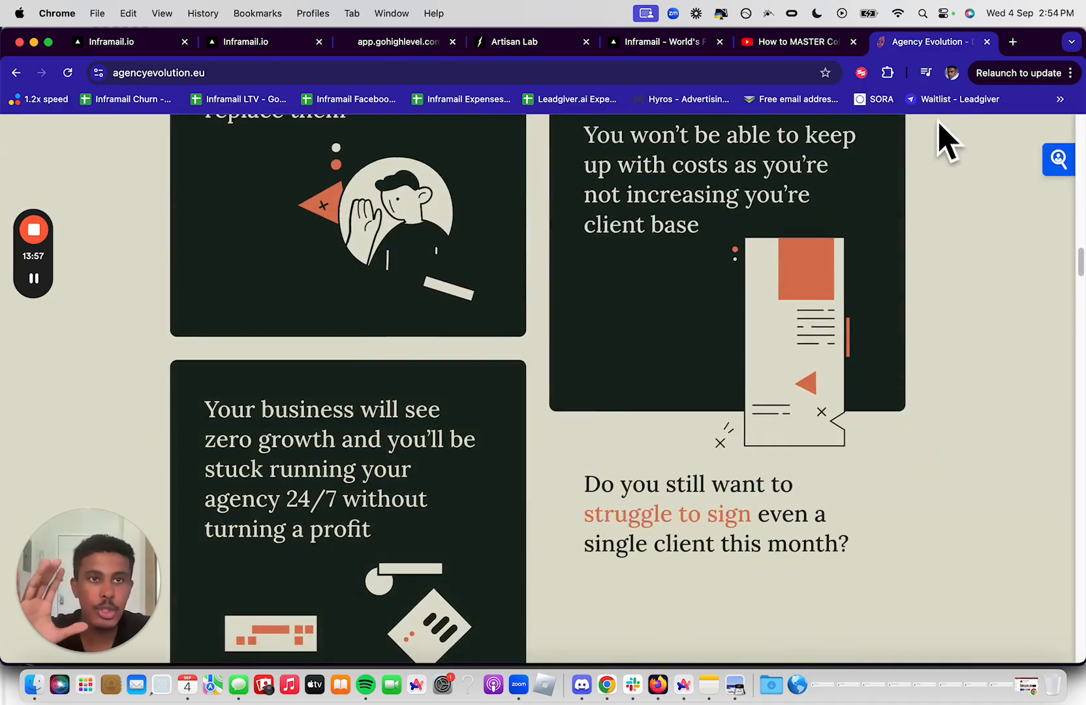
left_click(987, 41)
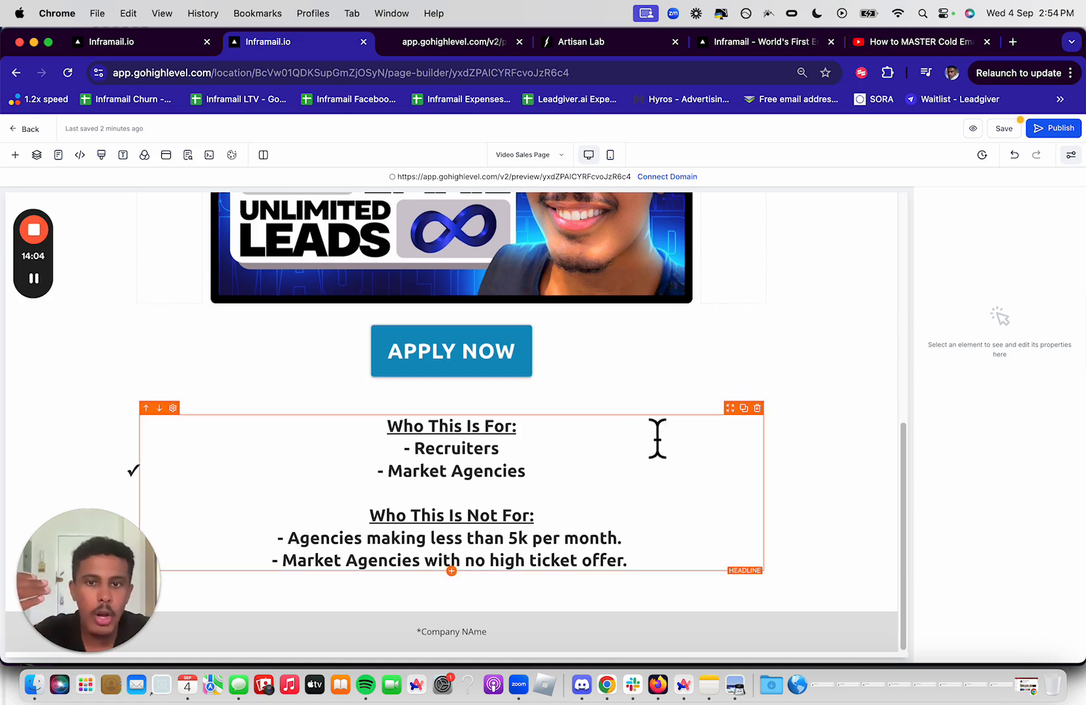
scroll(657, 438, "up", 10)
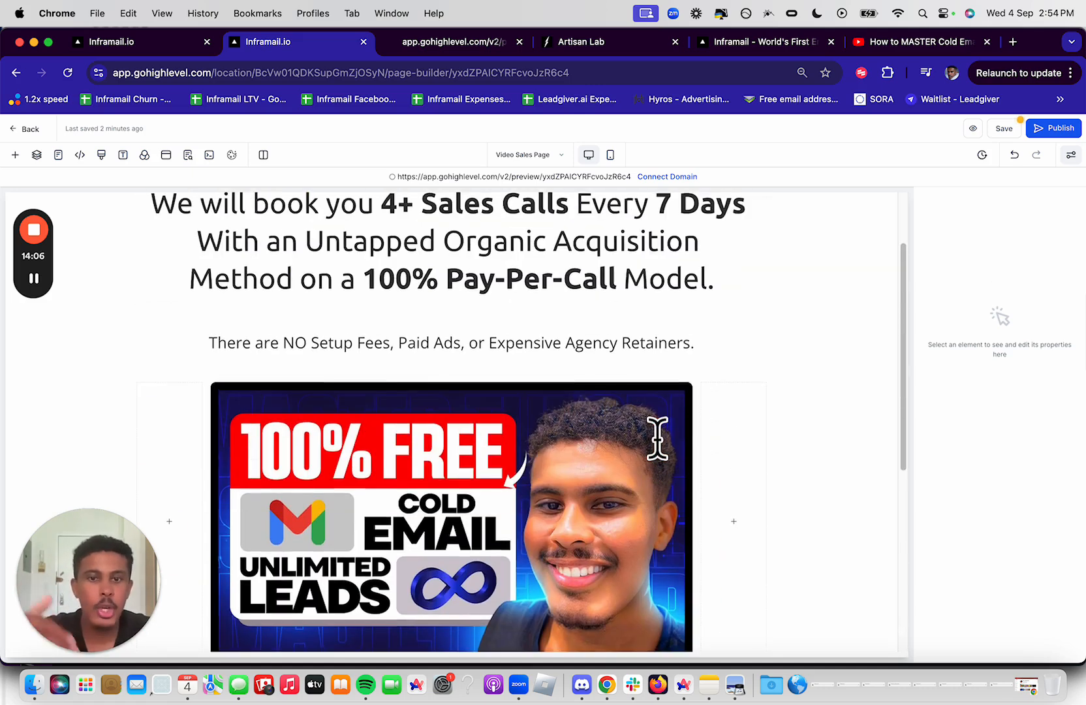
scroll(657, 439, "up", 3)
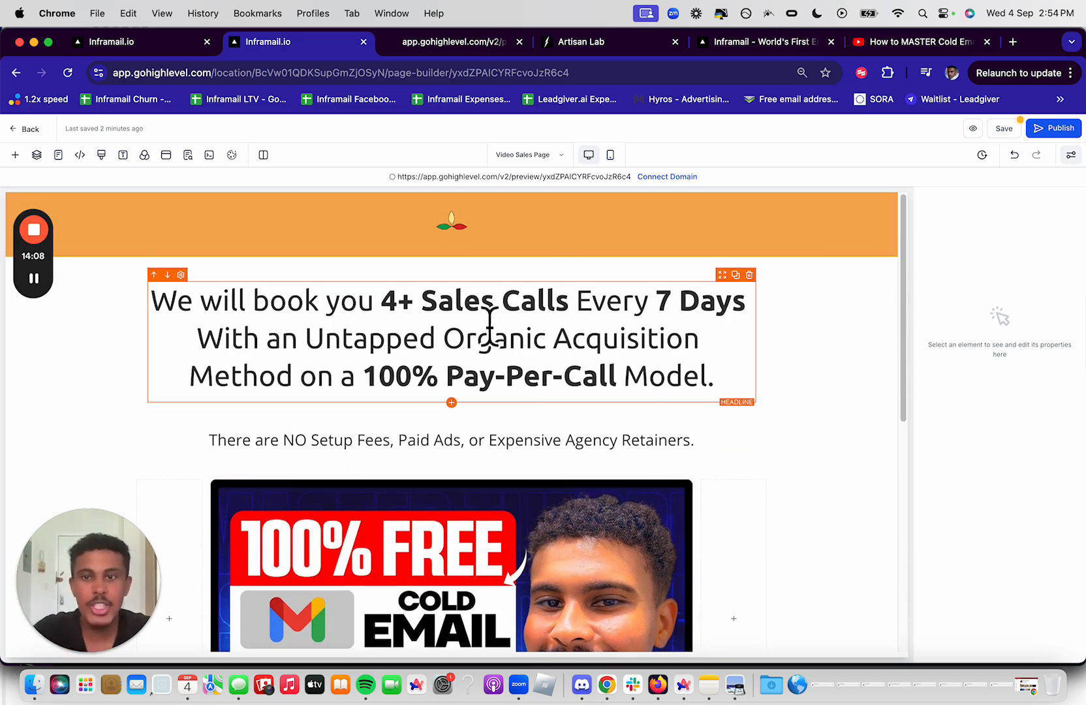
scroll(465, 320, "down", 15)
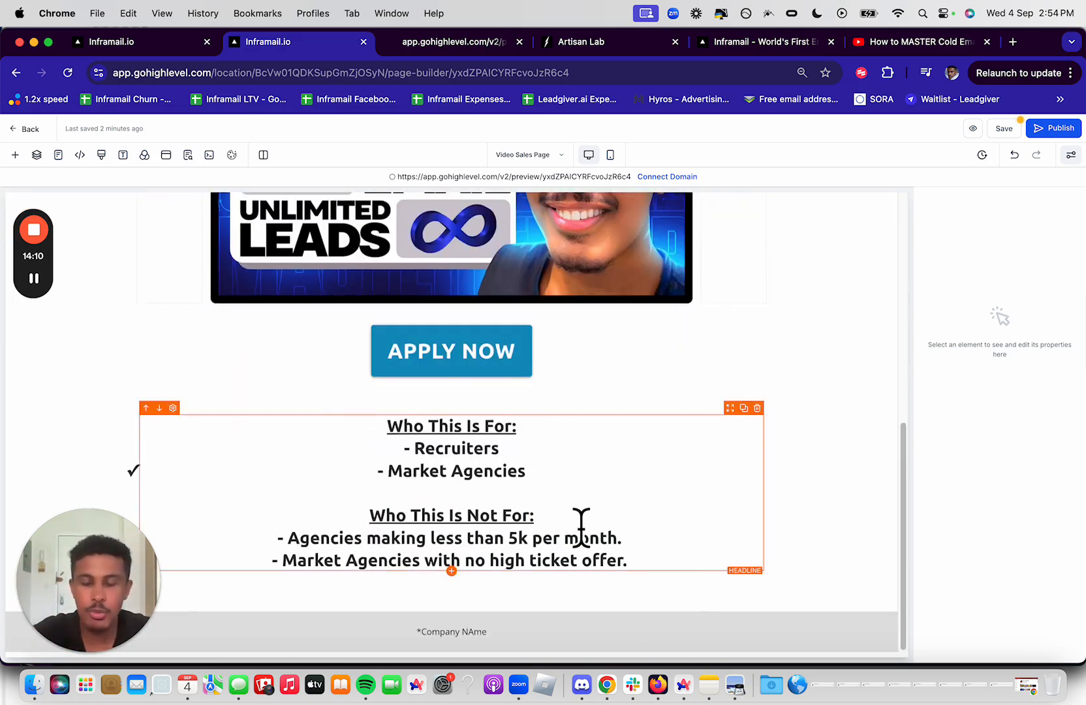
scroll(715, 417, "up", 12)
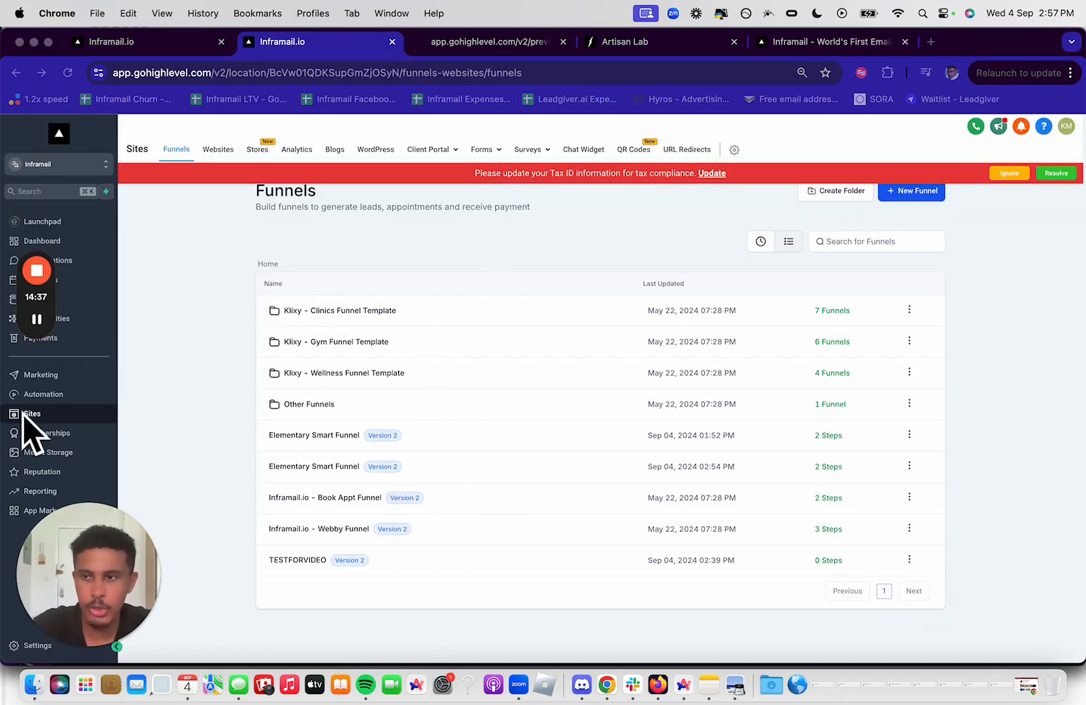
Open the form builder in the Sites area and create a new form
mouse_move(494, 155)
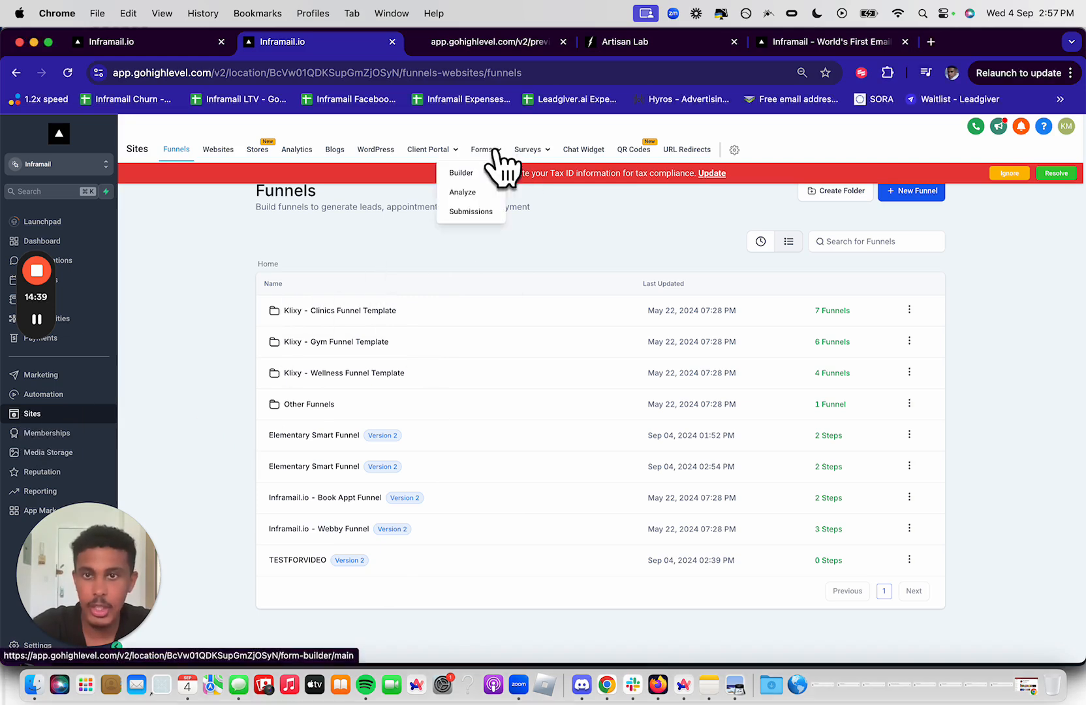
left_click(462, 172)
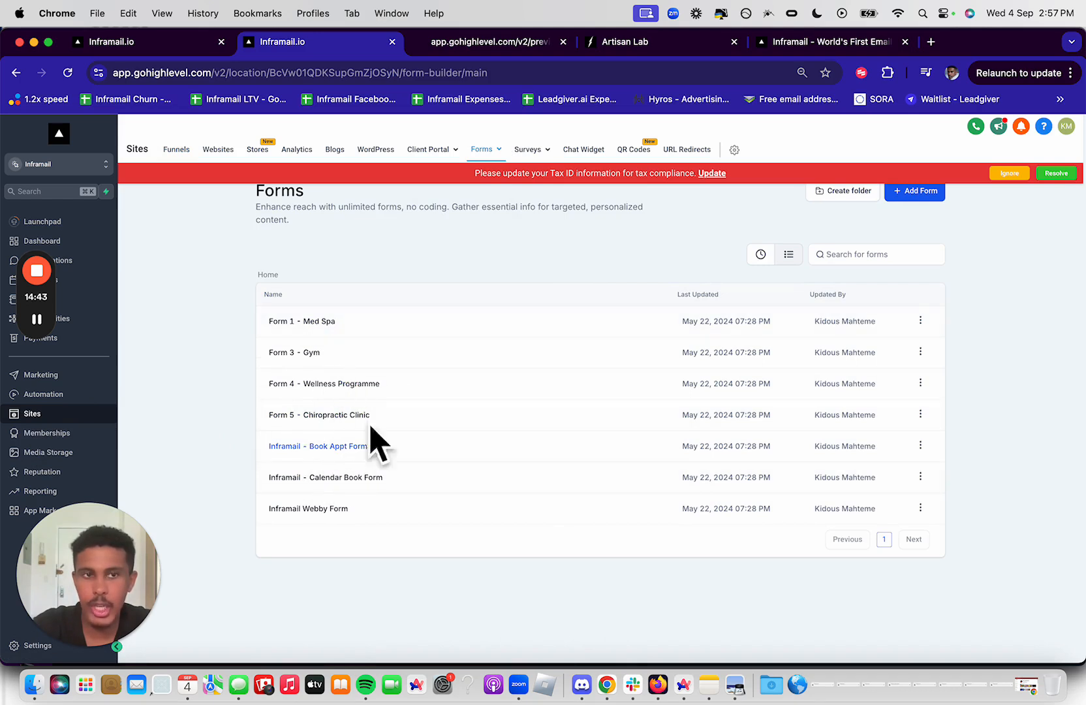
left_click(916, 197)
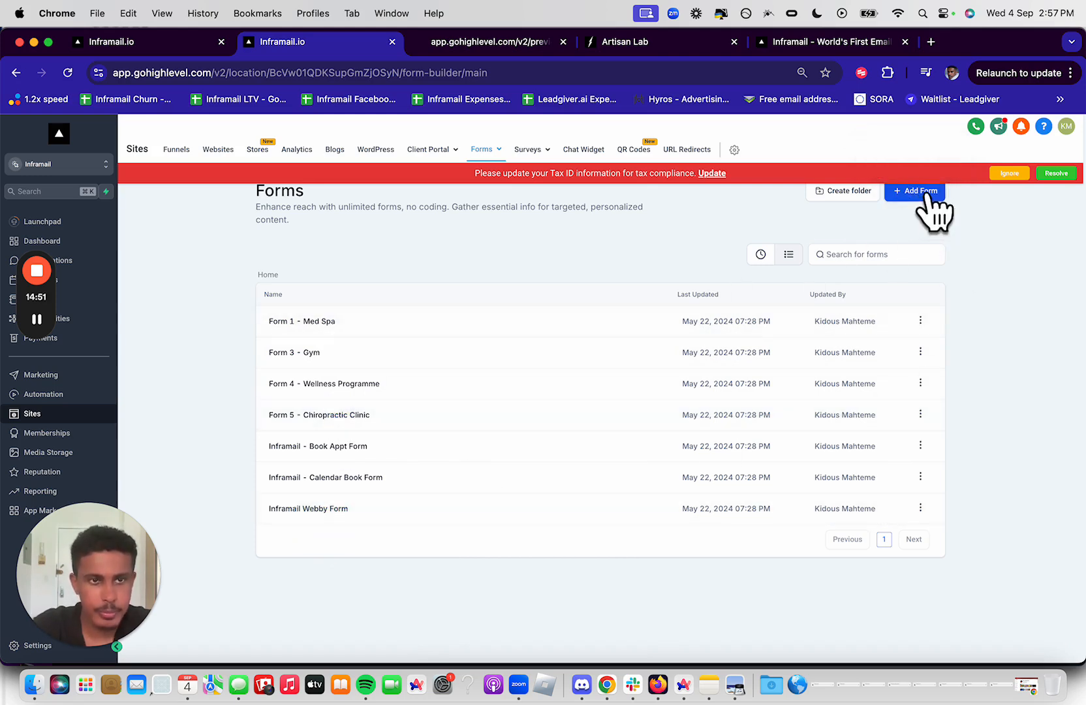
left_click(917, 148)
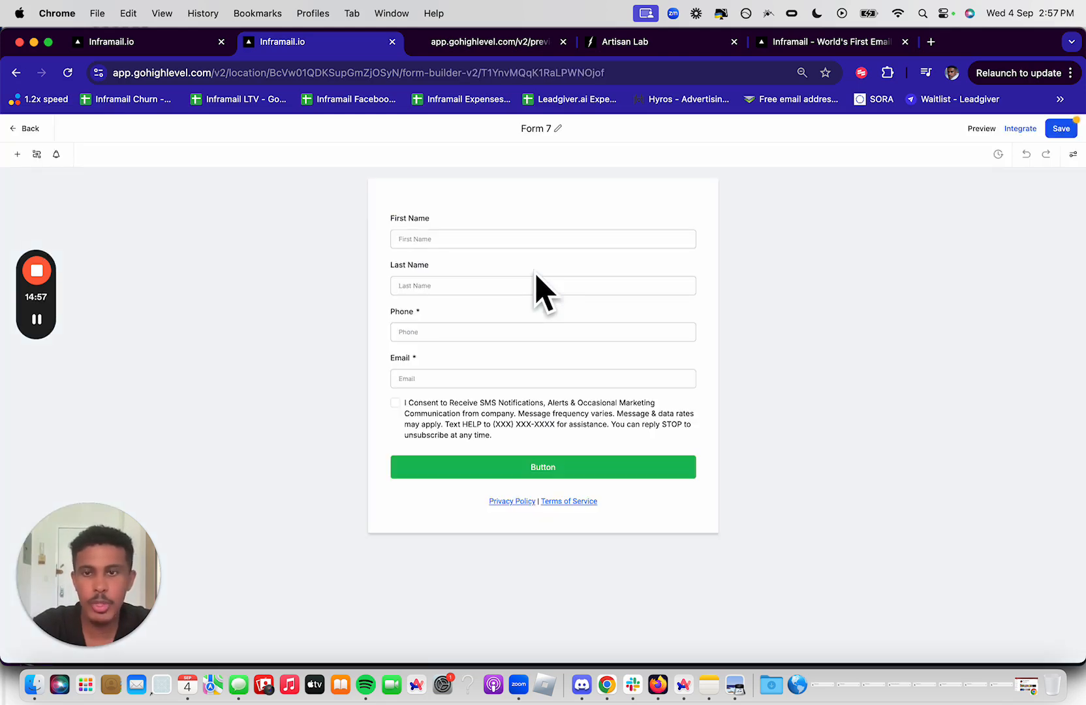
Inspect the settings of the new form's First Name field and its terms and conditions consent checkbox
left_click(461, 243)
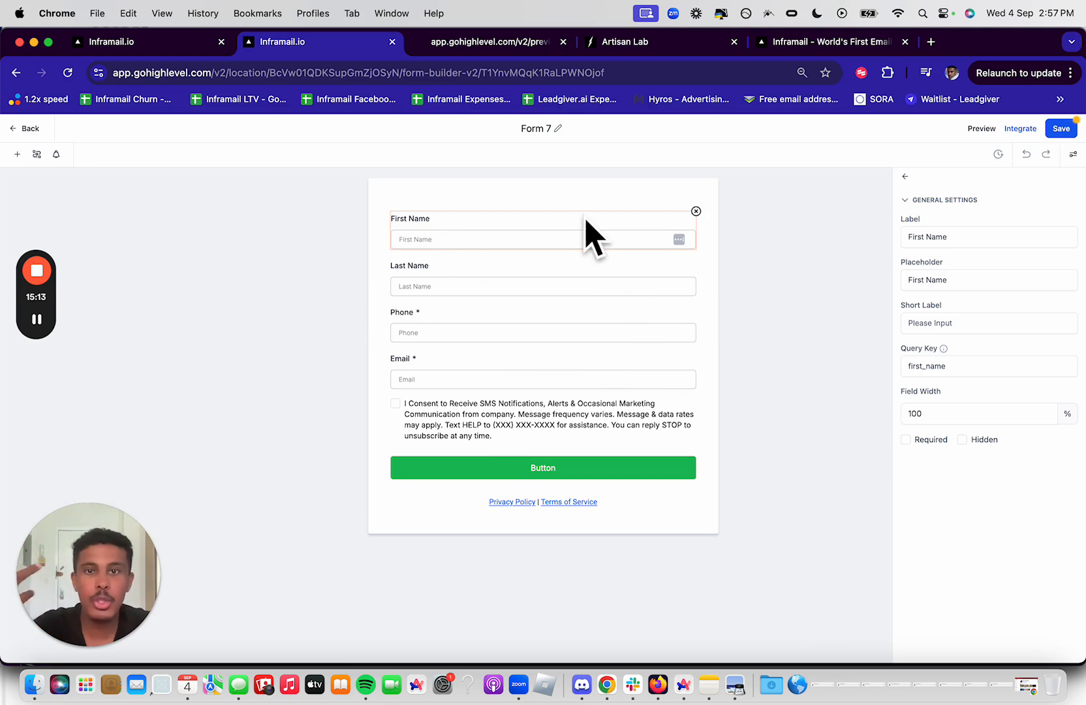
left_click(594, 205)
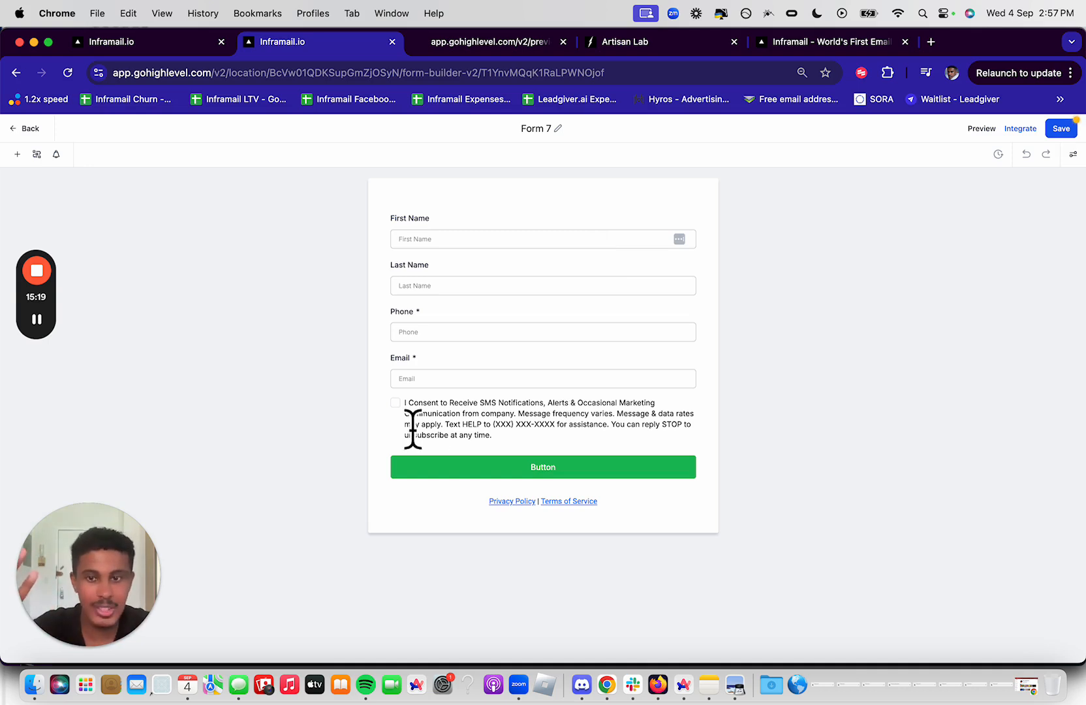
left_click(393, 411)
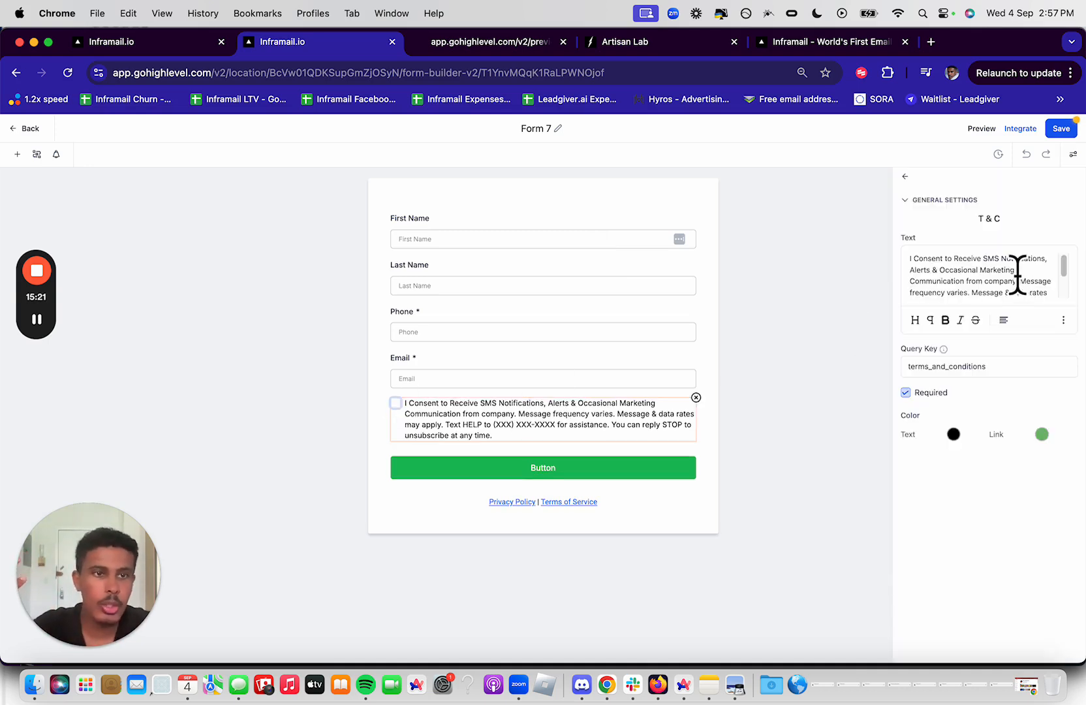
scroll(1017, 289, "down", 2)
left_click(37, 319)
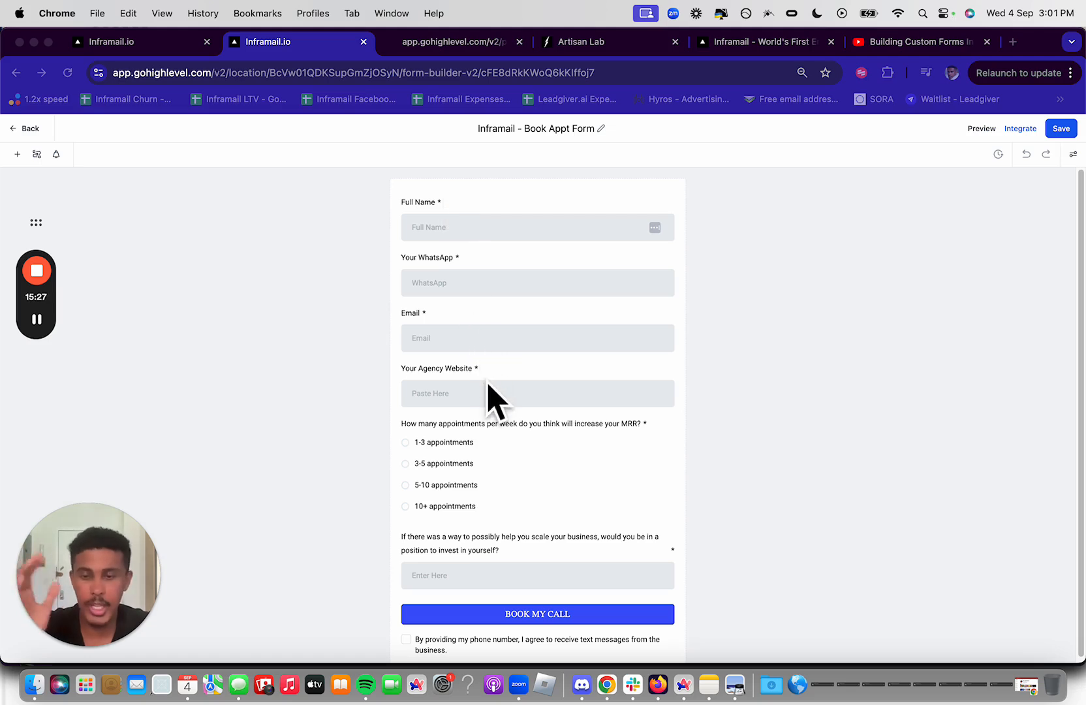
Inspect the weekly appointments question and its settings in the Inframail - Book Appt Form
scroll(522, 457, "down", 1)
left_click(555, 418)
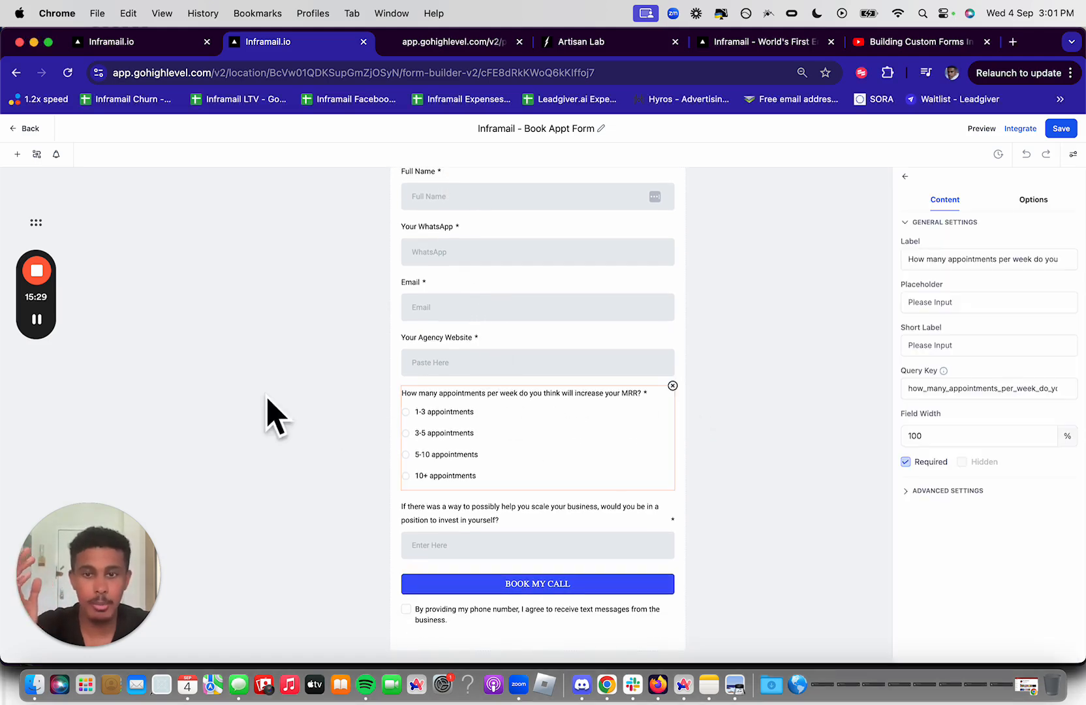
scroll(541, 435, "down", 1)
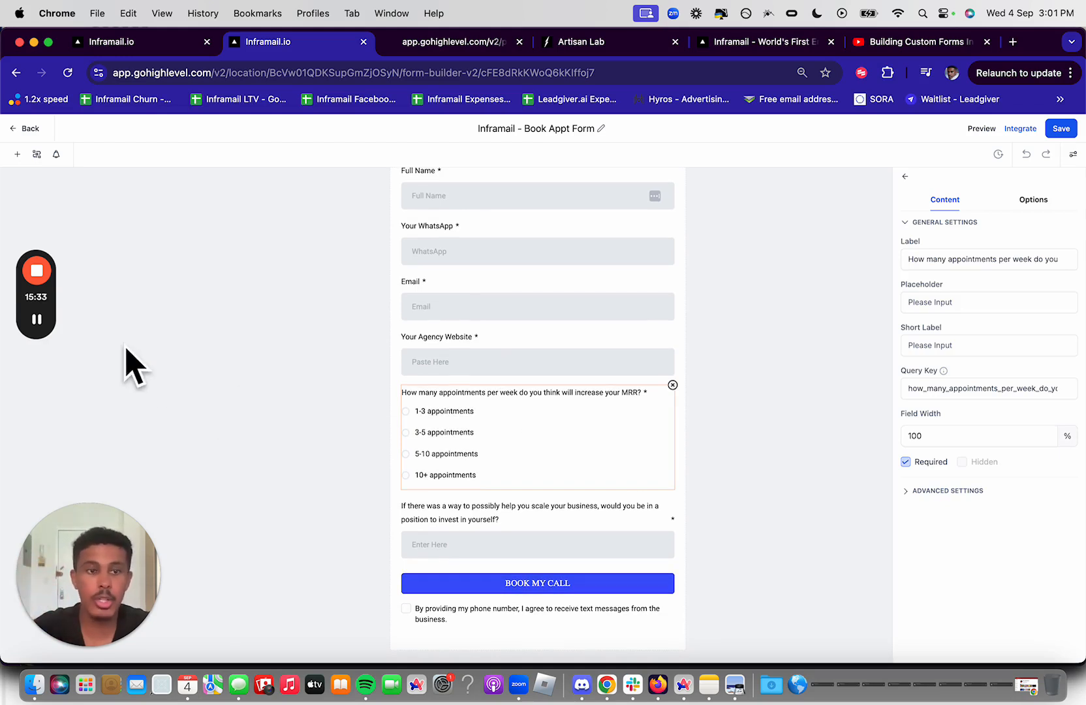
left_click(36, 320)
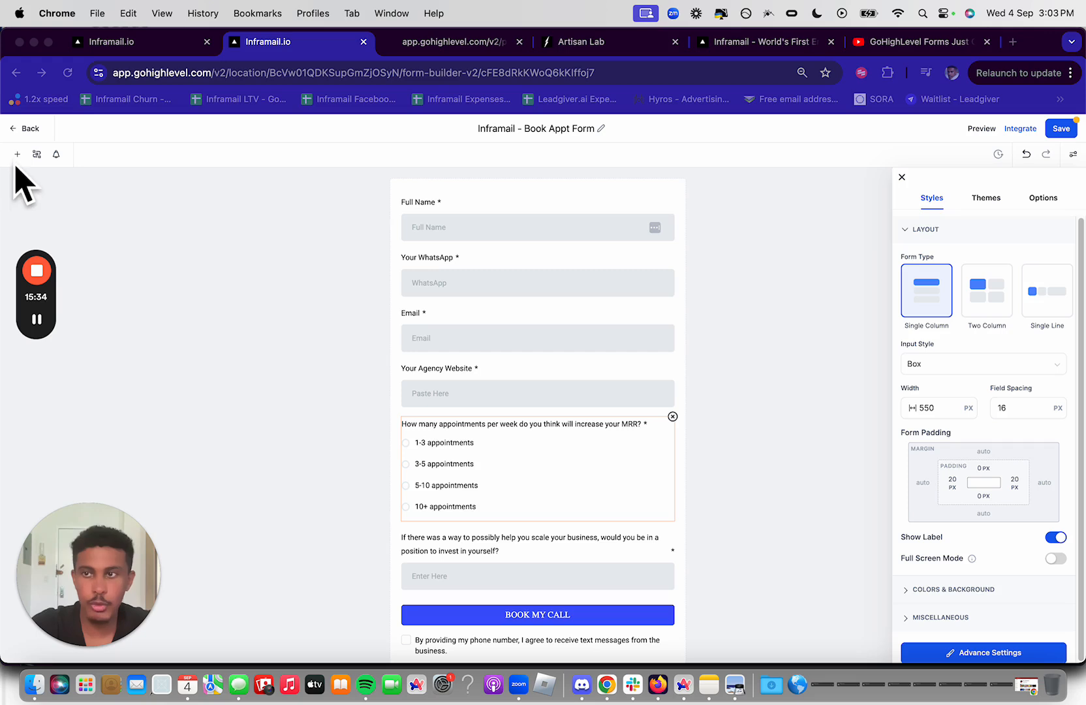
Add a Checkbox element to the booking form between the Email and Your Agency Website fields
left_click(17, 154)
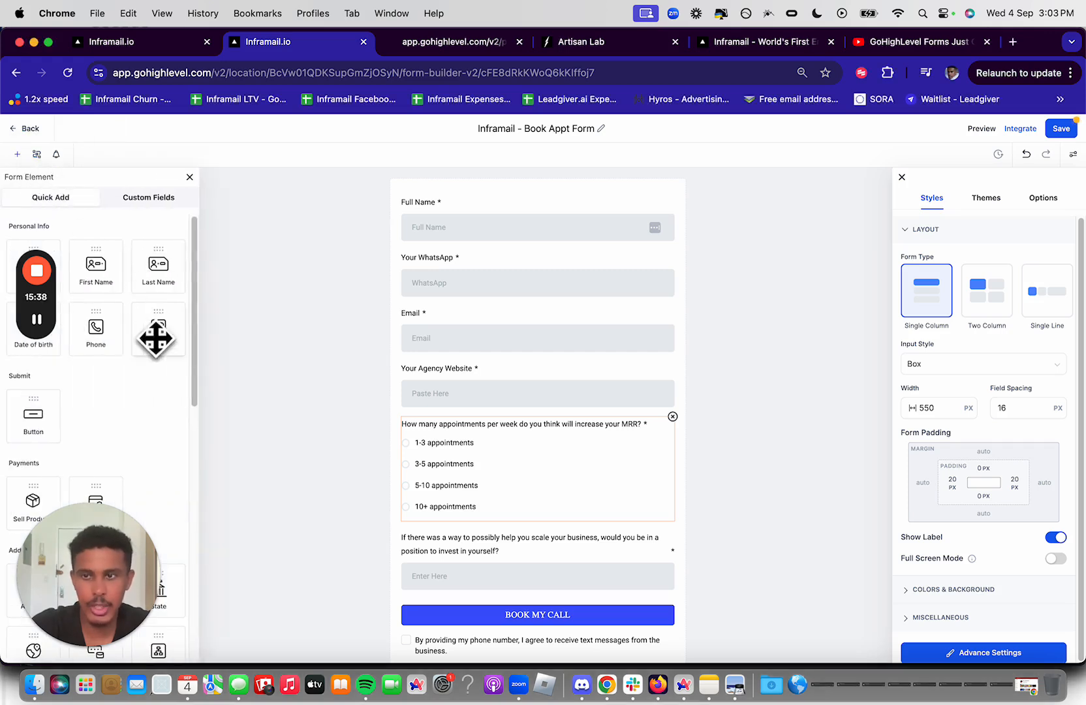
scroll(143, 431, "down", 8)
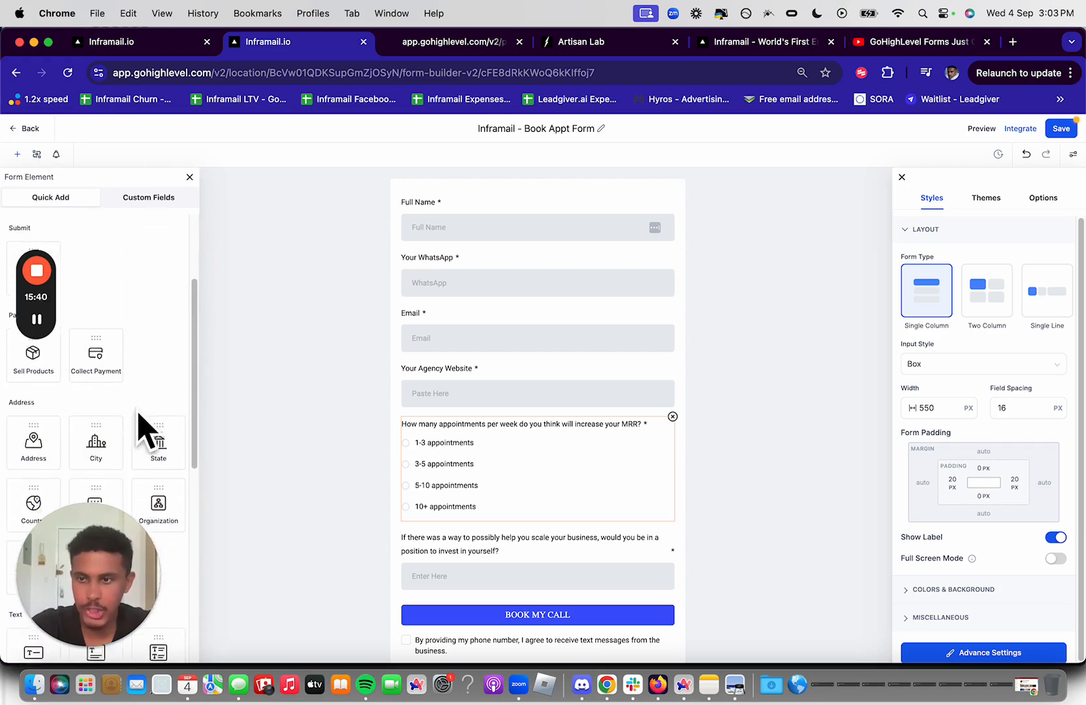
scroll(142, 336, "down", 5)
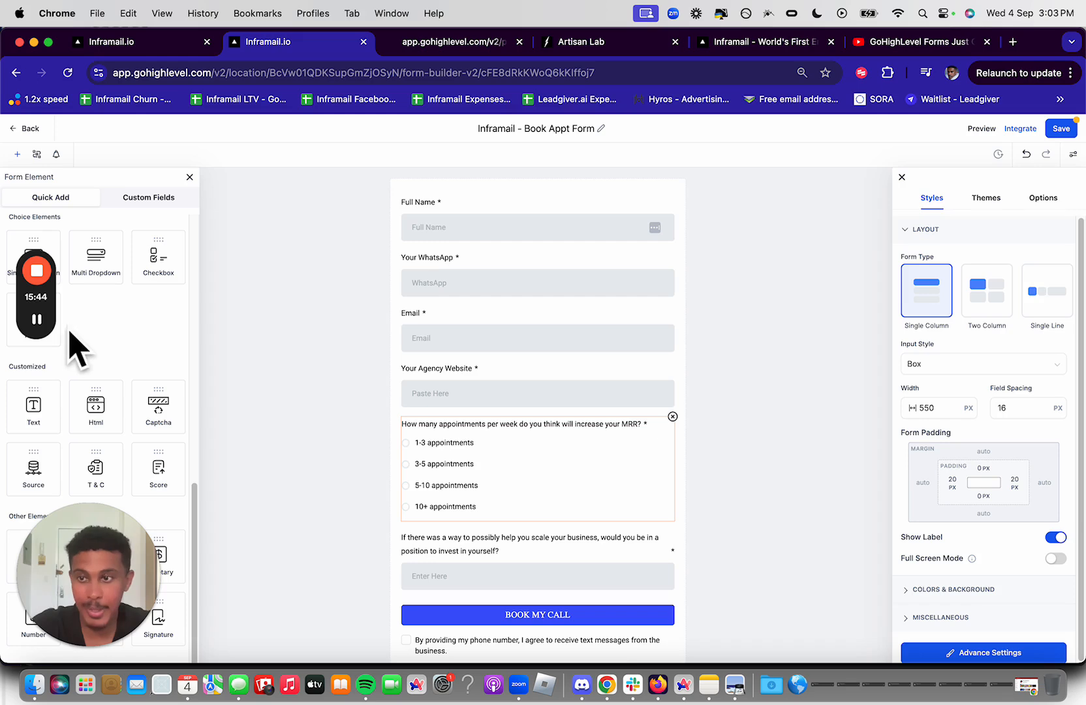
left_click(39, 339)
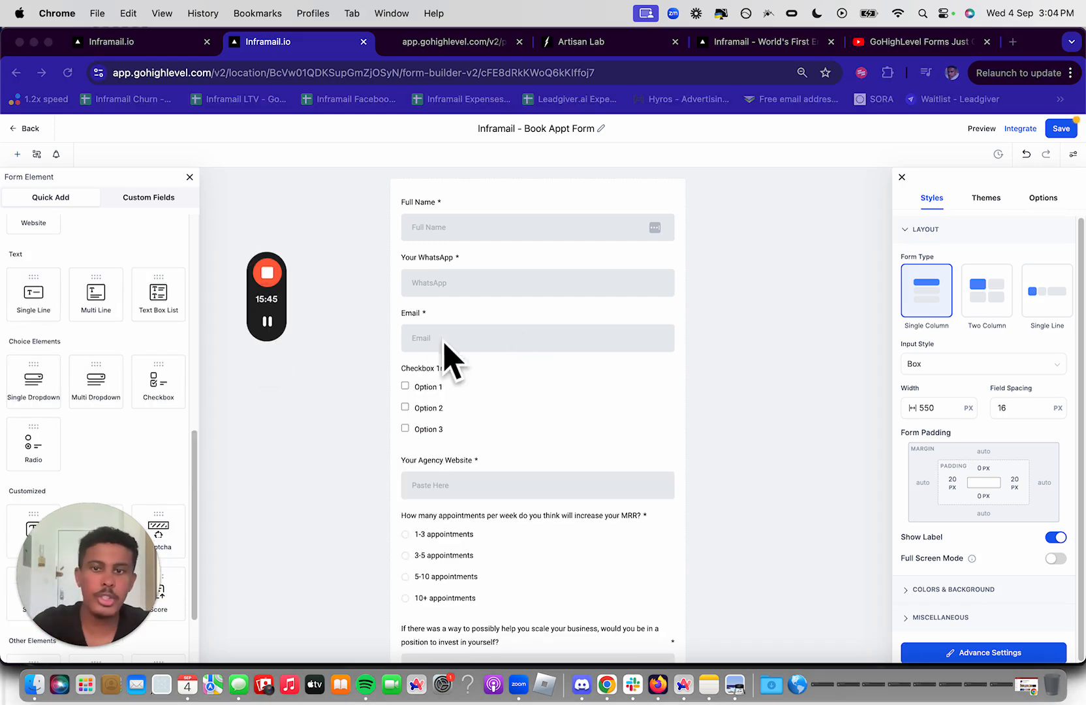
left_click(194, 383)
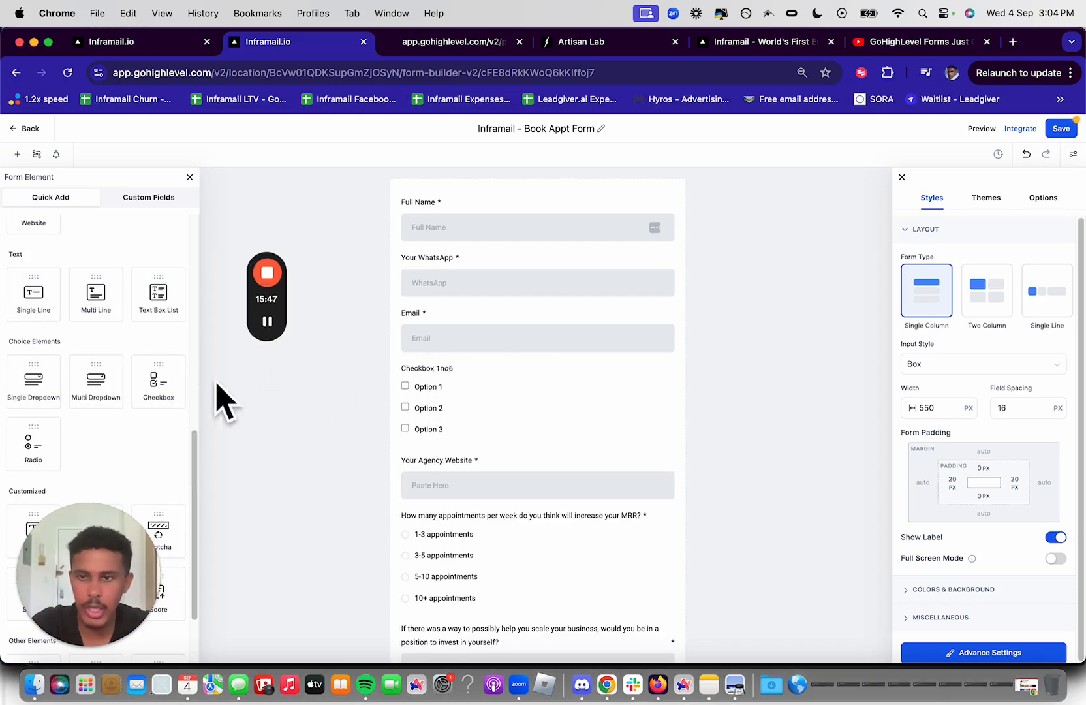
Set the new checkbox field's label to "What is your current MRR?"
left_click(441, 375)
triple_click(972, 274)
type("What is your current MRR?")
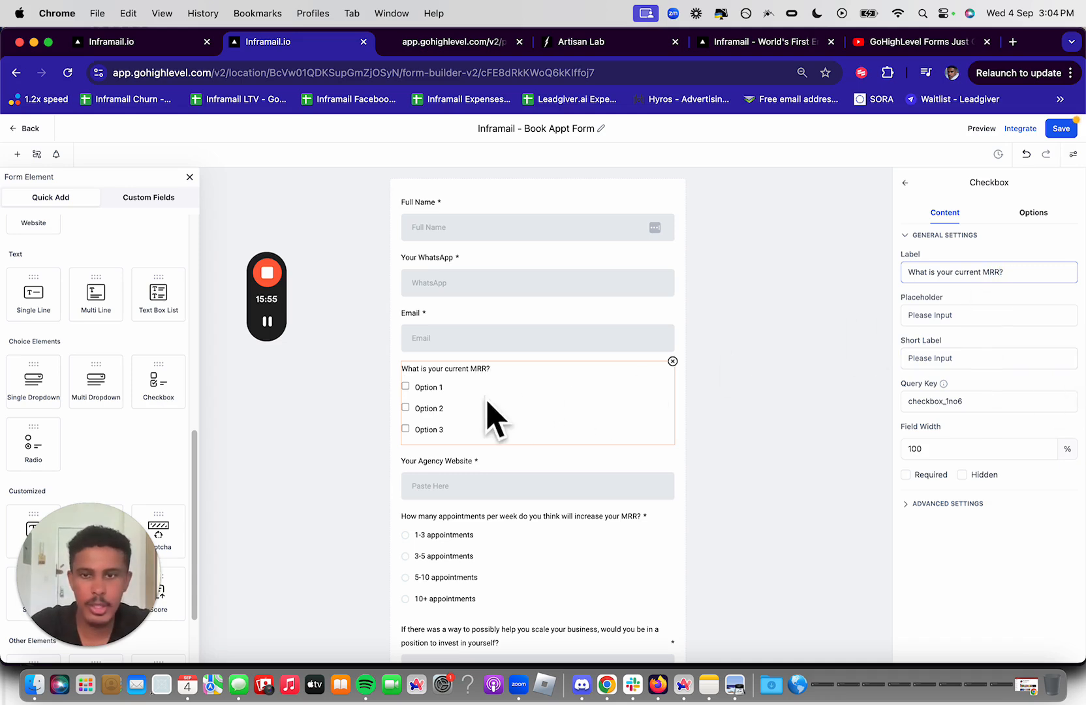
Rename the MRR question's first two options "5k MRR <" and "5k MRR >", and save the form
left_click(422, 392)
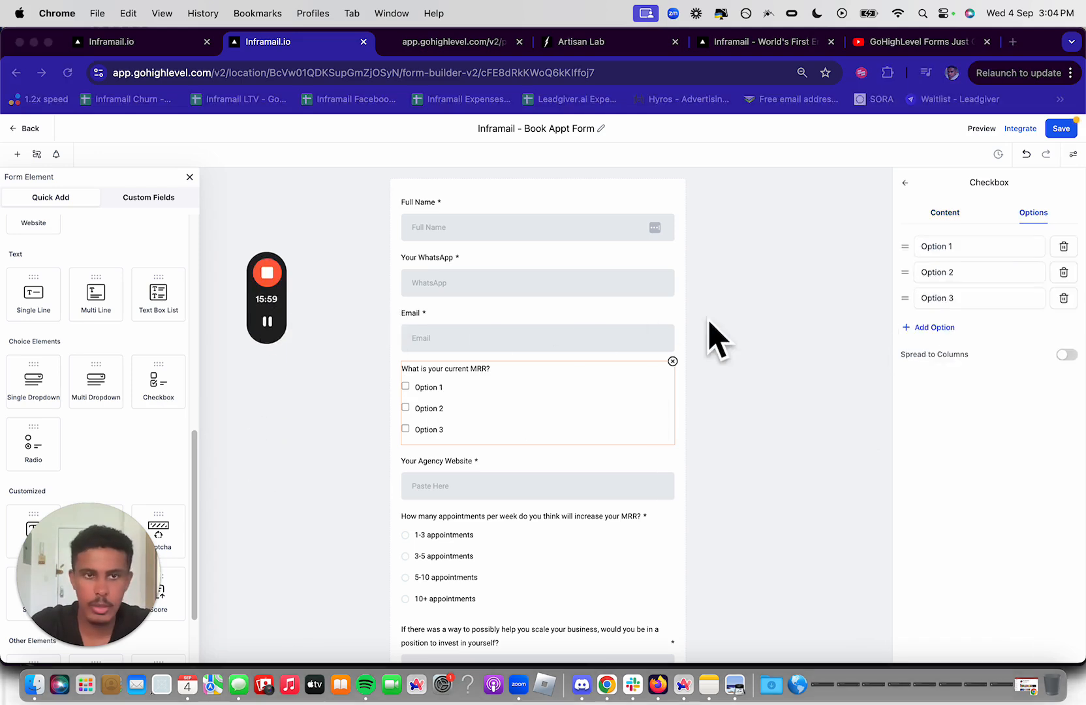
left_click(976, 251)
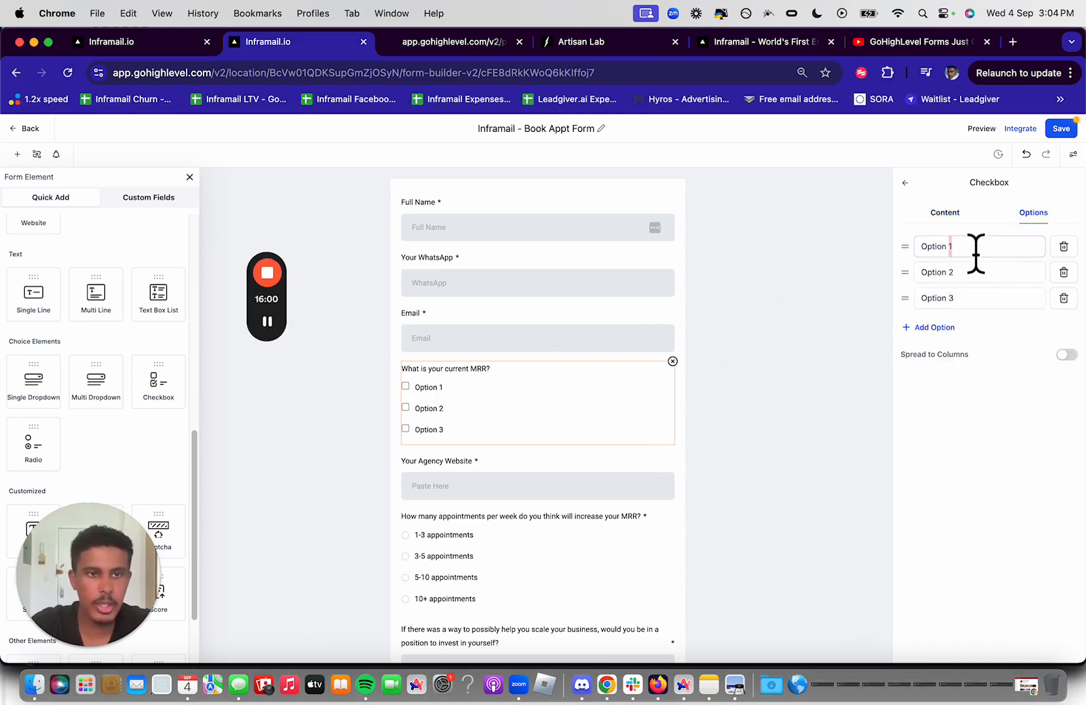
type("5")
key("BackSpace")
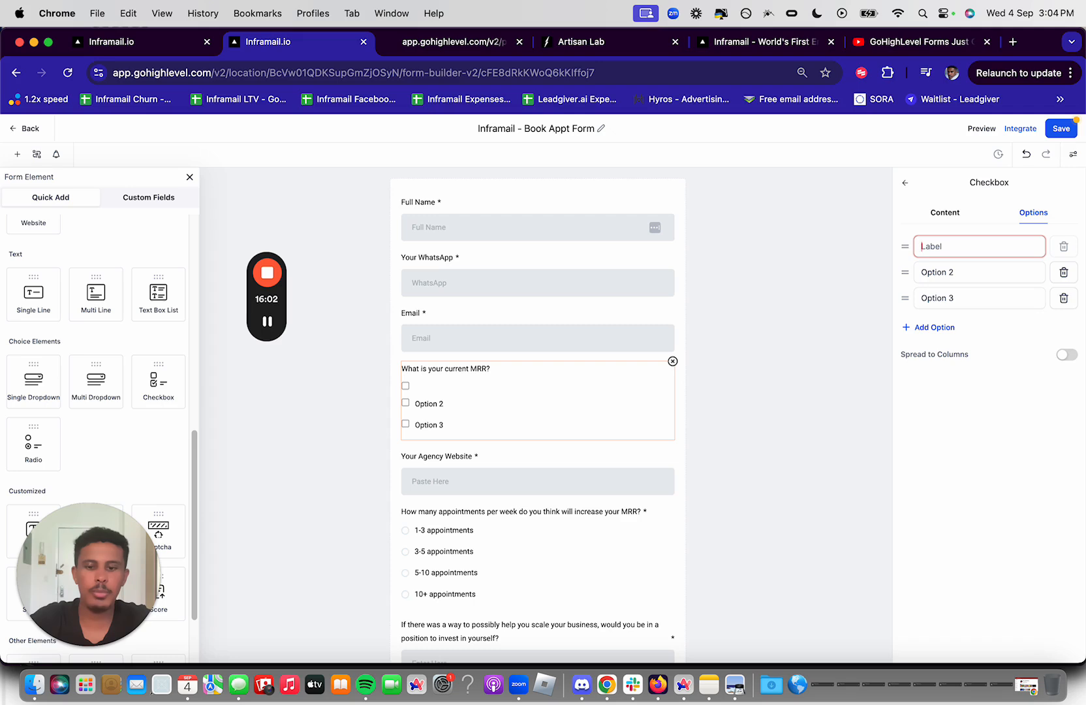
type("5k MRR <")
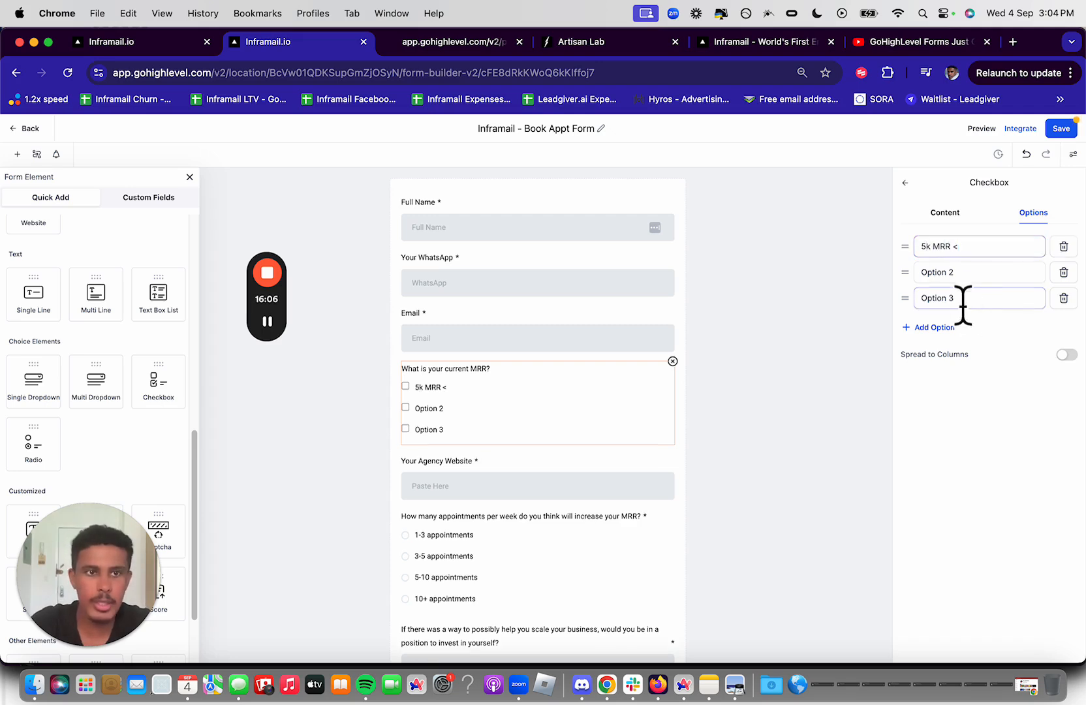
key("Tab")
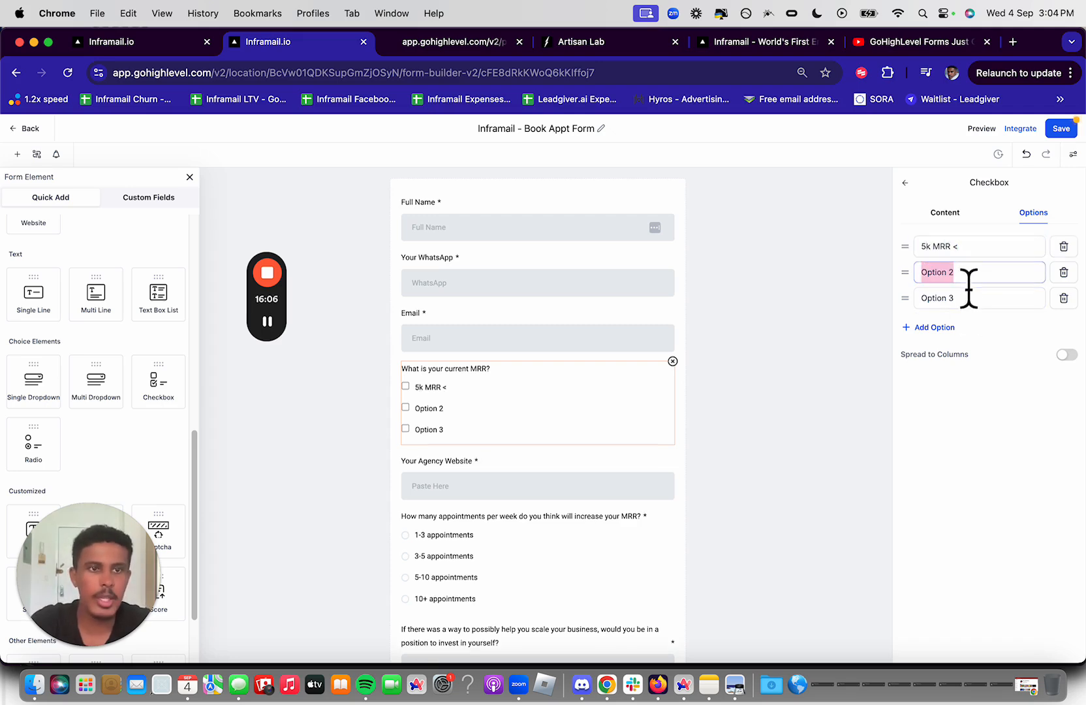
type("5k MRR >")
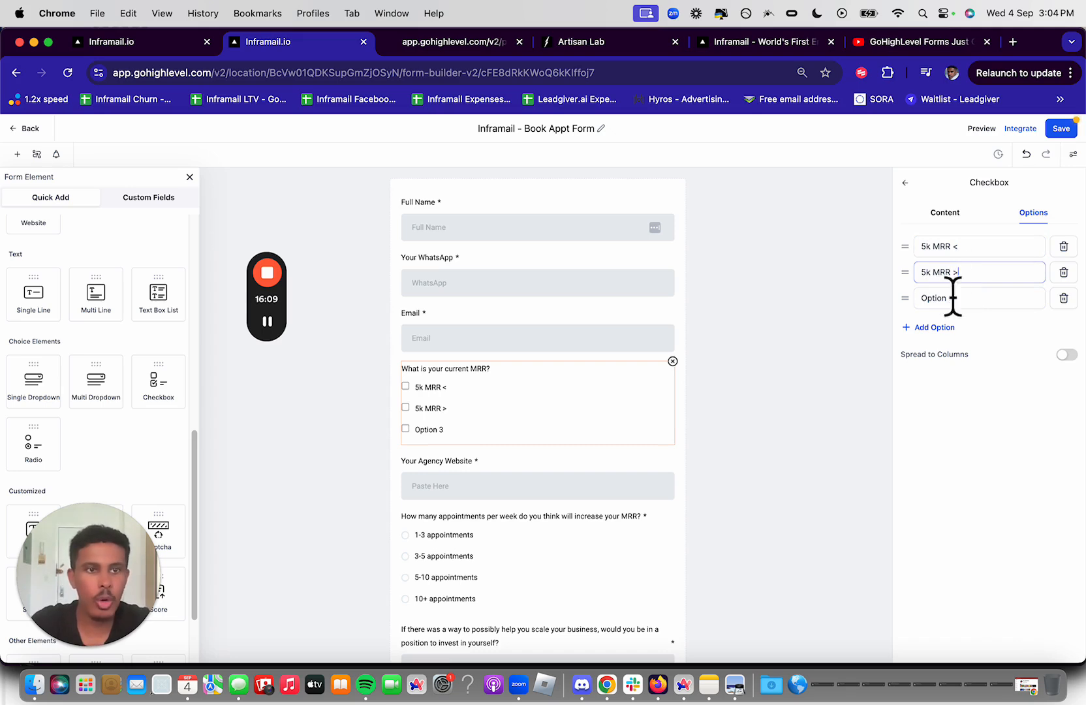
left_click(953, 298)
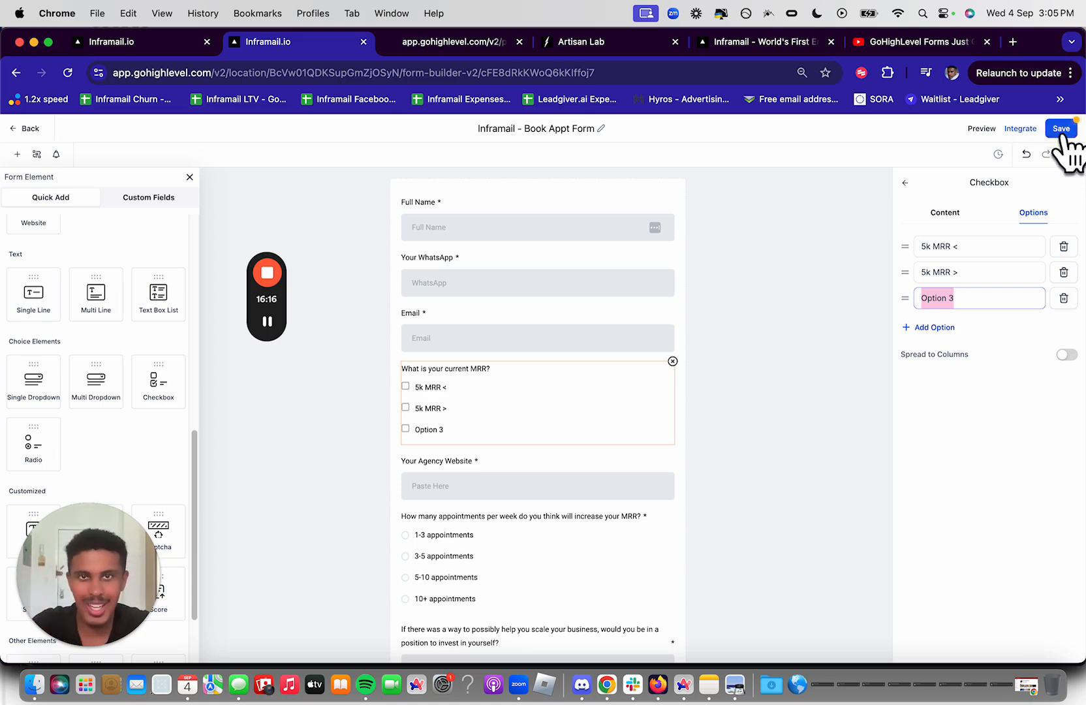
left_click(1061, 129)
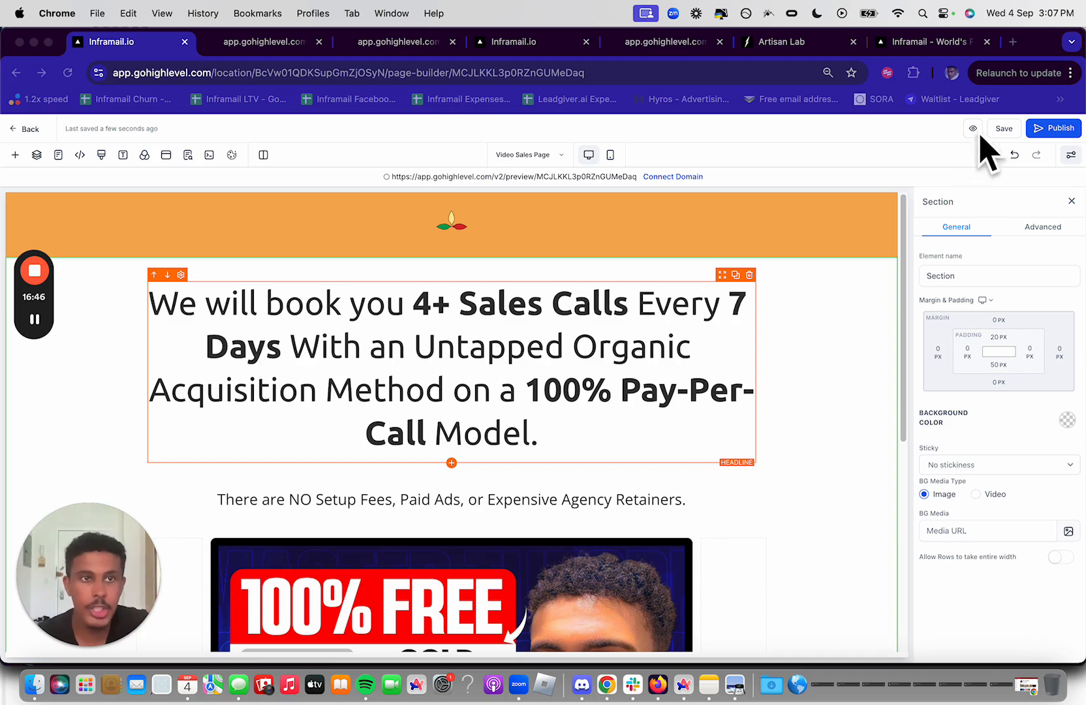
Preview the video sales page and review its headline, the no-setup-fees subheadline and the video above the Apply Now button
left_click(973, 129)
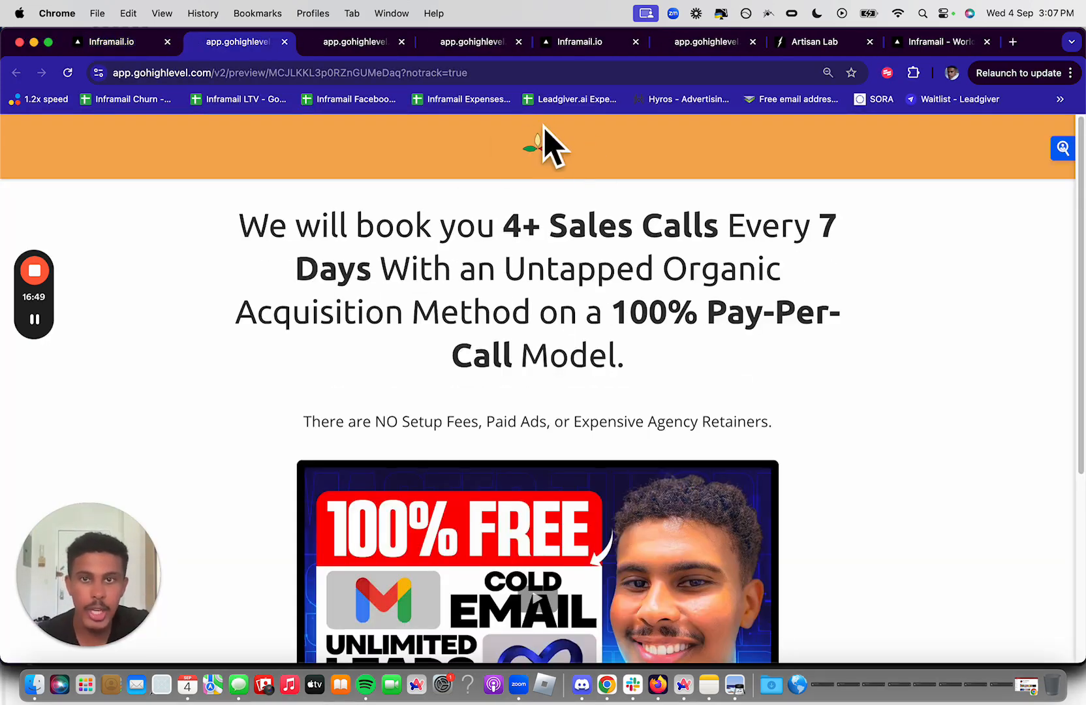
left_click_drag(240, 225, 816, 359)
scroll(537, 339, "down", 3)
left_click_drag(359, 300, 773, 295)
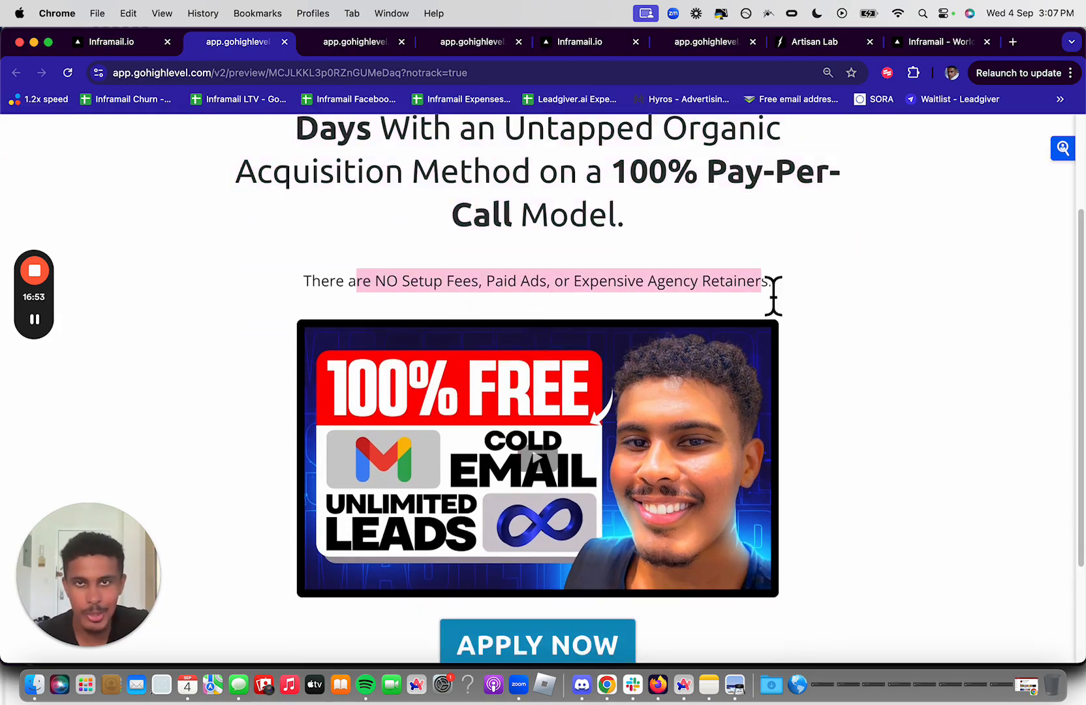
left_click(520, 301)
scroll(638, 301, "up", 3)
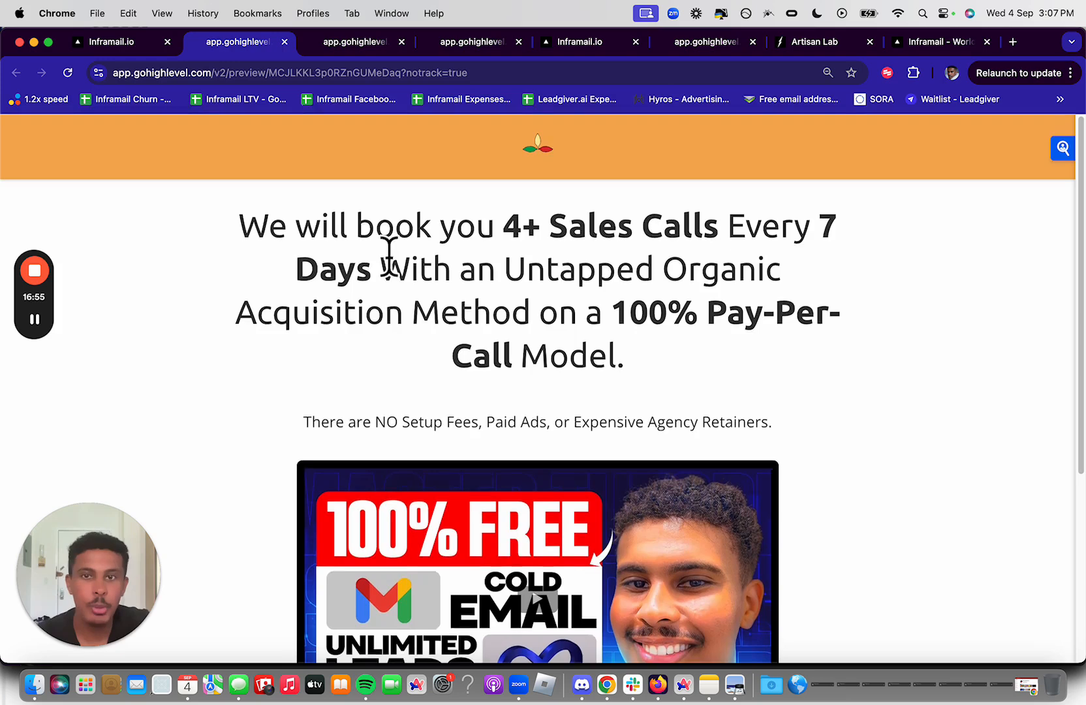
left_click_drag(389, 254, 804, 254)
left_click_drag(370, 286, 794, 286)
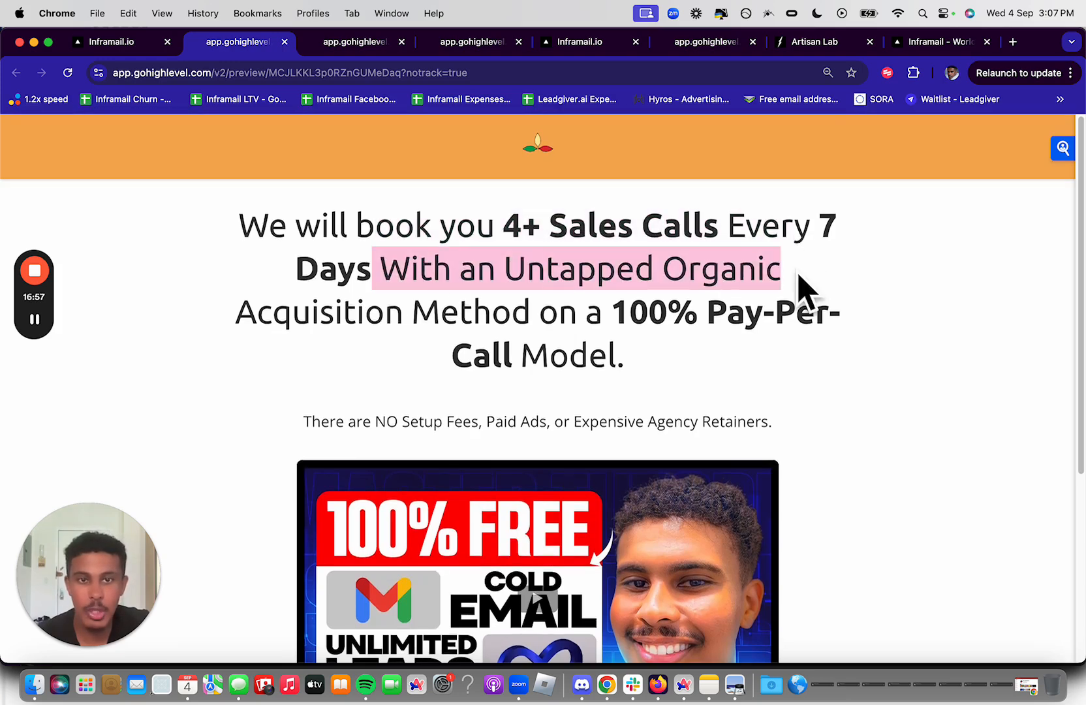
left_click_drag(312, 313, 685, 333)
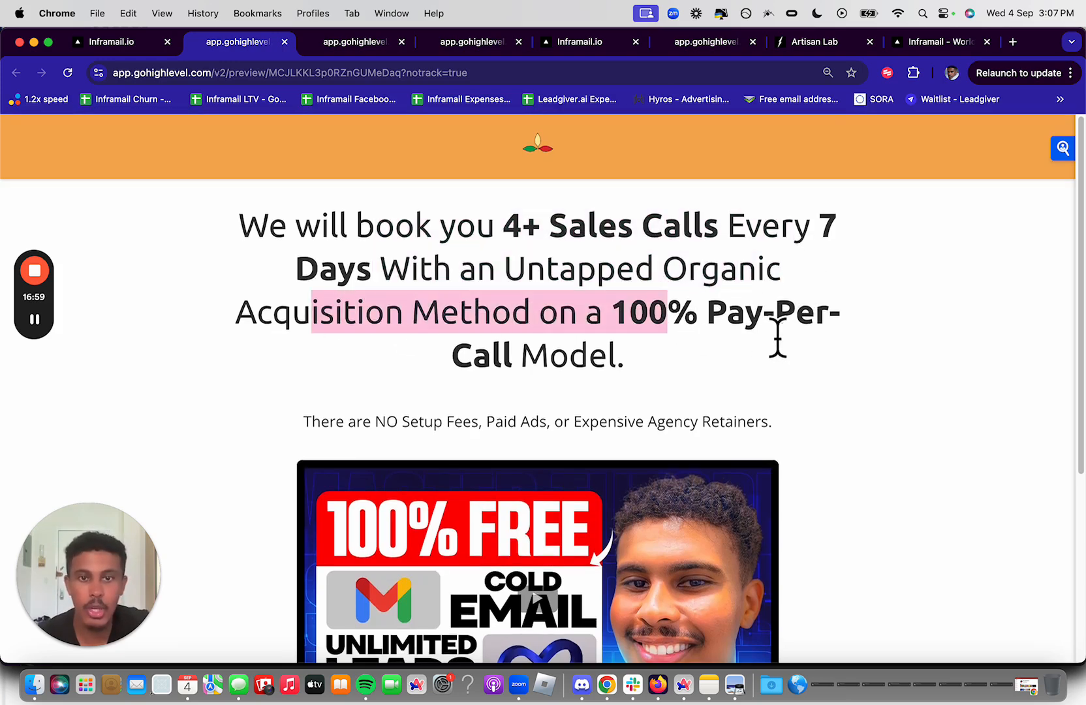
left_click_drag(402, 425, 759, 441)
scroll(772, 441, "down", 1)
scroll(773, 417, "down", 5)
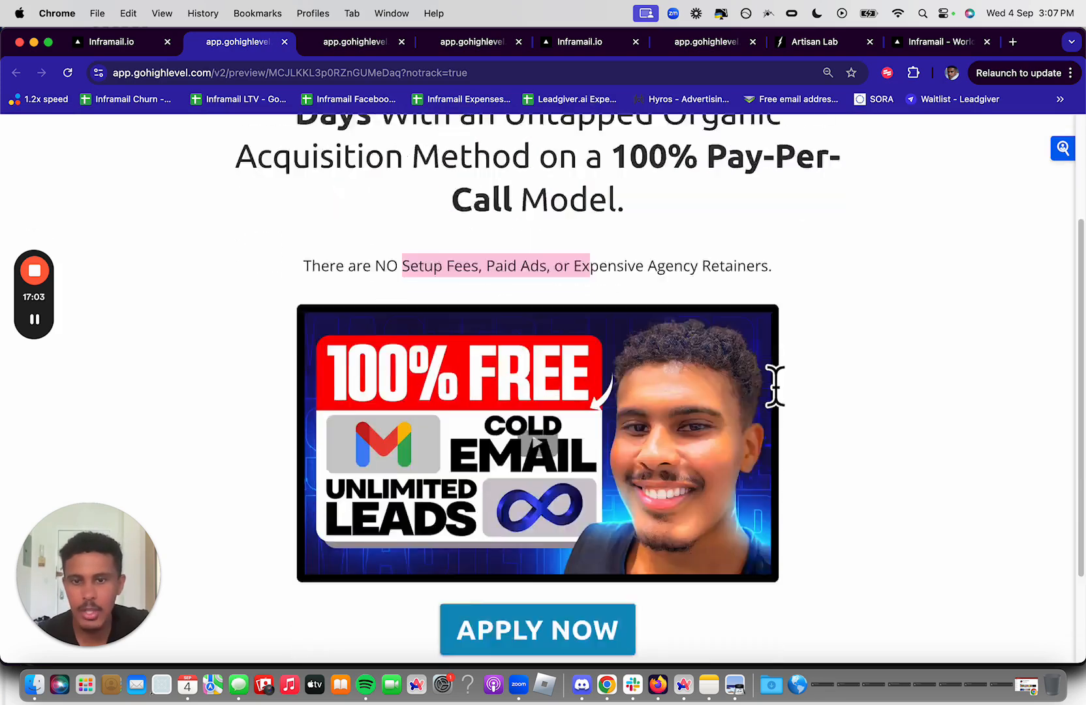